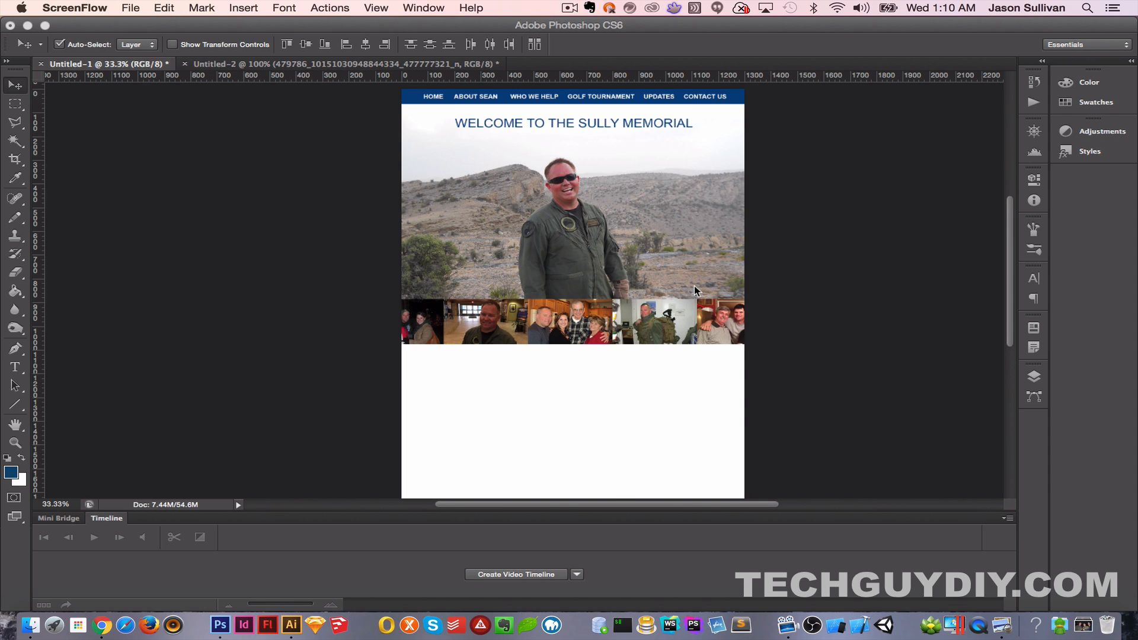
# Step: Select the main photo together with the row of small photos beneath it
pyautogui.scroll(3, 696, 290)
pyautogui.click(713, 424)
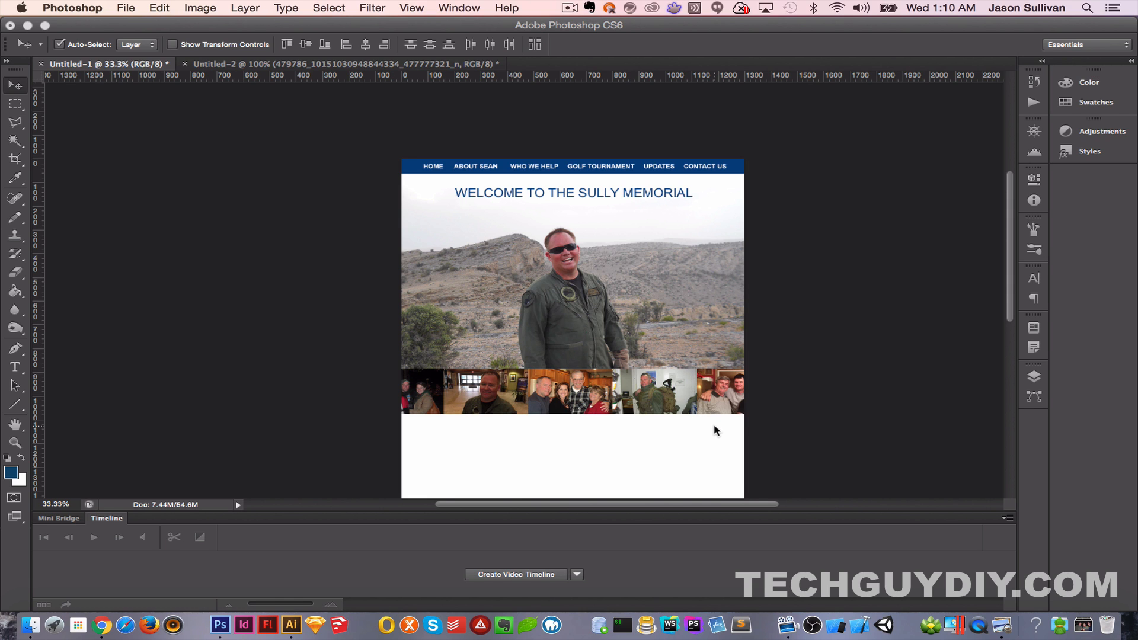
pyautogui.moveTo(718, 430); pyautogui.dragTo(422, 212)
# Step: Try nudging the selected photos upward on the page and return them to their original position
pyautogui.hotkey('shift', 'Up')
pyautogui.hotkey('shift', 'Up')
pyautogui.hotkey('shift', 'Up')
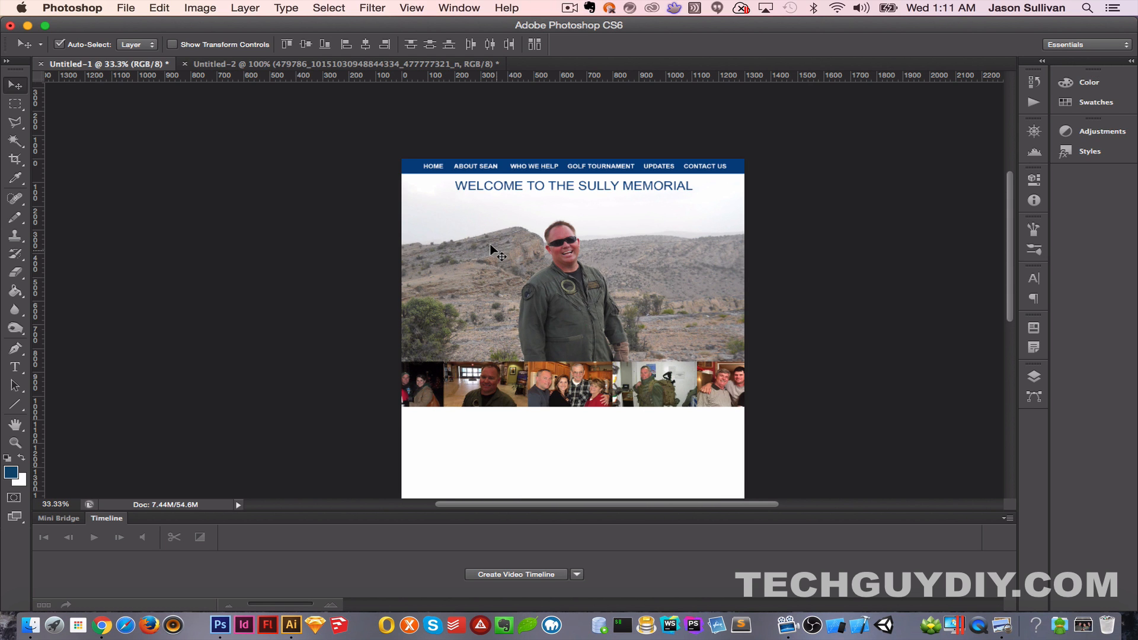
pyautogui.press('super+z')
pyautogui.hotkey('shift', 'Up')
pyautogui.hotkey('shift', 'Up')
pyautogui.hotkey('shift', 'Up')
pyautogui.hotkey('shift', 'Up')
pyautogui.hotkey('shift', 'Up')
pyautogui.hotkey('shift', 'Up')
pyautogui.hotkey('shift', 'Up')
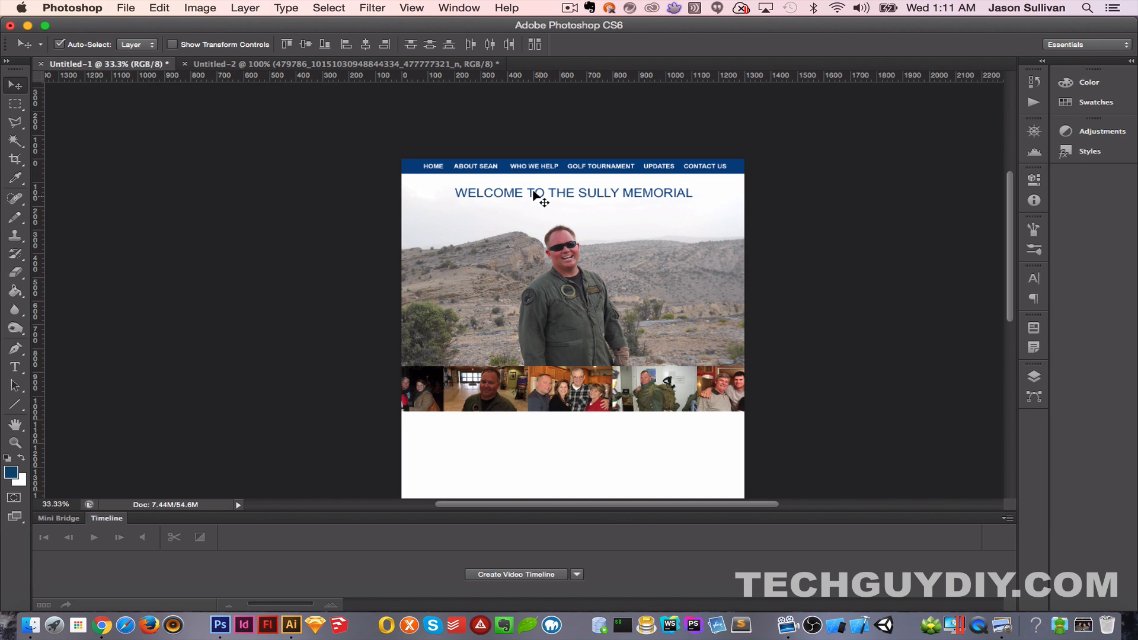
pyautogui.hotkey('shift', 'Down')
pyautogui.hotkey('shift', 'Down')
pyautogui.hotkey('shift', 'Down')
pyautogui.hotkey('shift', 'Down')
pyautogui.hotkey('shift', 'Down')
pyautogui.hotkey('shift', 'Down')
pyautogui.hotkey('shift', 'Down')
pyautogui.hotkey('shift', 'Down')
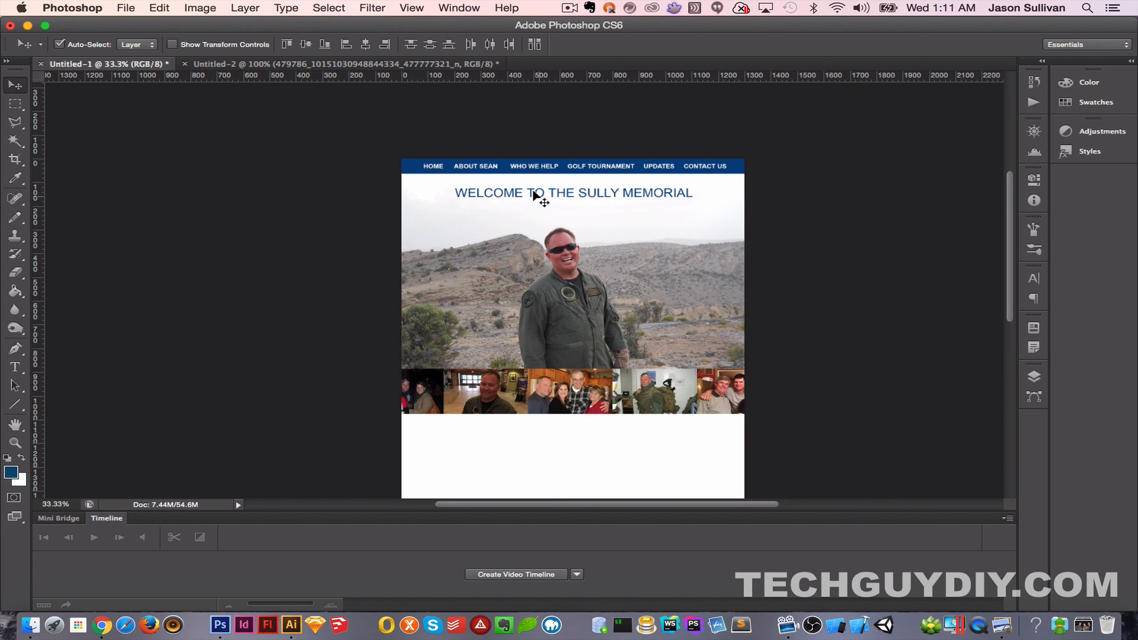
# Step: Group the selected photo layers, Layer 1 to Layer 5 and Oman, and lock the group
pyautogui.click(1034, 376)
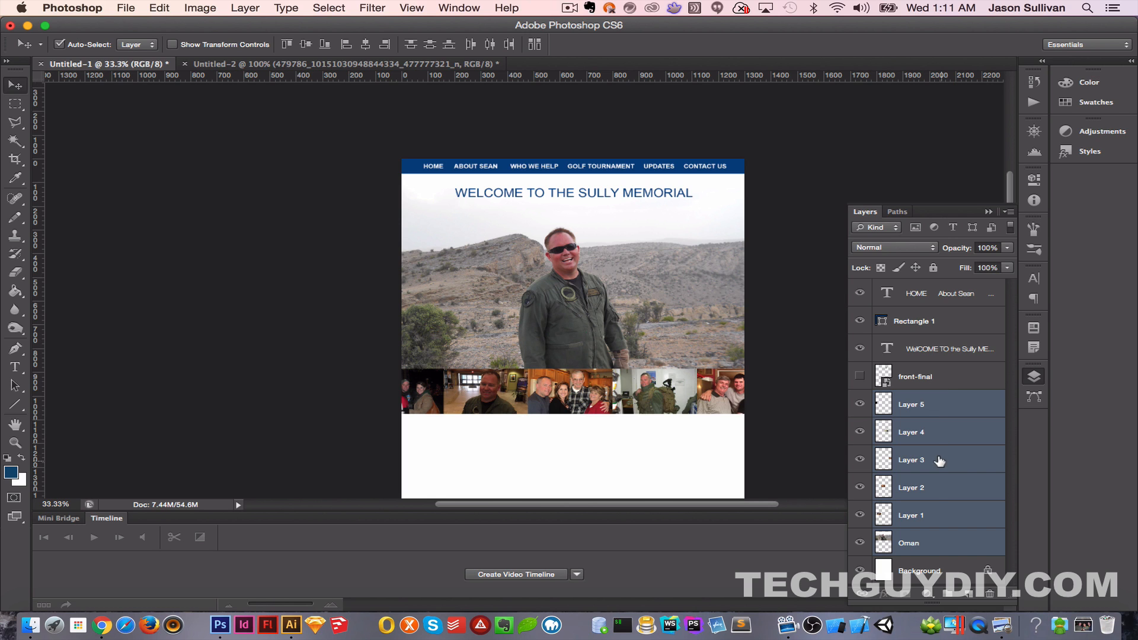
pyautogui.moveTo(936, 507); pyautogui.dragTo(947, 594)
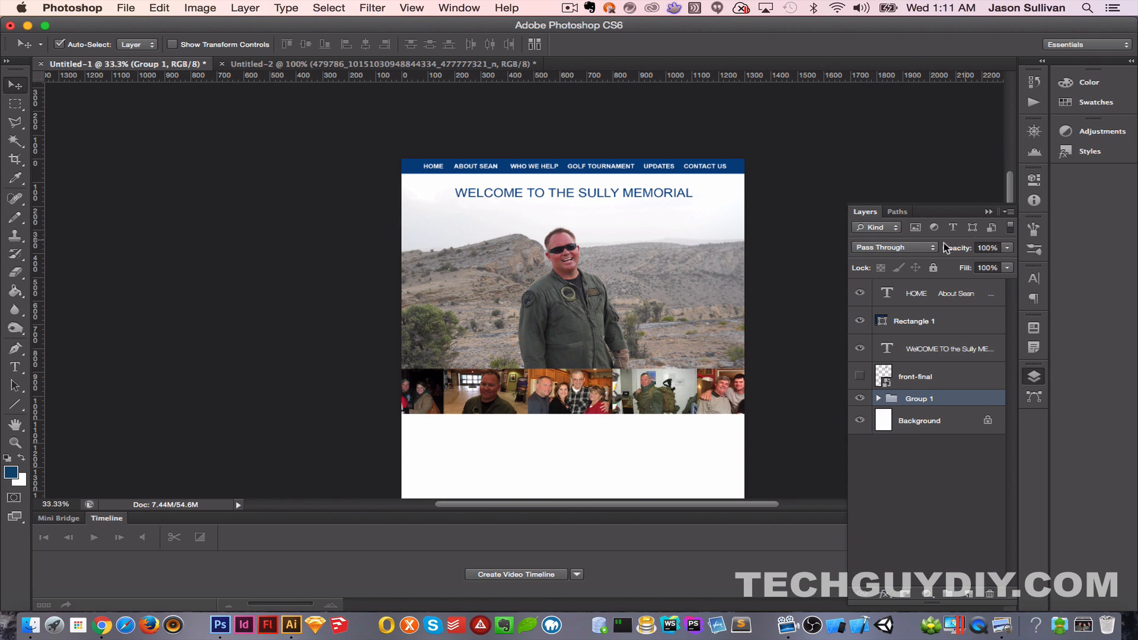
pyautogui.click(933, 268)
# Step: Test moving the locked photo group and the welcome title, and undo the title's move
pyautogui.moveTo(553, 358); pyautogui.dragTo(510, 399)
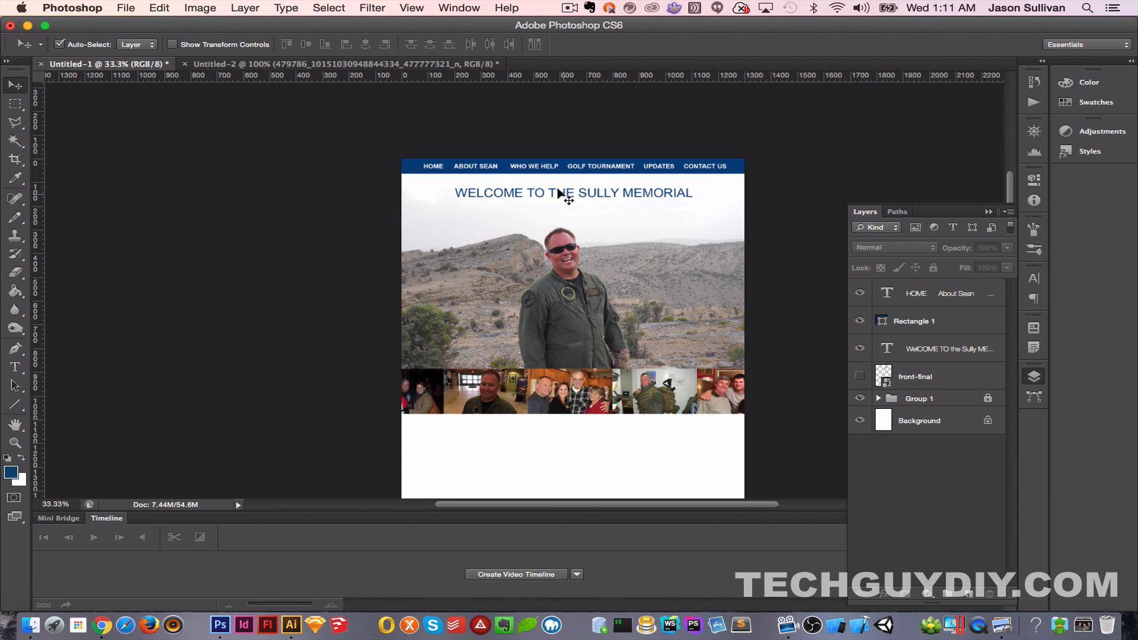
pyautogui.moveTo(557, 189)
pyautogui.mouseDown()
pyautogui.moveTo(518, 183)
pyautogui.moveTo(540, 177)
pyautogui.mouseUp()
pyautogui.press('super+z')
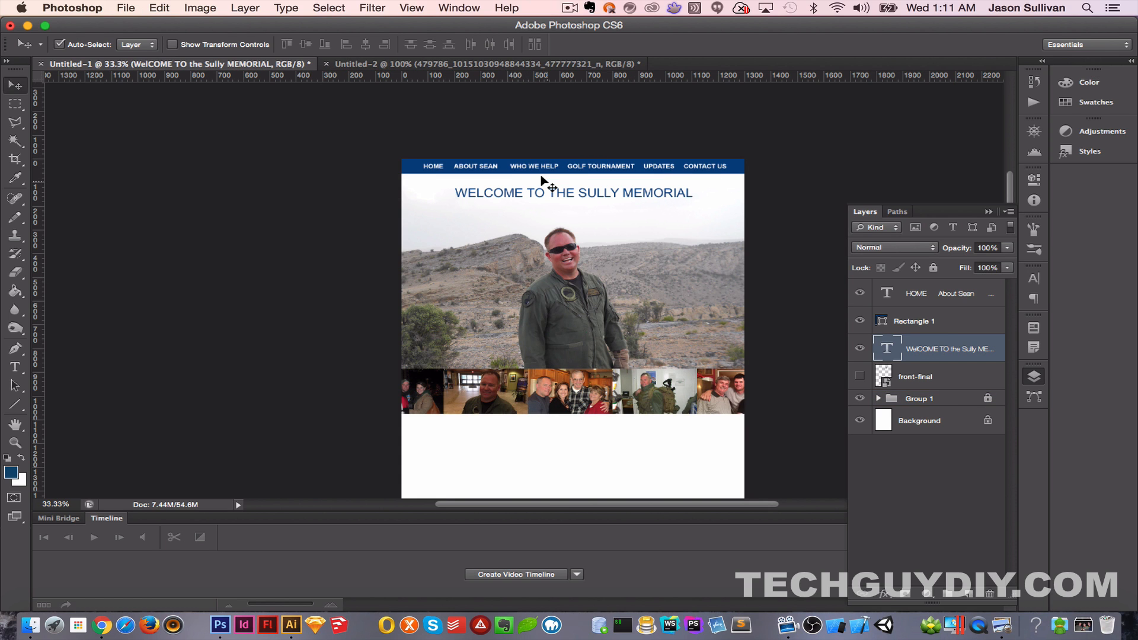
# Step: Change the font of the whole "WELCOME TO THE SULLY MEMORIAL" title to UnZialish
pyautogui.press('t')
pyautogui.click(562, 181)
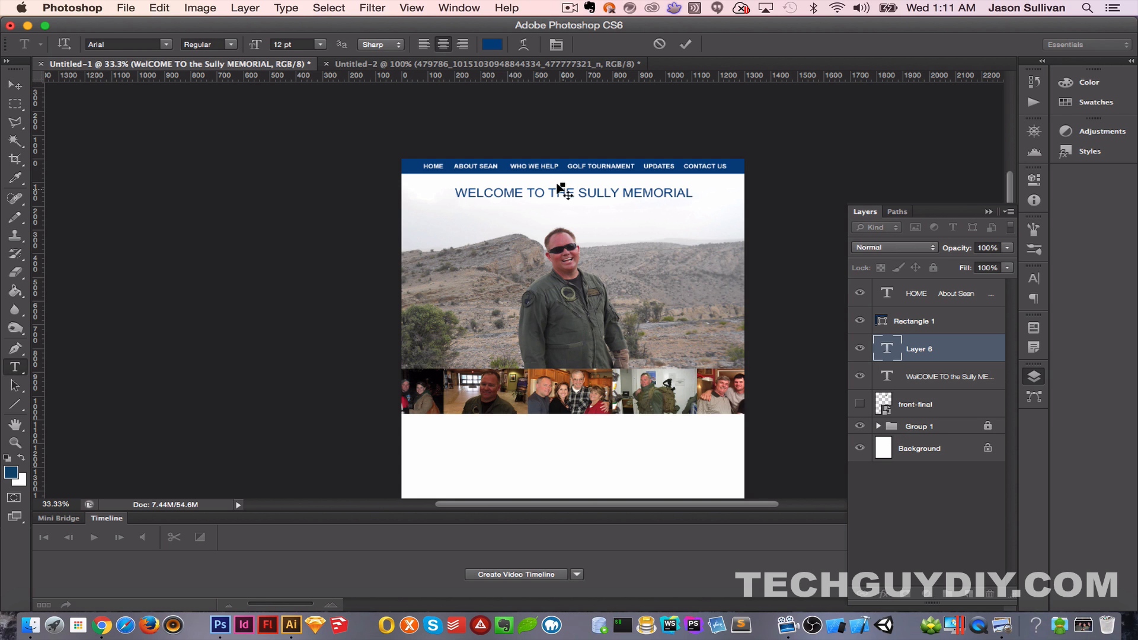
pyautogui.click(659, 43)
pyautogui.click(552, 194)
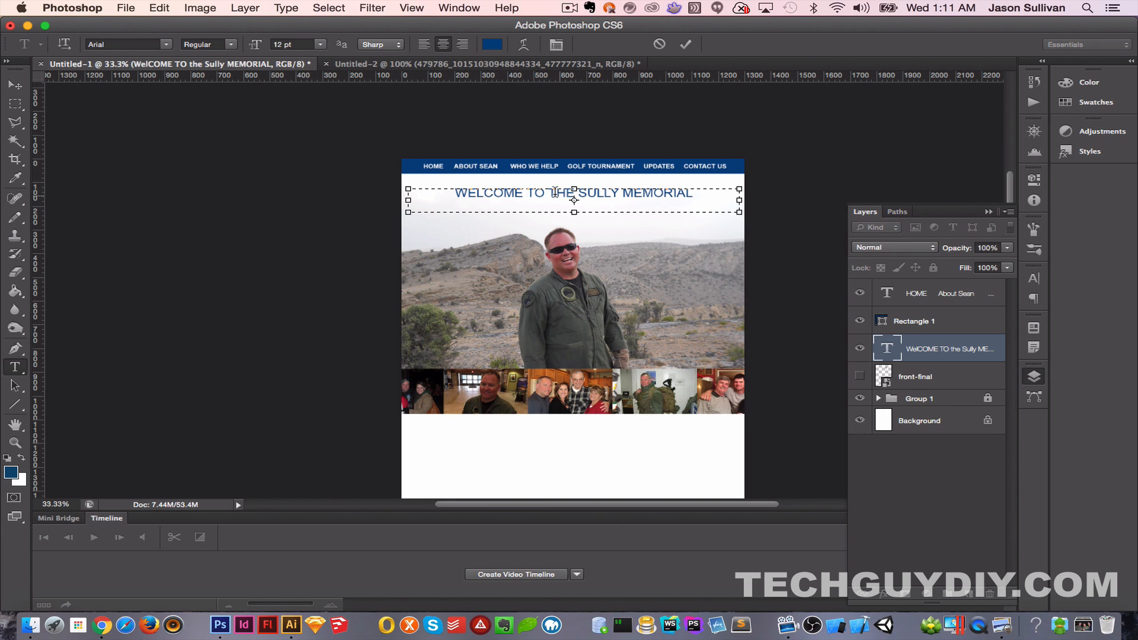
pyautogui.press('super+a')
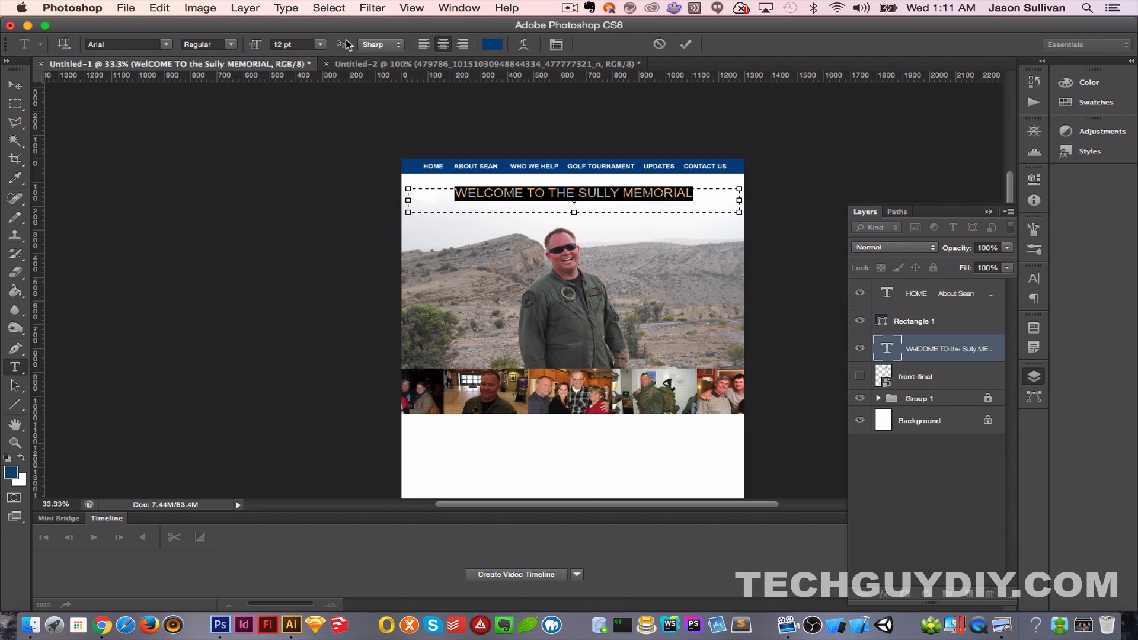
pyautogui.click(167, 45)
pyautogui.scroll(-20, 153, 270)
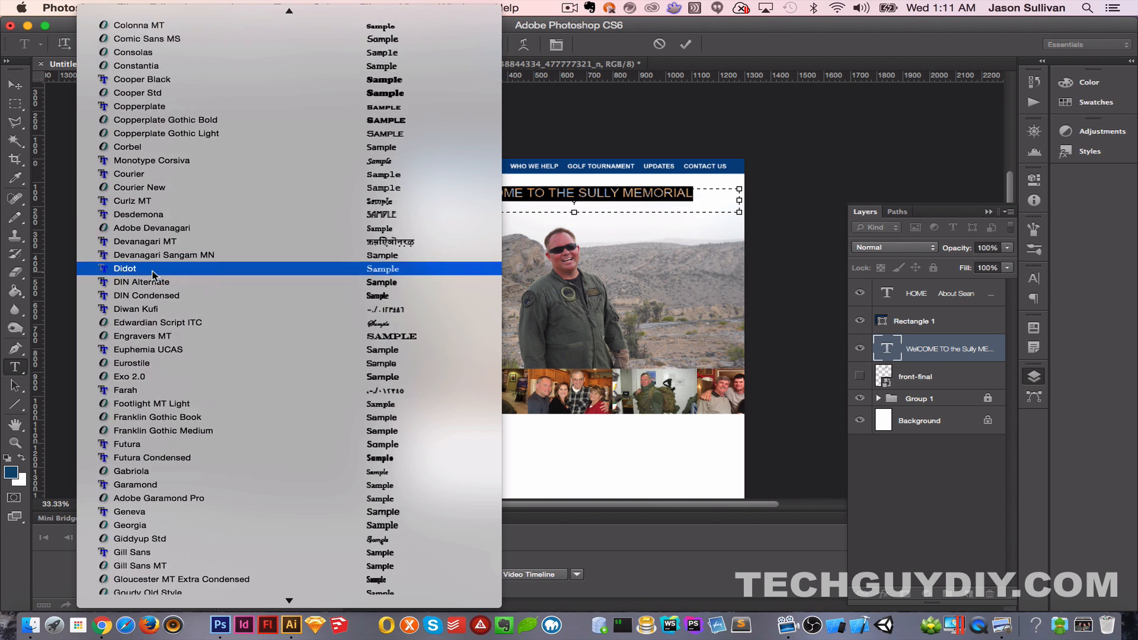
pyautogui.scroll(-20, 152, 273)
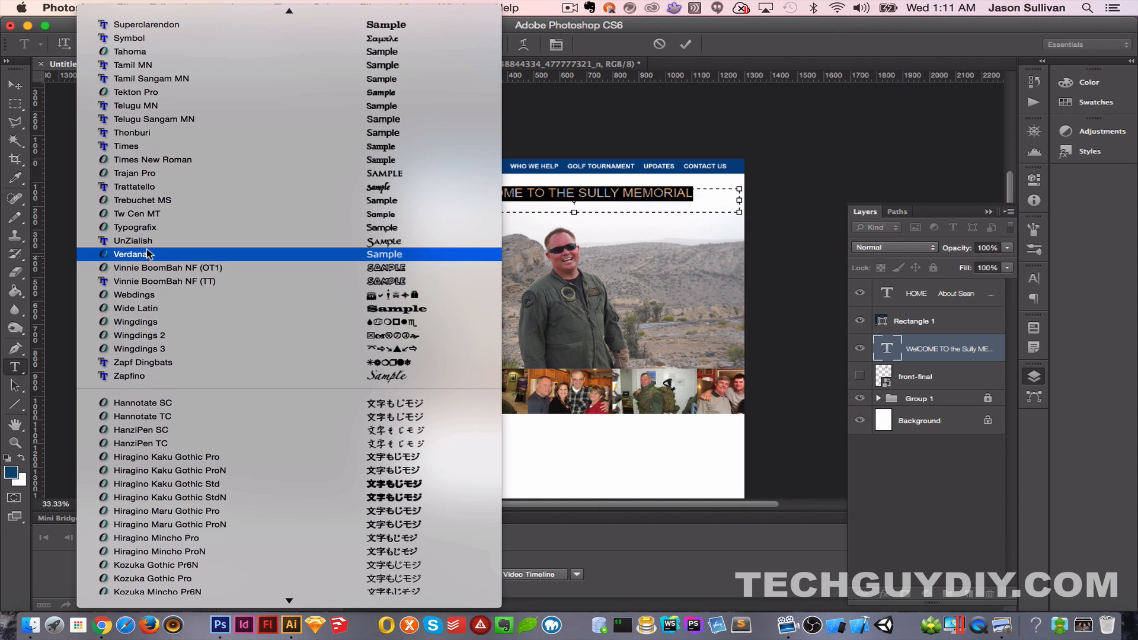
pyautogui.click(147, 242)
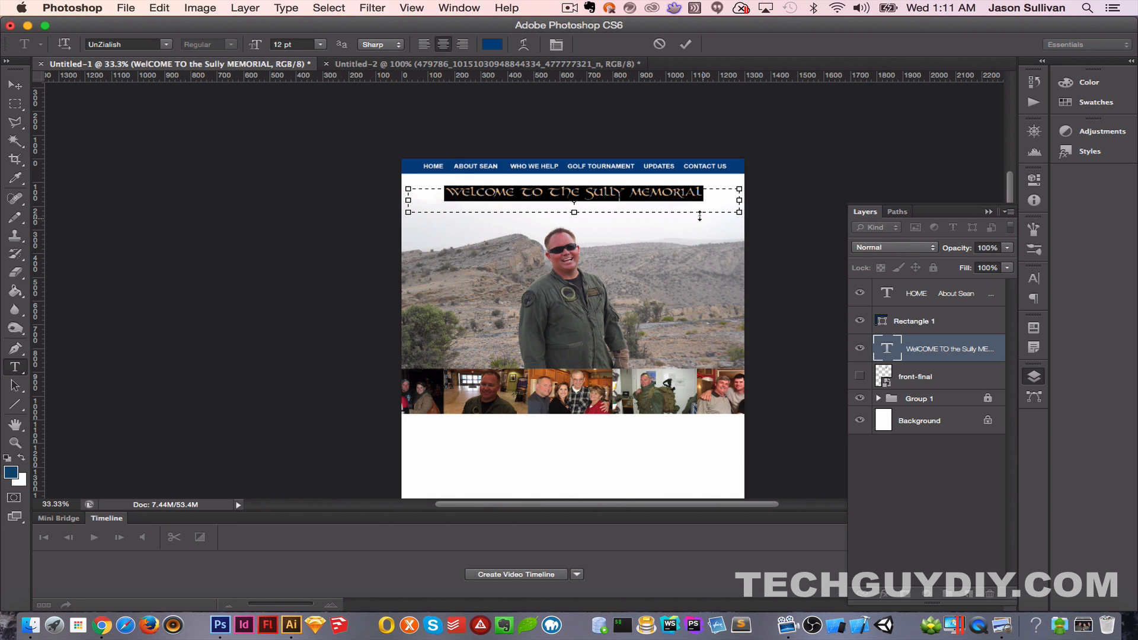
# Step: Break the title onto a second line before "THE SULLY MEMORIAL" and set all its text to 14 pt
pyautogui.click(544, 190)
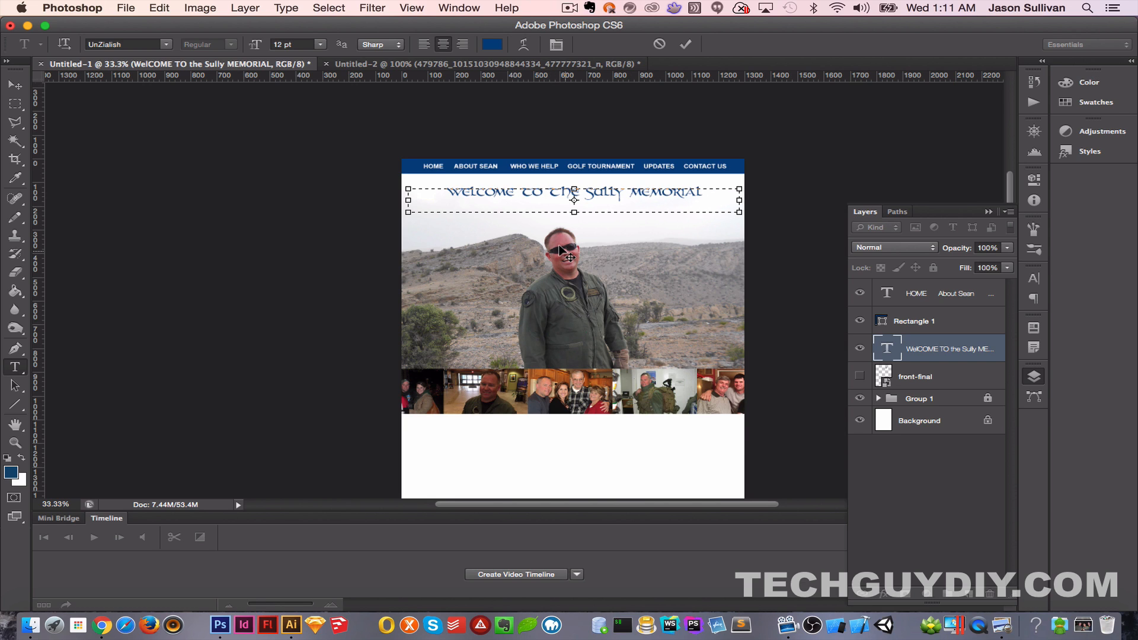
pyautogui.press('Return')
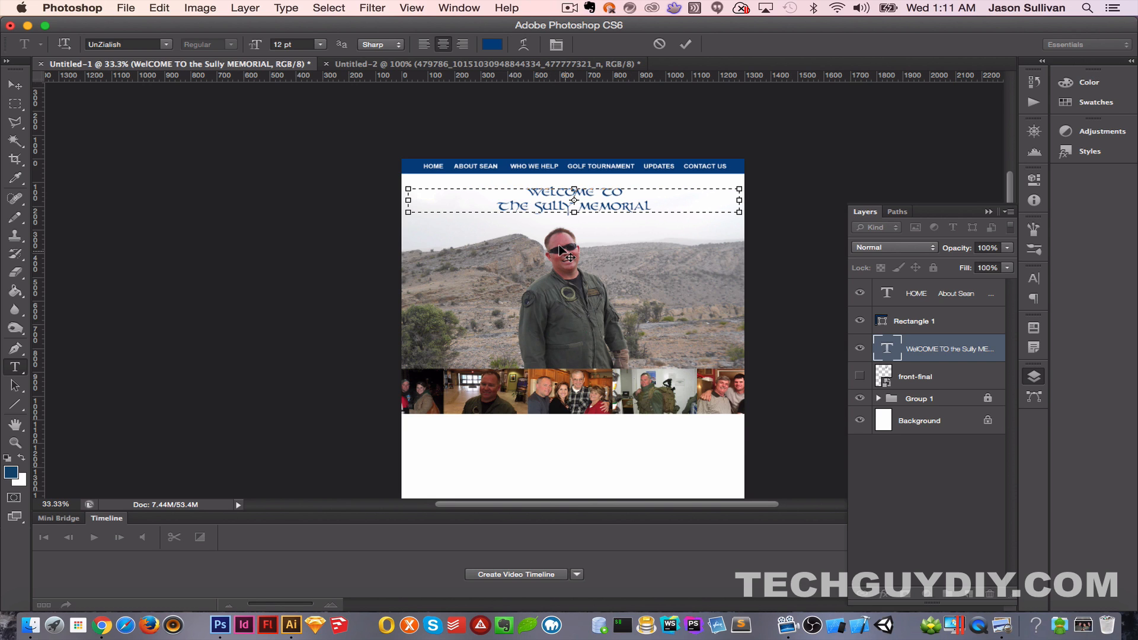
pyautogui.press('super+a')
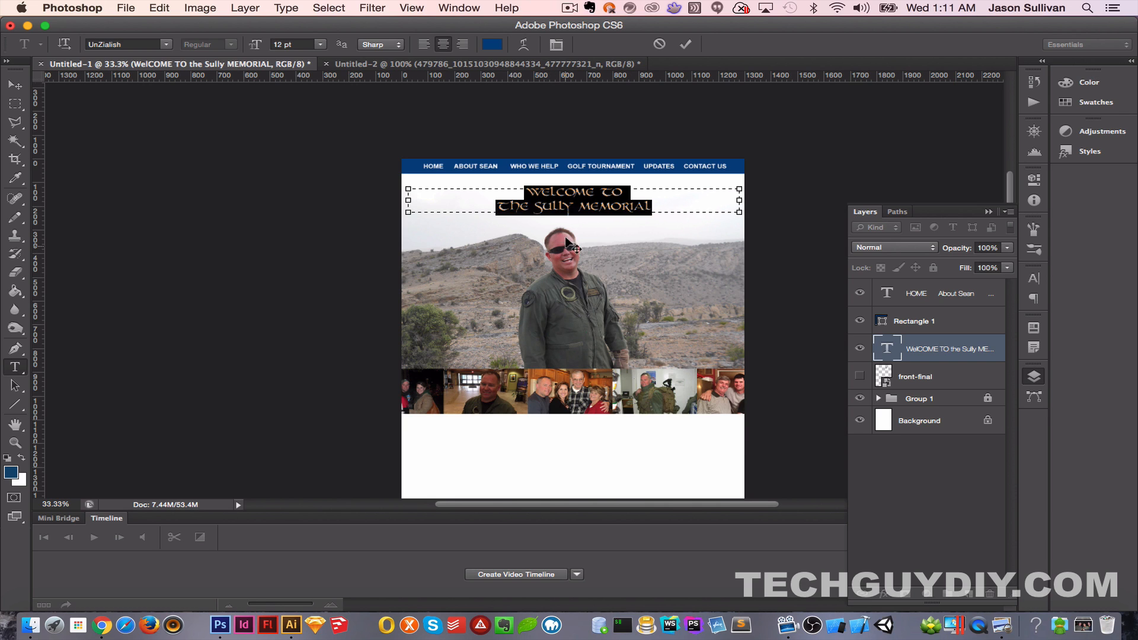
pyautogui.click(276, 45)
pyautogui.press('Up')
pyautogui.press('Up')
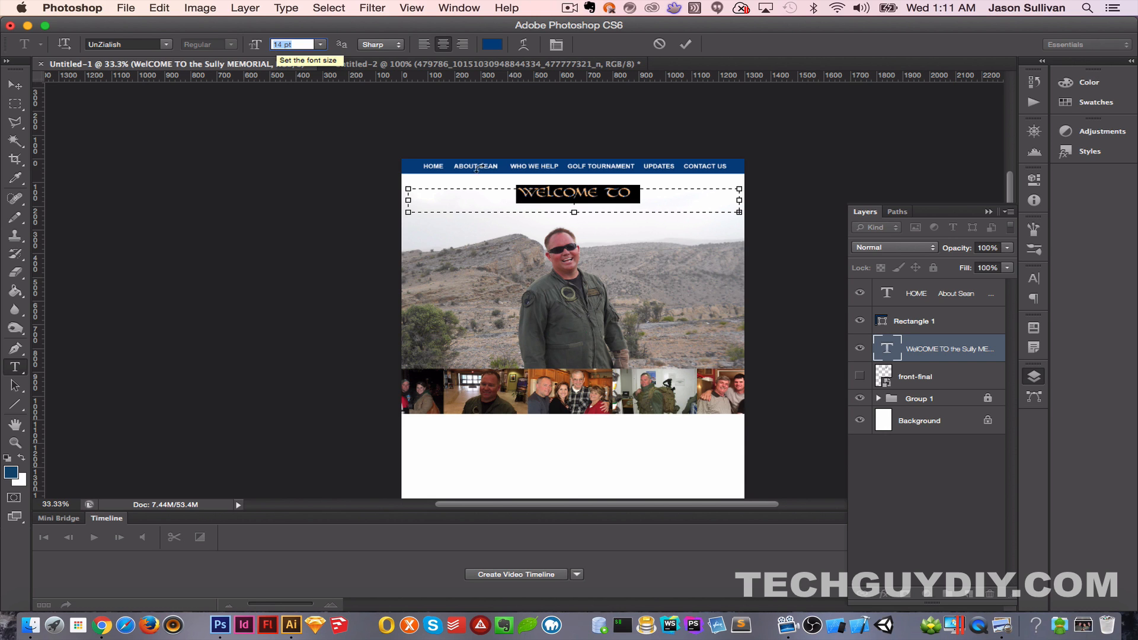
# Step: Extend the title's text box downward to fit both lines and nudge the title slightly up and to the left
pyautogui.moveTo(570, 210); pyautogui.dragTo(571, 218)
pyautogui.press('super+Return')
pyautogui.press('v')
pyautogui.hotkey('shift', 'Up')
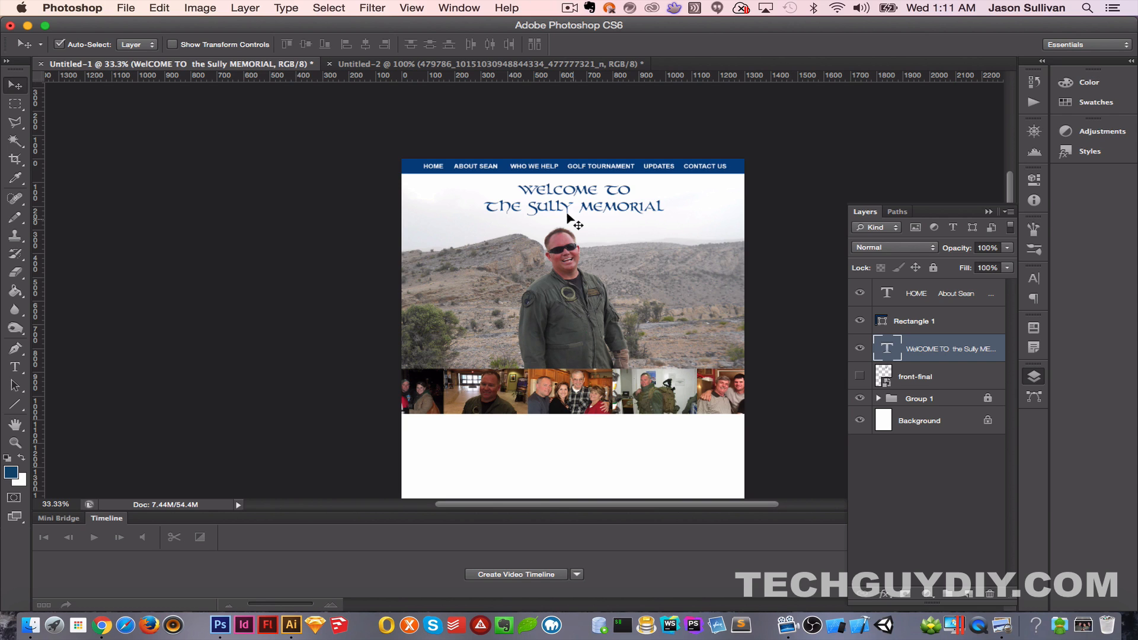
pyautogui.hotkey('shift', 'Left')
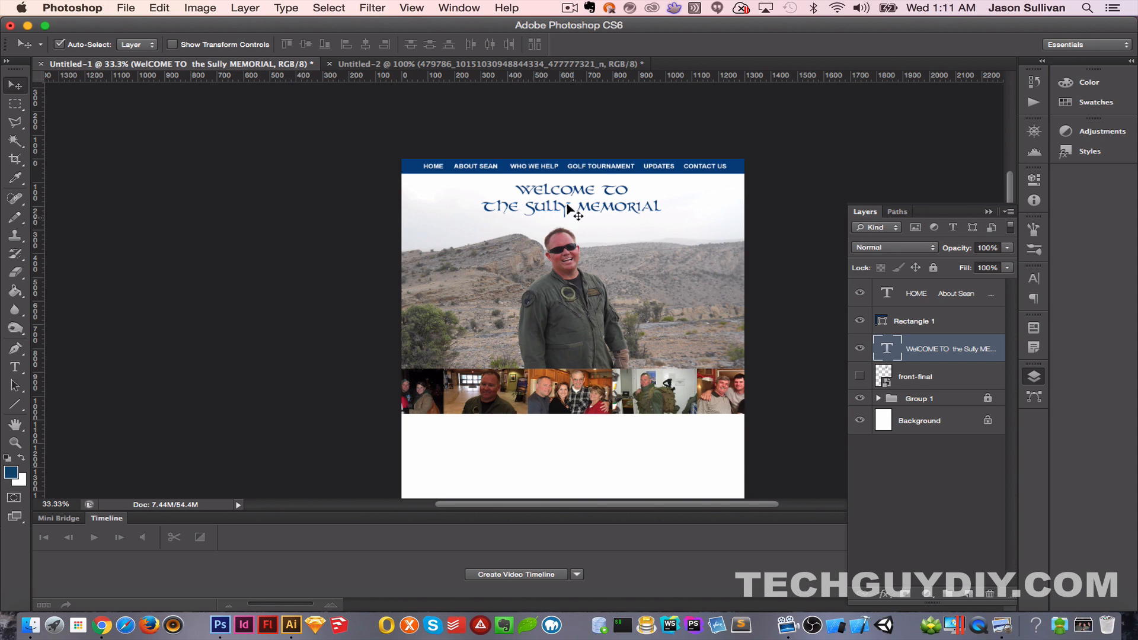
pyautogui.press('Down')
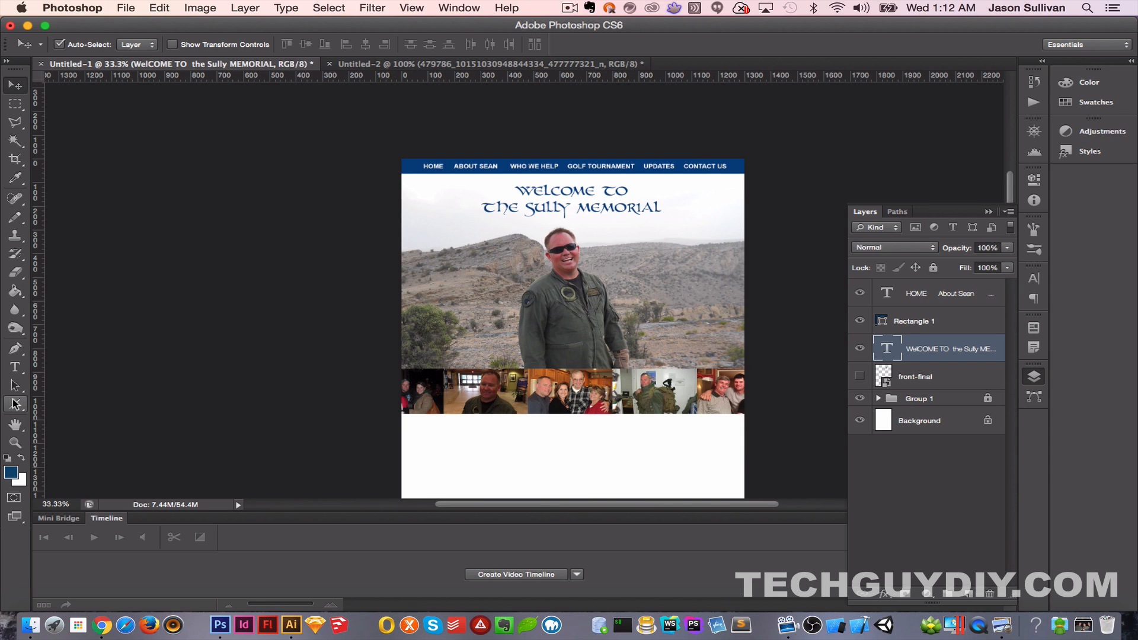
# Step: Draw a thin black rectangle across the full page width along the lower edge of the photo strip
pyautogui.moveTo(15, 404); pyautogui.dragTo(64, 403)
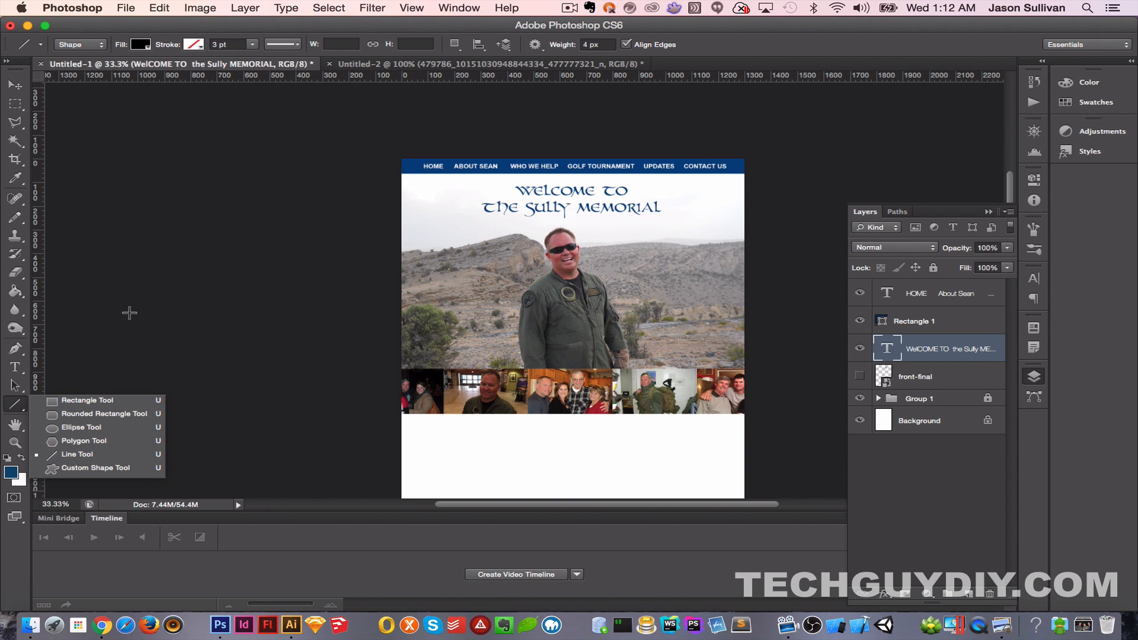
pyautogui.click(451, 435)
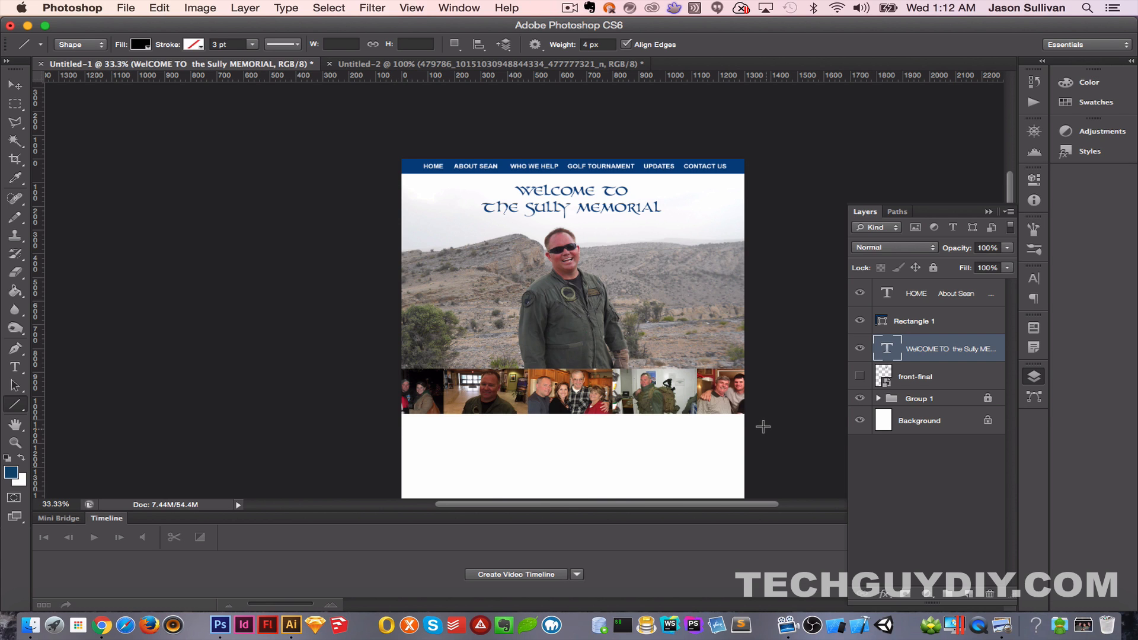
pyautogui.scroll(-8, 620, 350)
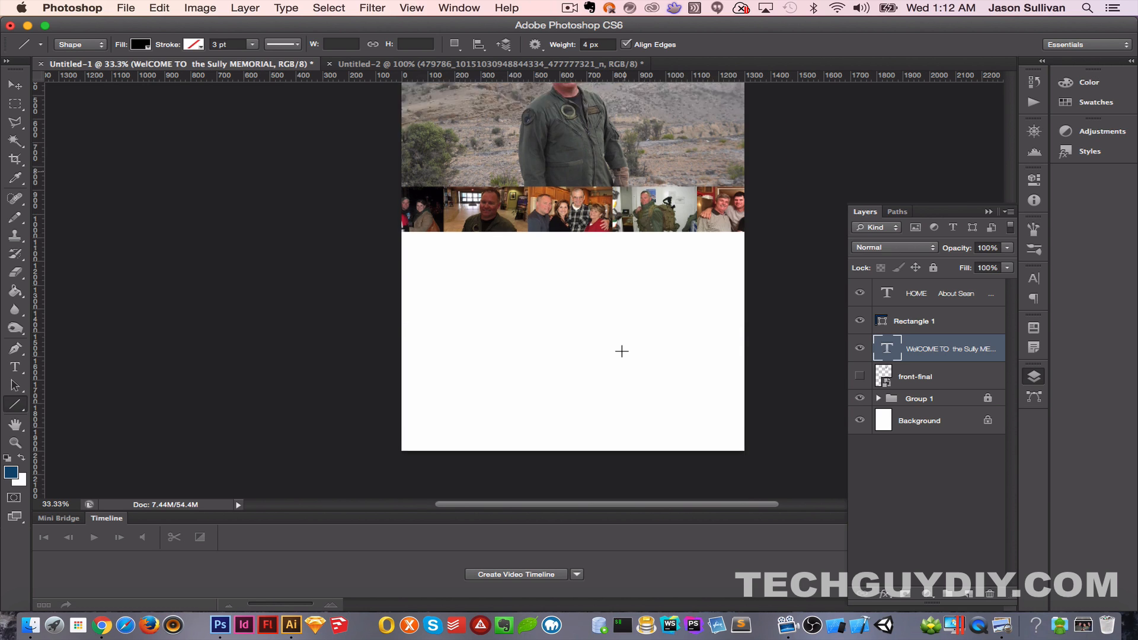
pyautogui.hscroll(-2, 620, 348)
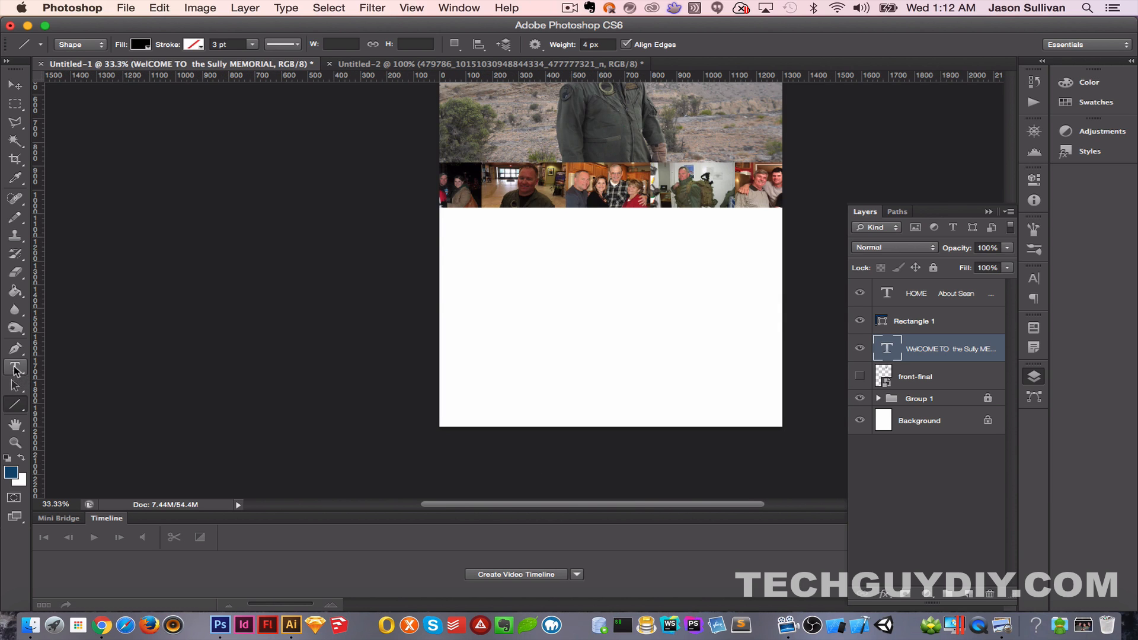
pyautogui.click(16, 403)
pyautogui.click(58, 401)
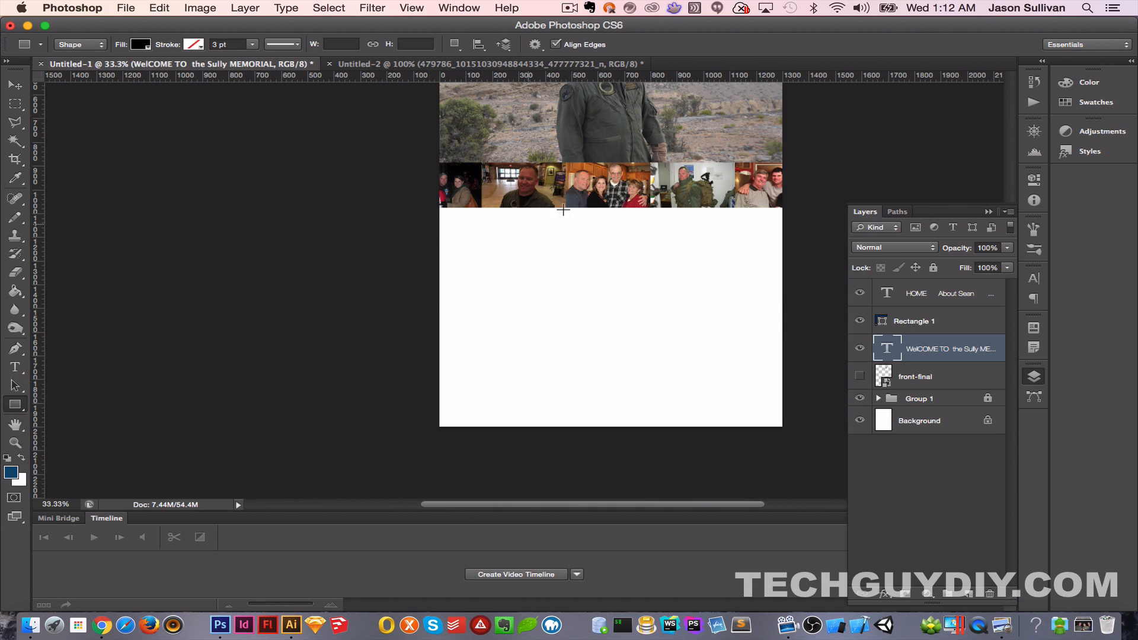
pyautogui.moveTo(436, 213); pyautogui.dragTo(782, 199)
pyautogui.press('v')
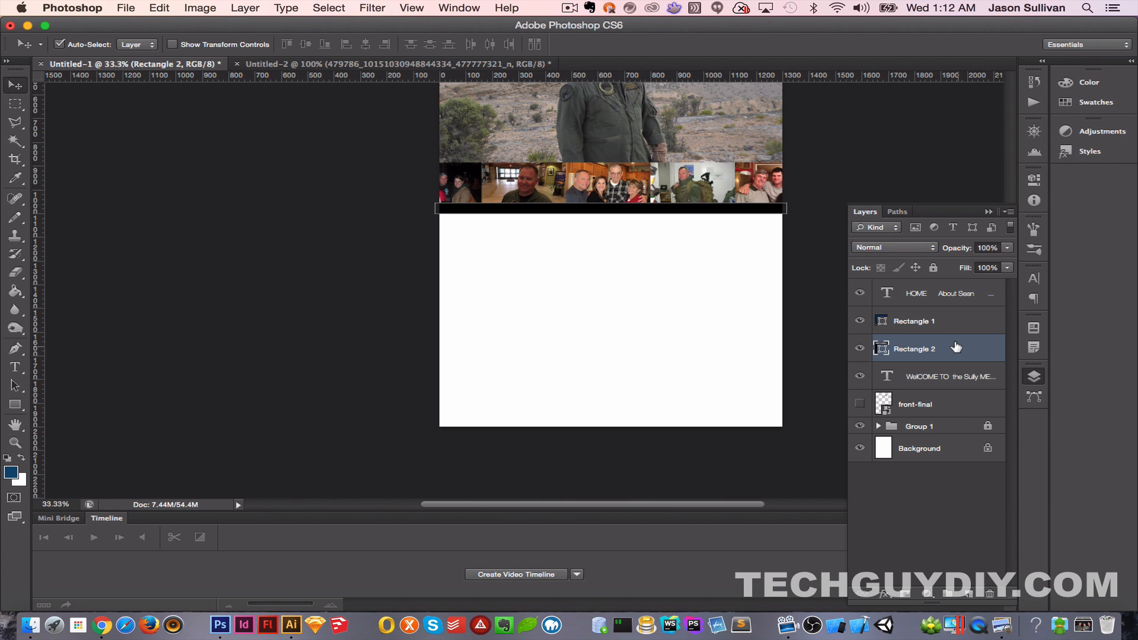
# Step: Recolor the new bar with the blue 024380 sampled from the navigation bar
pyautogui.doubleClick(879, 351)
pyautogui.scroll(5, 706, 253)
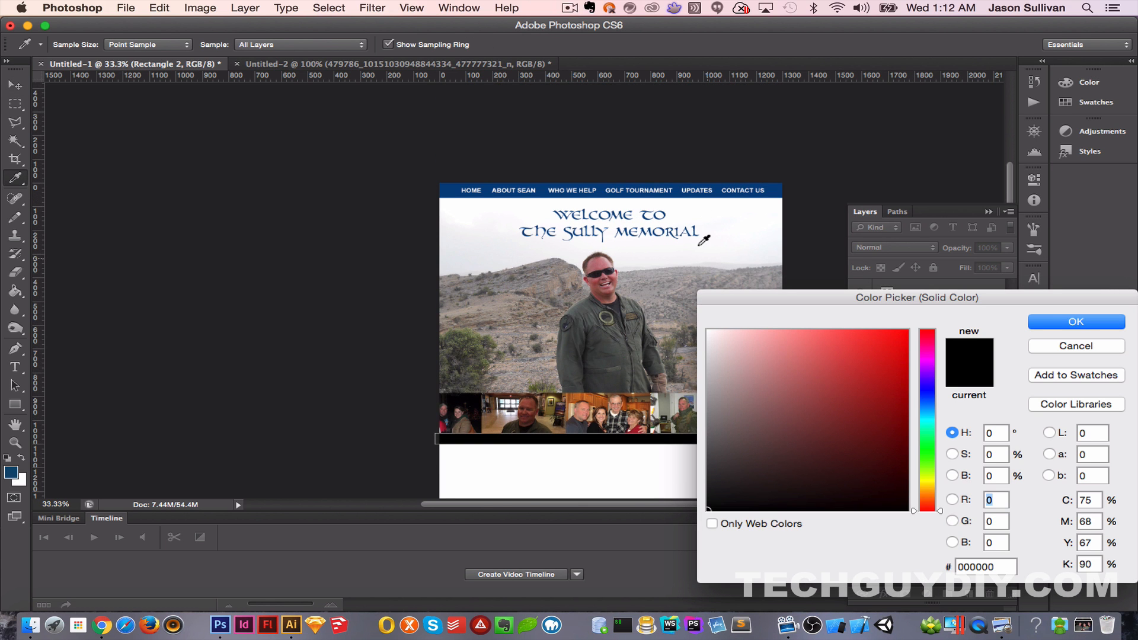
pyautogui.click(675, 192)
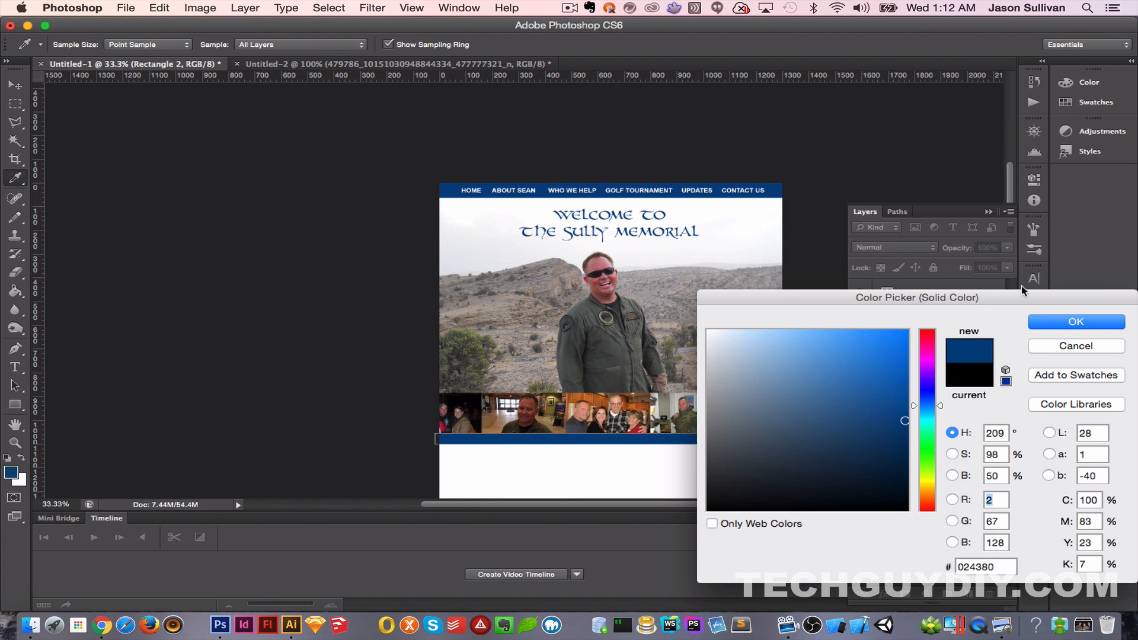
pyautogui.click(1038, 320)
pyautogui.click(794, 166)
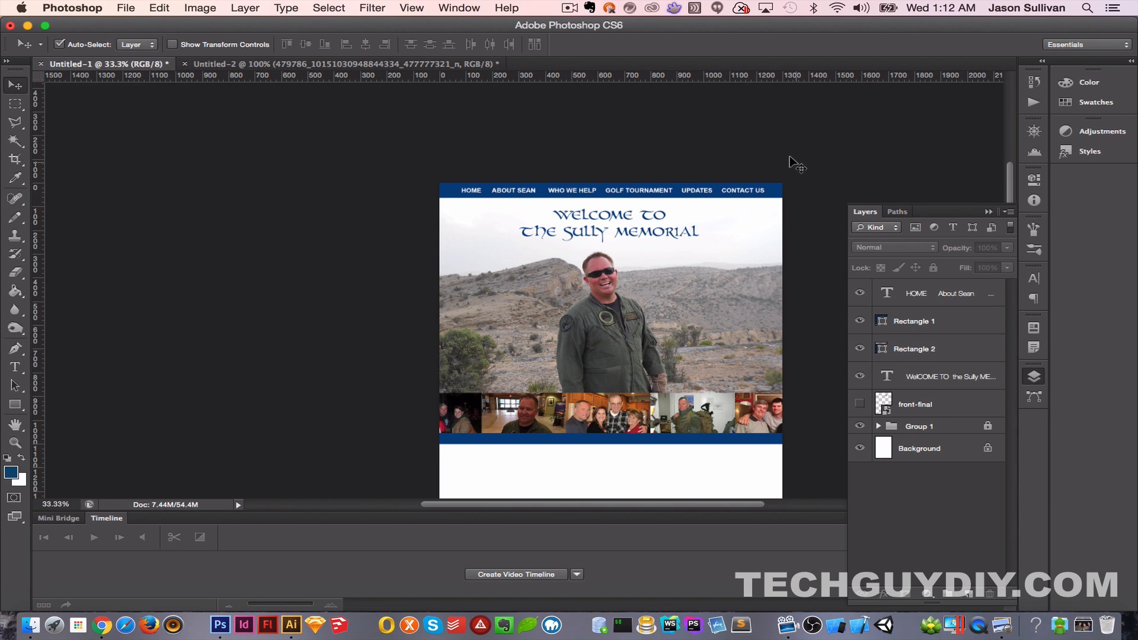
# Step: Nudge the blue bar slightly downward so it still covers the lower edge of the photo strip, and deselect it
pyautogui.scroll(-1, 767, 139)
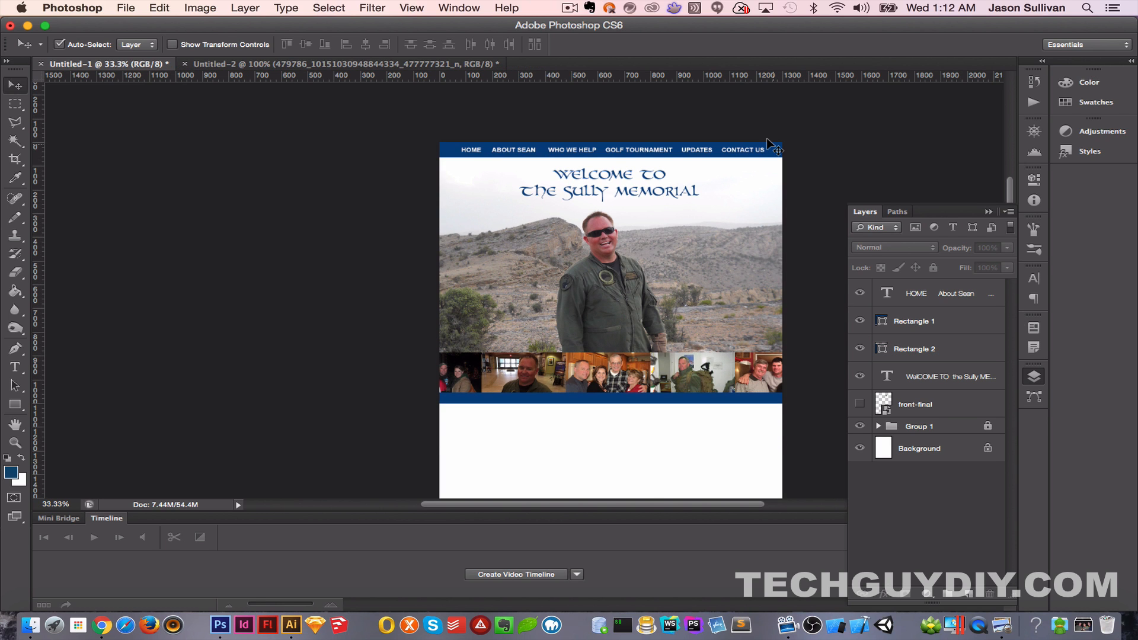
pyautogui.click(674, 395)
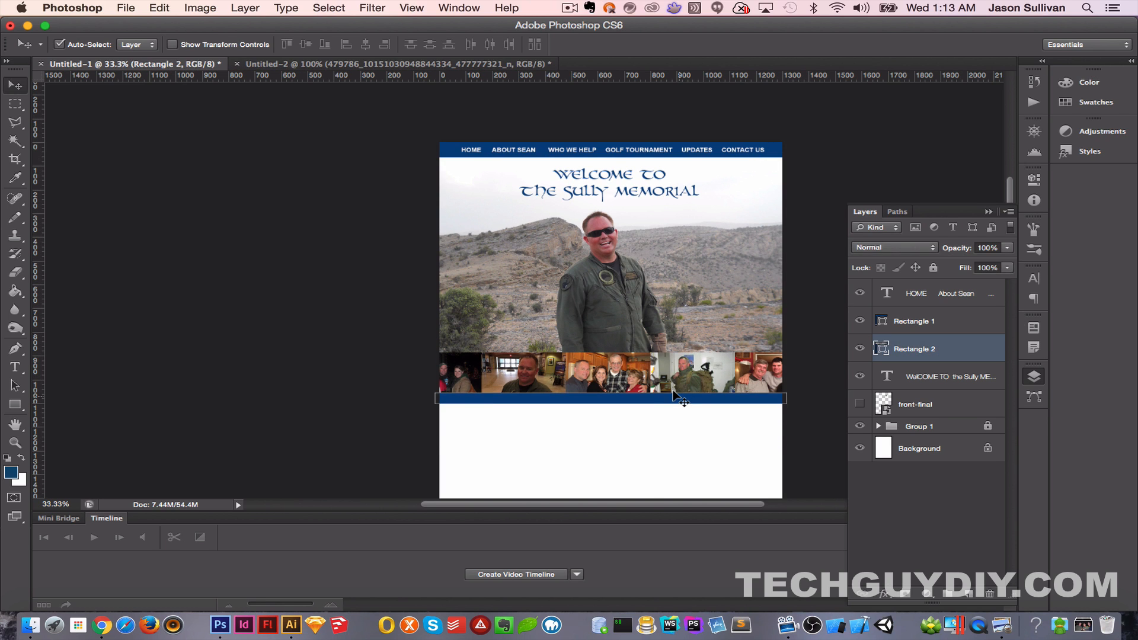
pyautogui.hotkey('shift', 'Down')
pyautogui.hotkey('shift', 'Down')
pyautogui.hotkey('shift', 'Down')
pyautogui.hotkey('shift', 'Down')
pyautogui.hotkey('shift', 'Up')
pyautogui.hotkey('shift', 'Up')
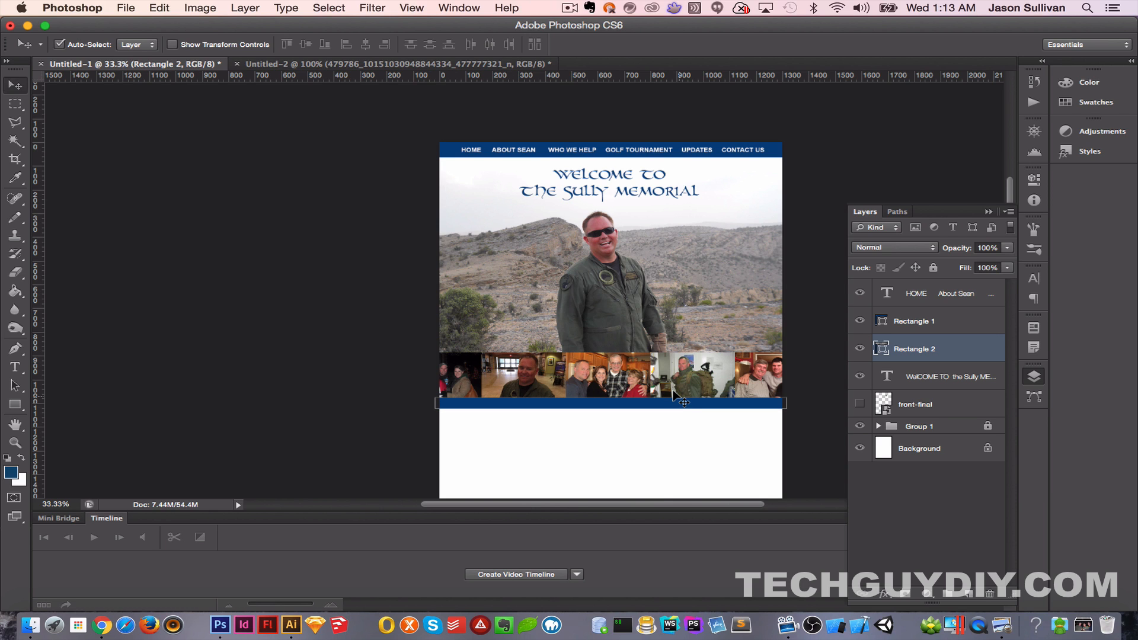
pyautogui.hotkey('shift', 'Up')
pyautogui.hotkey('shift', 'Up')
pyautogui.click(374, 284)
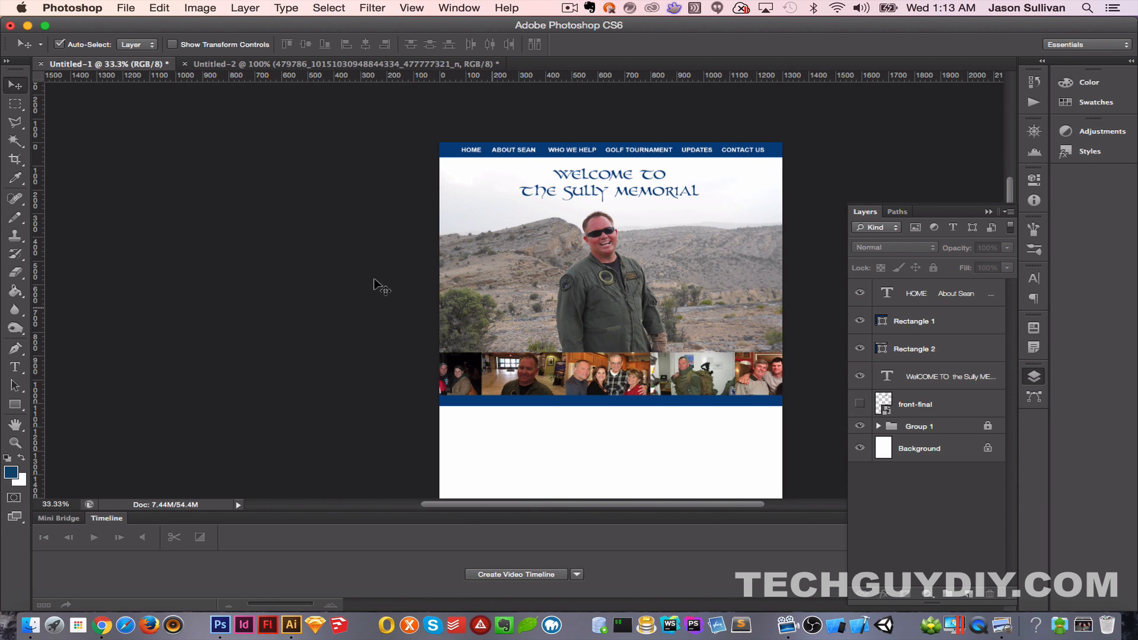
pyautogui.scroll(-4, 374, 284)
pyautogui.scroll(3, 374, 285)
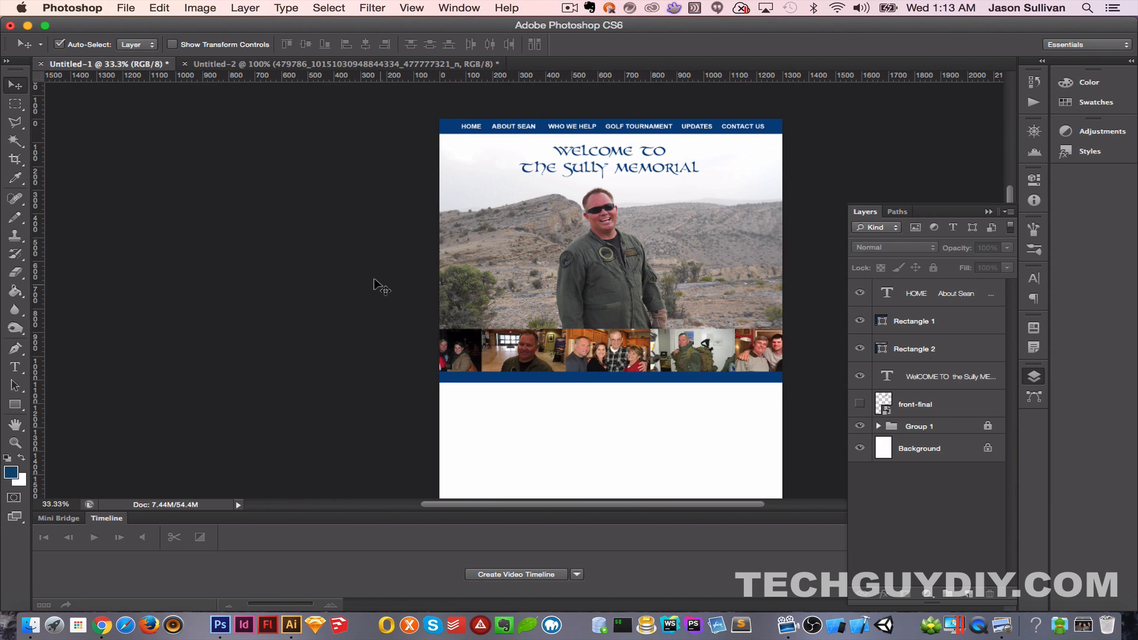
# Step: Make the blue divider bar slightly thinner by moving its upper edge down
pyautogui.click(501, 376)
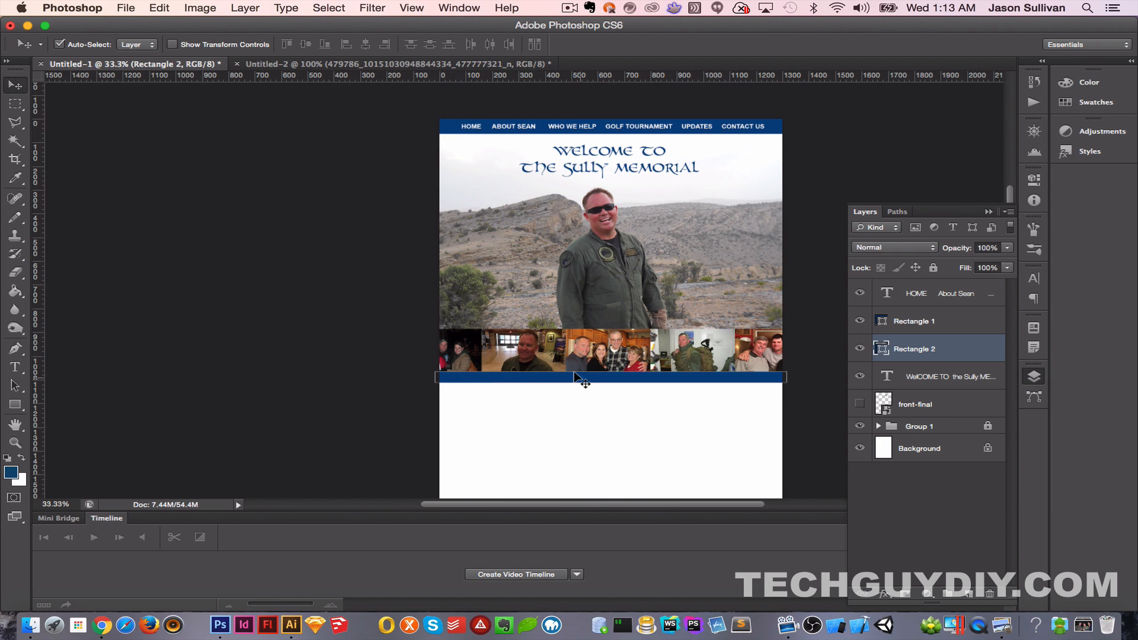
pyautogui.press('super+t')
pyautogui.moveTo(604, 372); pyautogui.dragTo(608, 377)
pyautogui.press('Return')
# Step: Nudge the thinner blue bar vertically until it sits flush against the photo strip's lower edge, and deselect it
pyautogui.hotkey('shift', 'Down')
pyautogui.hotkey('shift', 'Down')
pyautogui.hotkey('shift', 'Down')
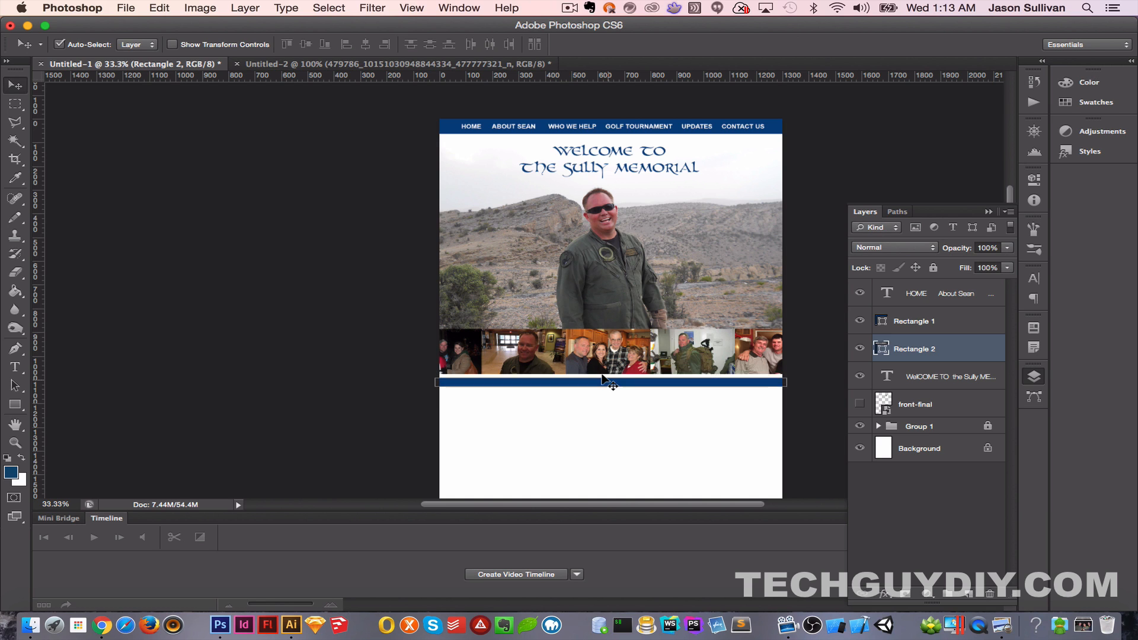
pyautogui.hotkey('shift', 'Up')
pyautogui.hotkey('shift', 'Up')
pyautogui.hotkey('shift', 'Up')
pyautogui.hotkey('shift', 'Up')
pyautogui.hotkey('shift', 'Down')
pyautogui.hotkey('shift', 'Down')
pyautogui.hotkey('shift', 'Up')
pyautogui.hotkey('shift', 'Up')
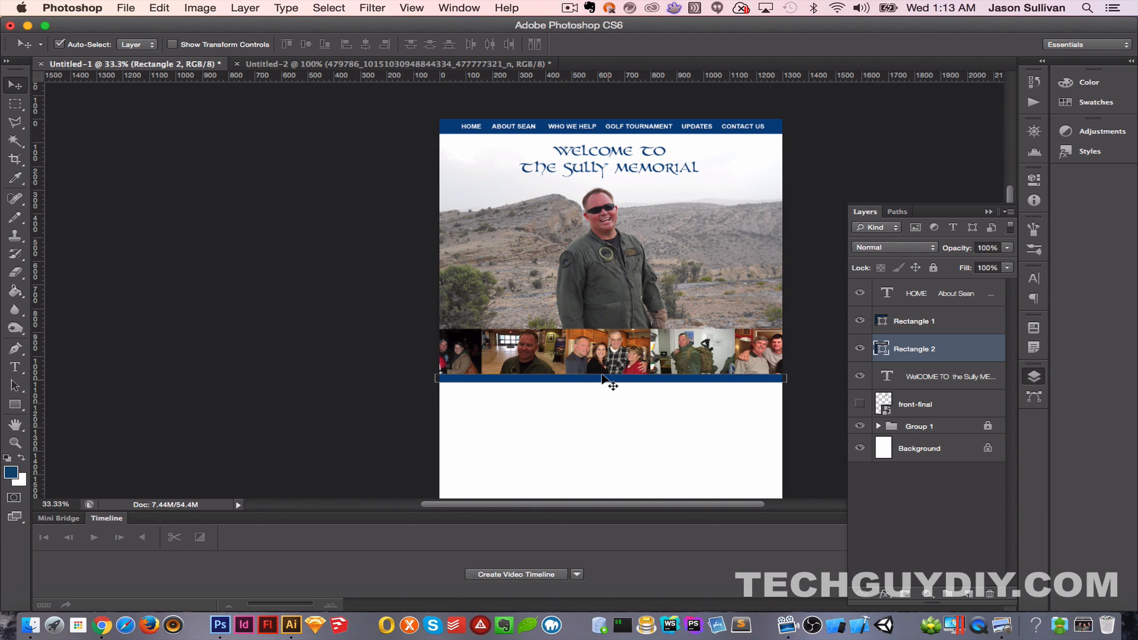
pyautogui.hotkey('shift', 'Up')
pyautogui.click(390, 336)
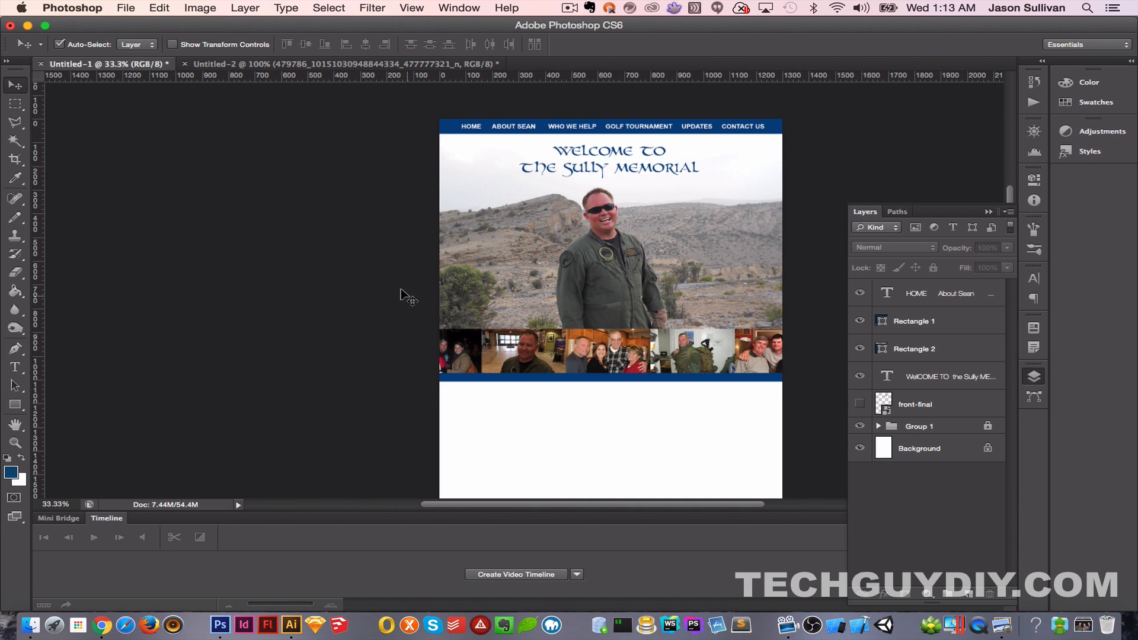
pyautogui.scroll(-3, 409, 266)
pyautogui.scroll(5, 409, 267)
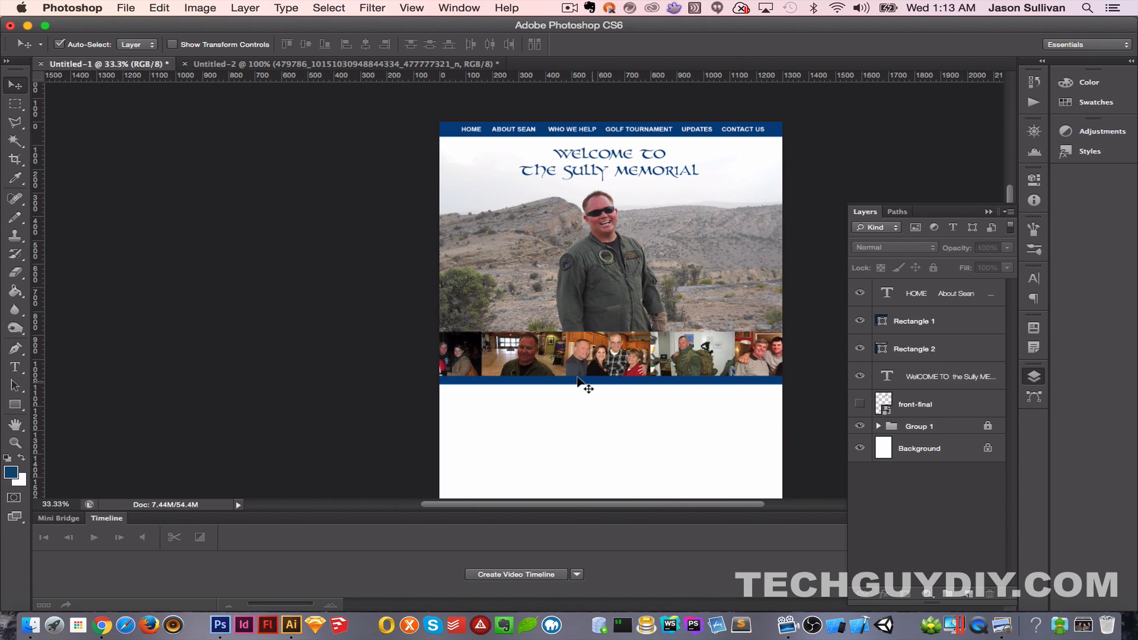
pyautogui.click(512, 380)
pyautogui.click(515, 419)
# Step: Add a text box in the white area just under the blue bar's left half, reading "Sponsor of The Month"
pyautogui.scroll(-5, 440, 403)
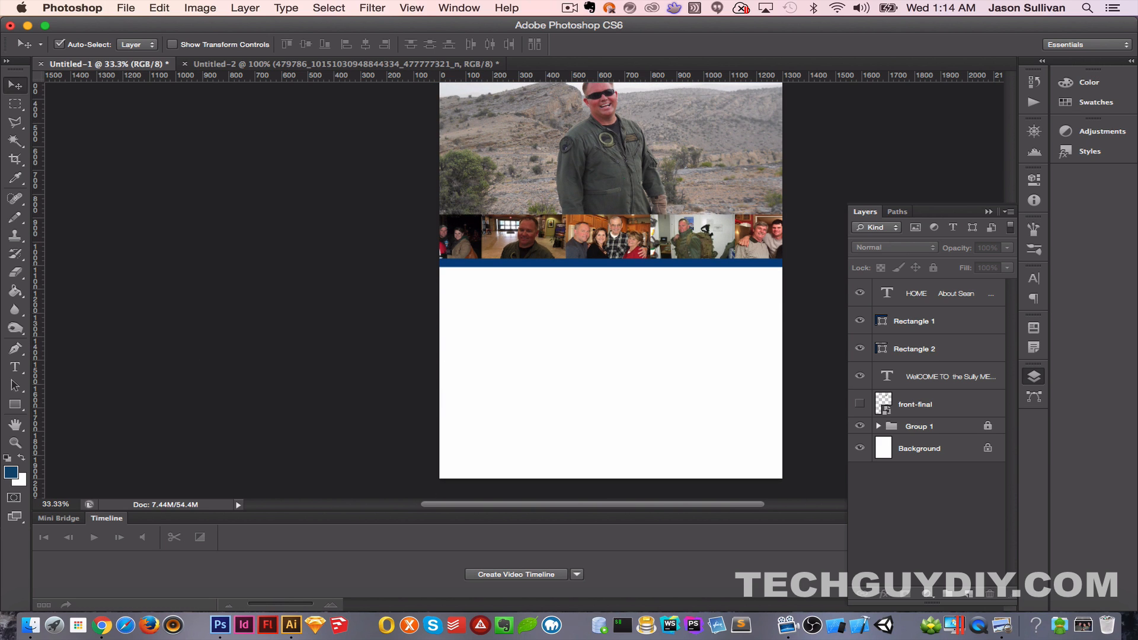
pyautogui.click(16, 369)
pyautogui.moveTo(451, 272); pyautogui.dragTo(593, 286)
pyautogui.write('SPONS')
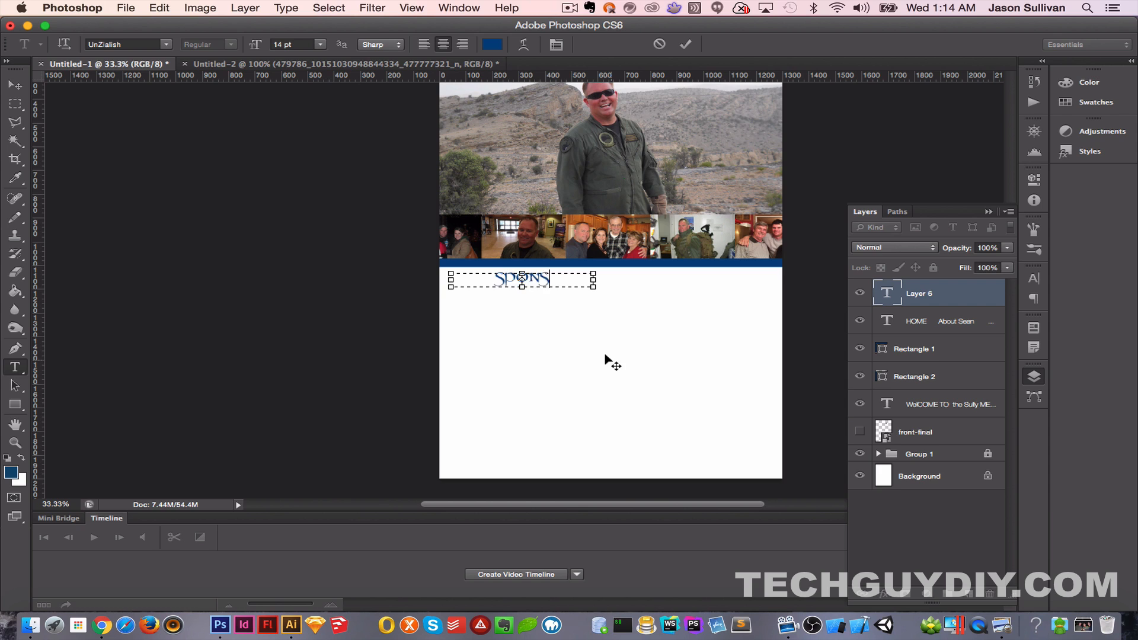
pyautogui.write('OR OF T')
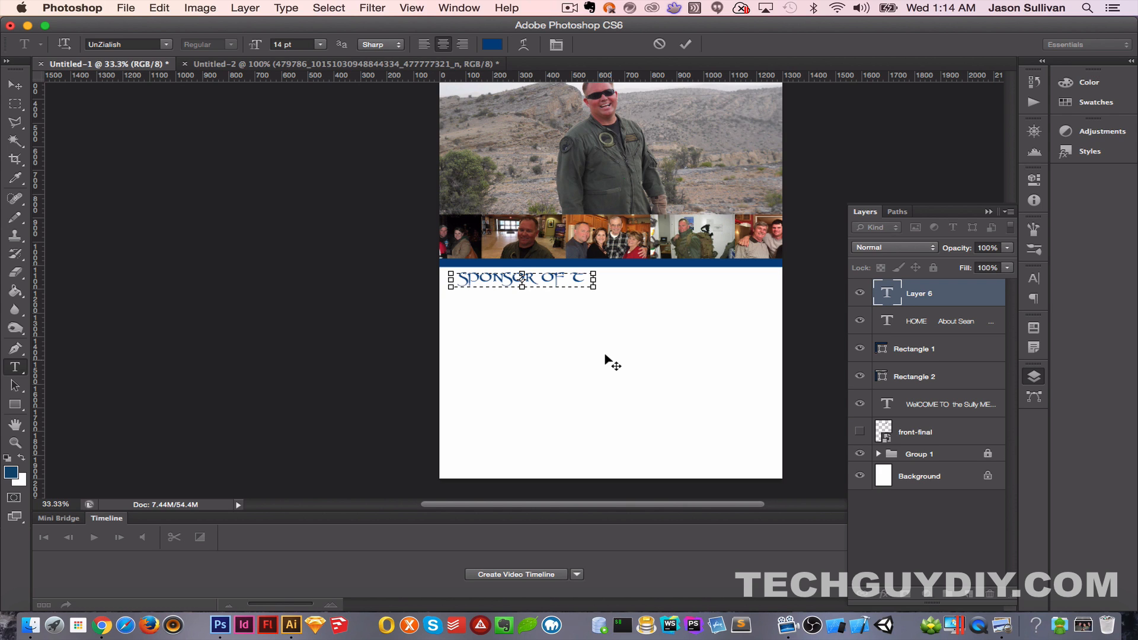
pyautogui.press('BackSpace')
pyautogui.press('BackSpace')
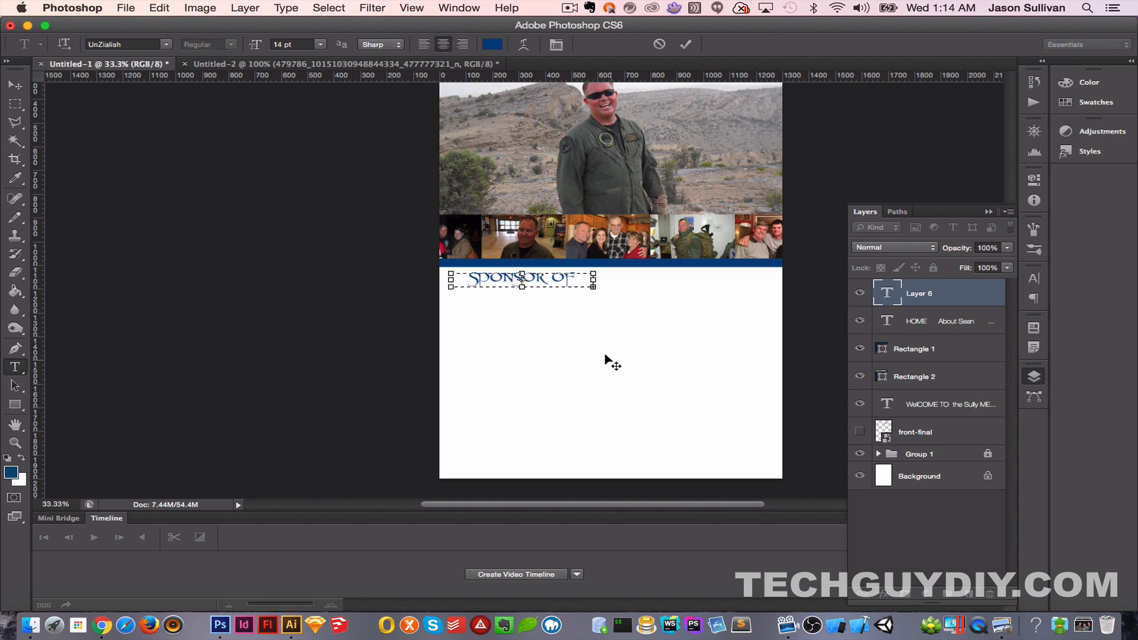
pyautogui.write('TH')
# Step: Set the whole sponsor heading in Arial at 10 pt and commit the text
pyautogui.press('super+a')
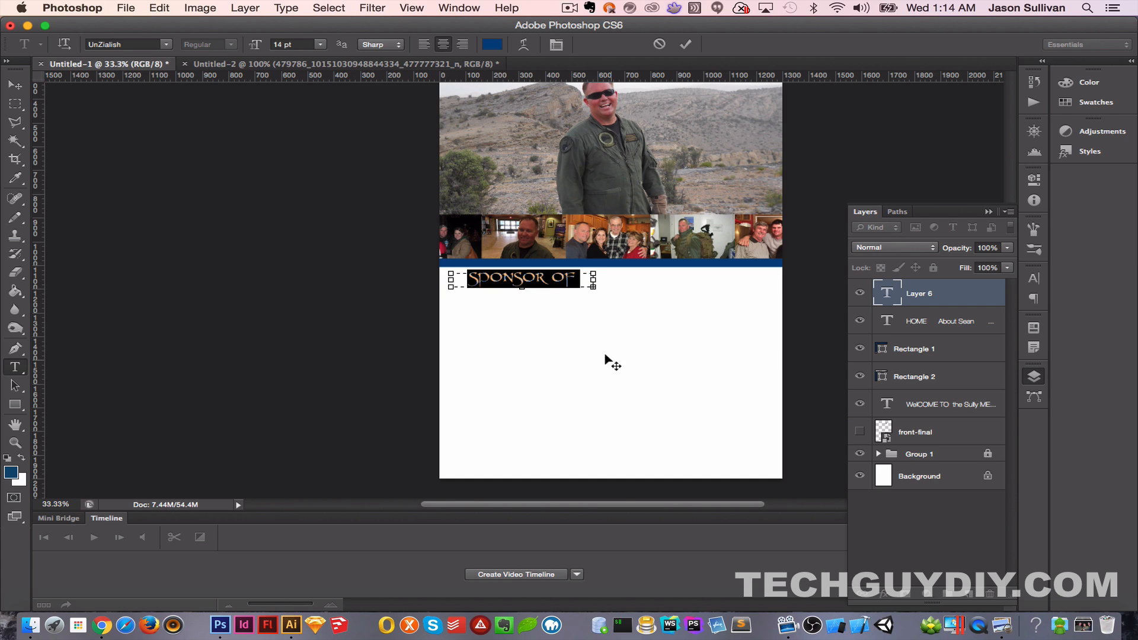
pyautogui.click(166, 46)
pyautogui.moveTo(168, 5)
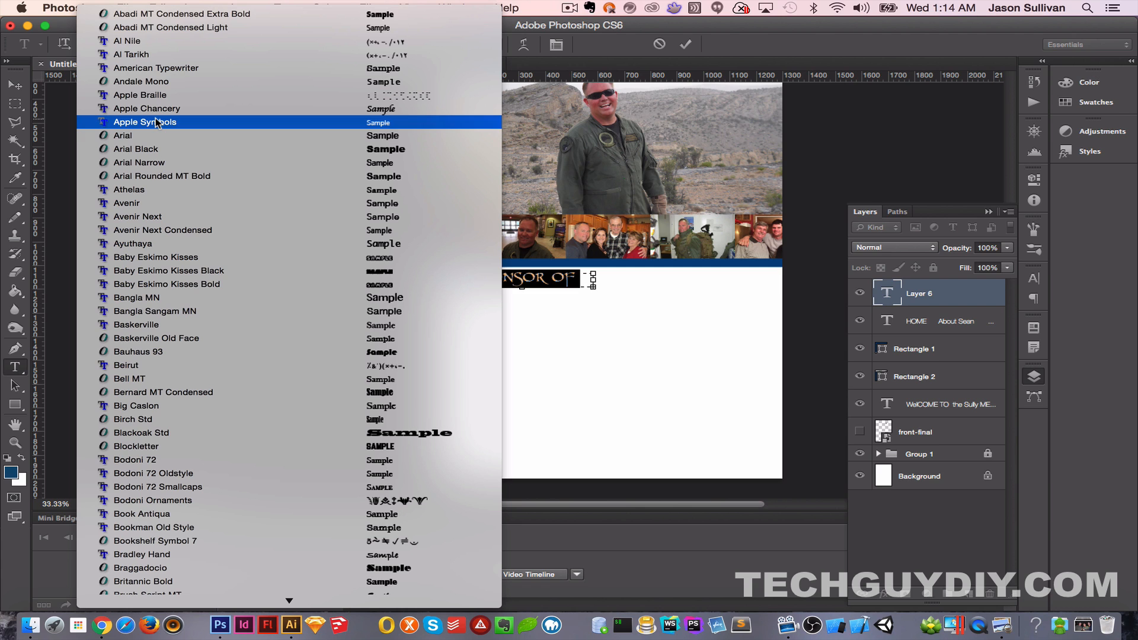
pyautogui.click(152, 140)
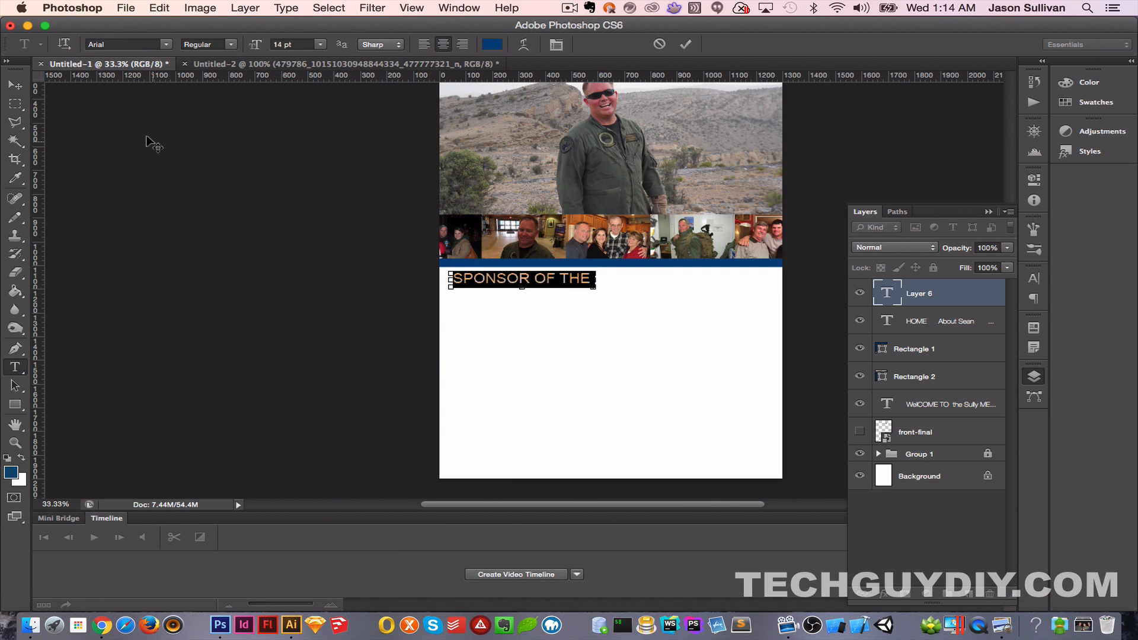
pyautogui.click(274, 45)
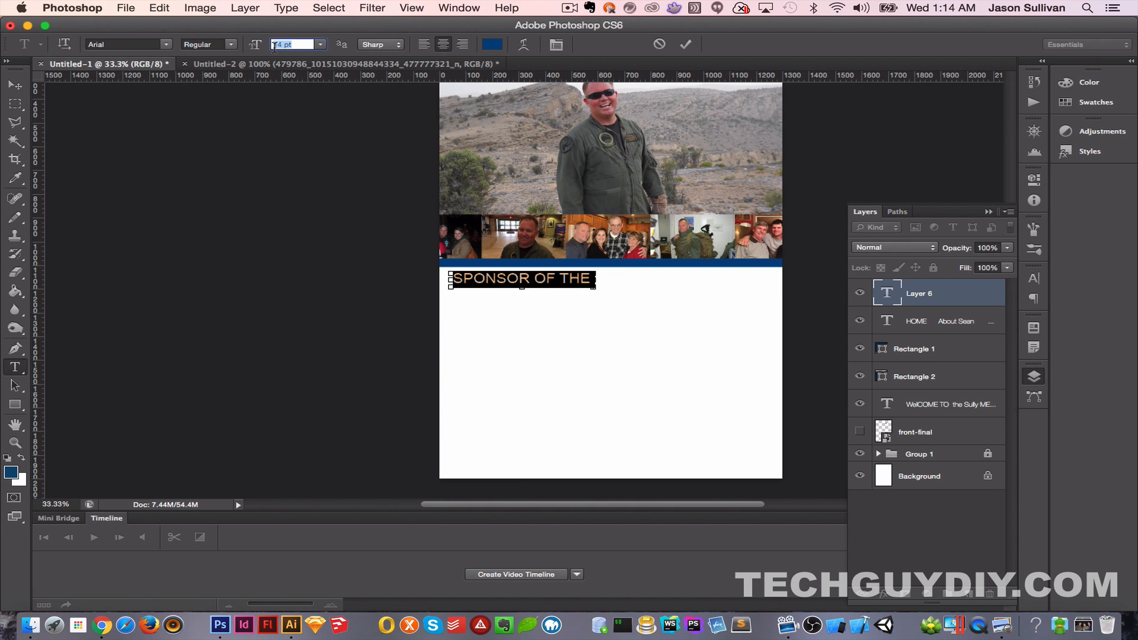
pyautogui.write('10')
pyautogui.press('Return')
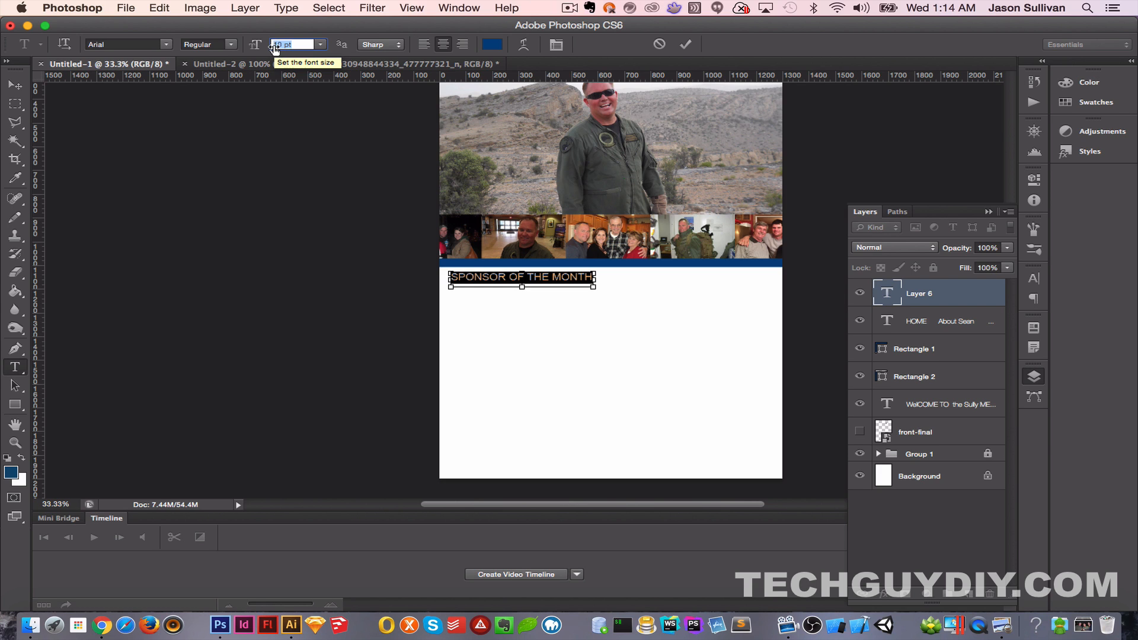
pyautogui.press('Return')
pyautogui.press('super+Return')
# Step: Nudge the sponsor heading slightly down and to the left, and activate the Rectangle tool
pyautogui.press('v')
pyautogui.hotkey('shift', 'Down')
pyautogui.hotkey('shift', 'Down')
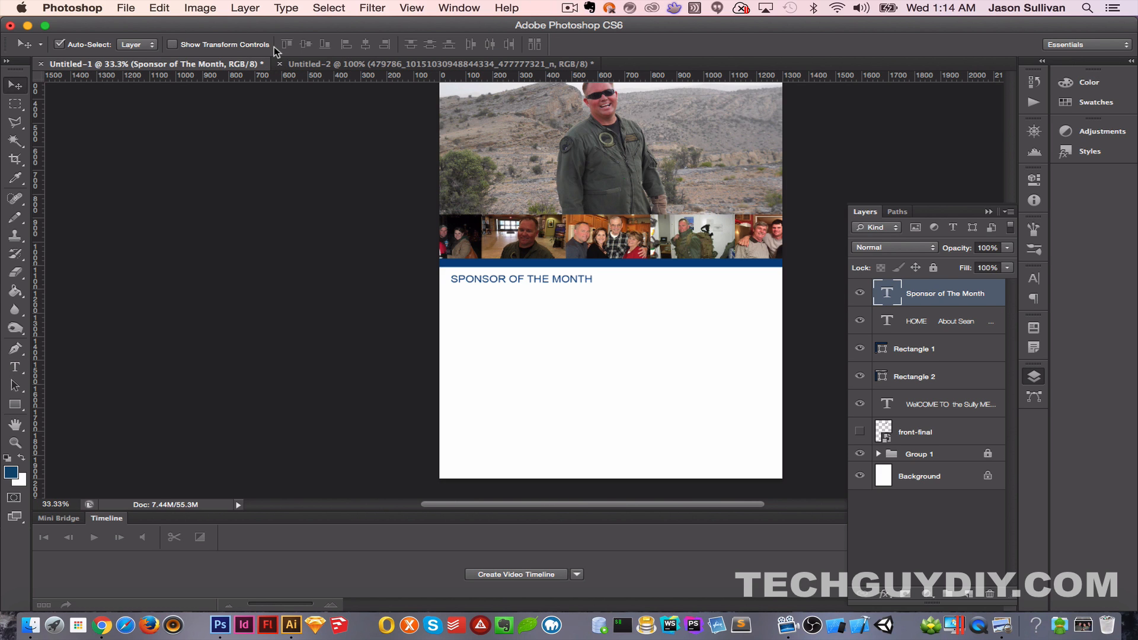
pyautogui.hotkey('shift', 'Left')
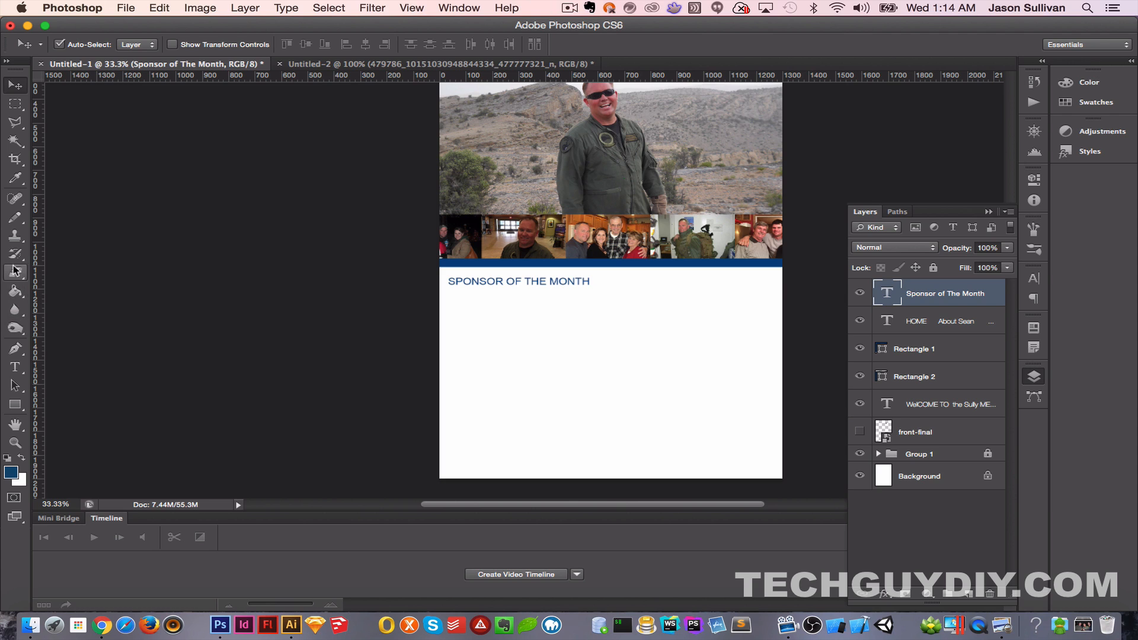
pyautogui.click(15, 404)
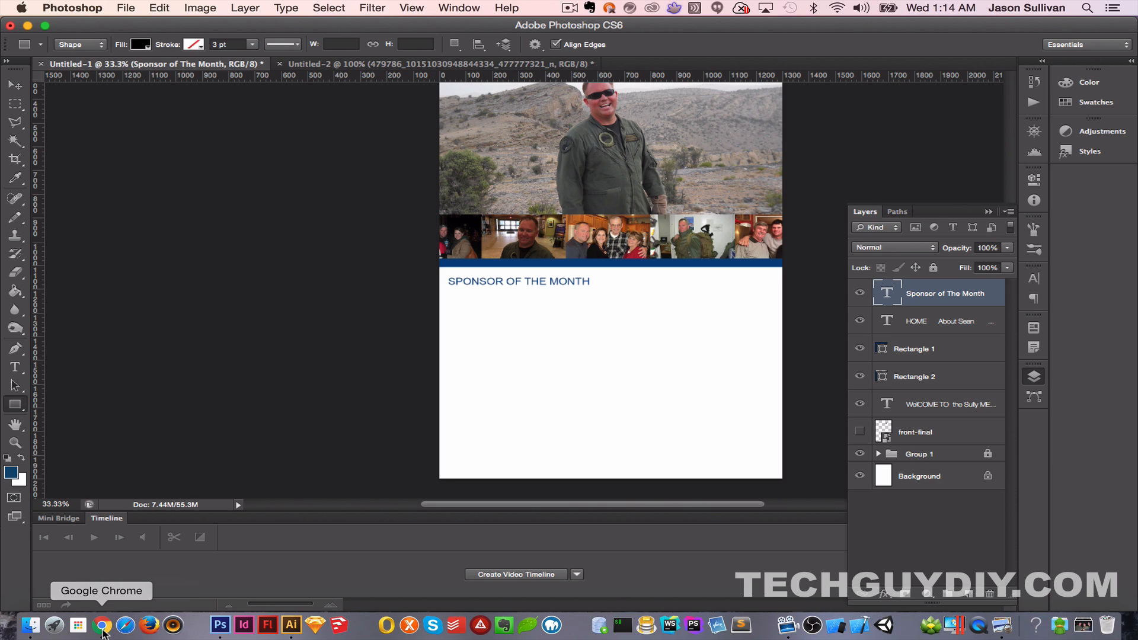
# Step: Switch to Chrome with the sullymemorial.com homepage and close the duplicate tab
pyautogui.press('super+Tab')
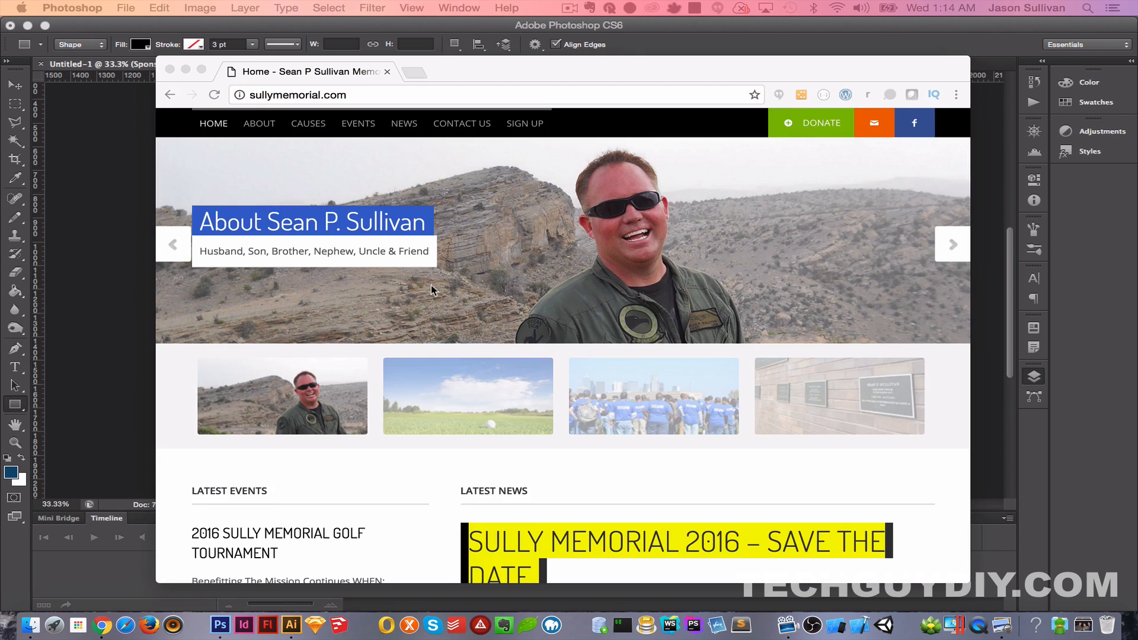
pyautogui.moveTo(296, 71); pyautogui.dragTo(746, 75)
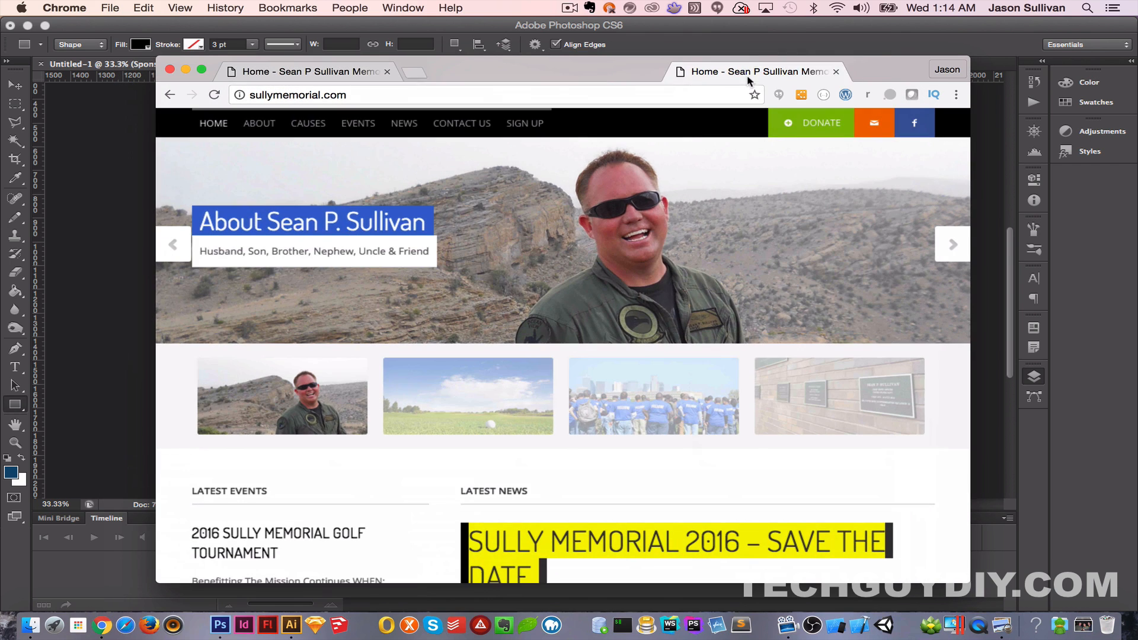
pyautogui.click(386, 72)
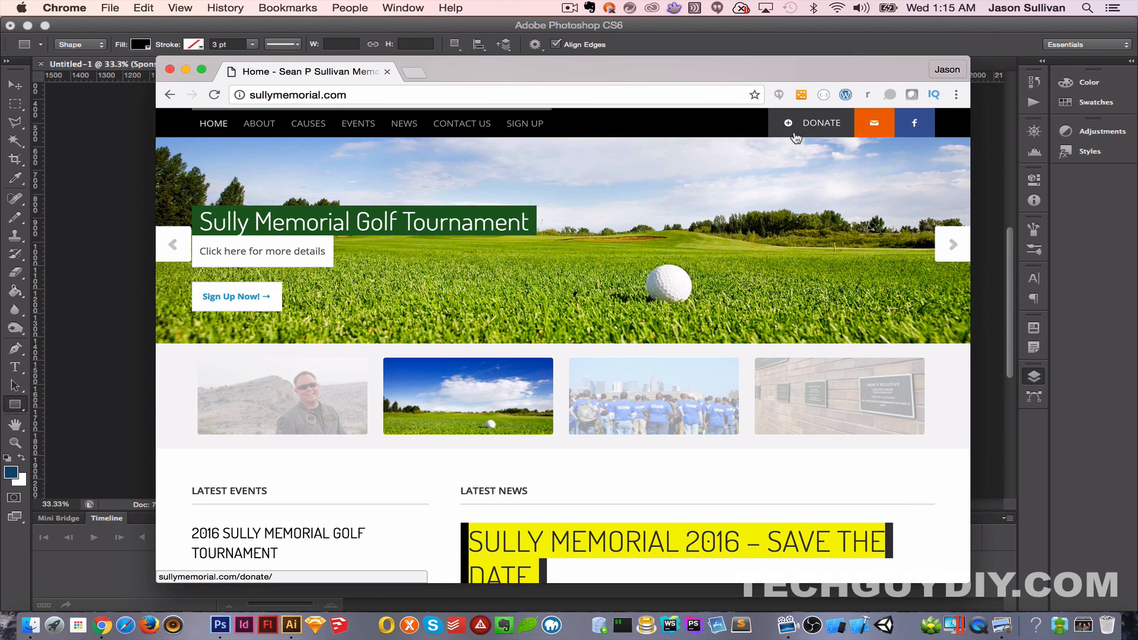
# Step: Open the site's Donate page and examine its donation form fields and sidebar
pyautogui.click(795, 136)
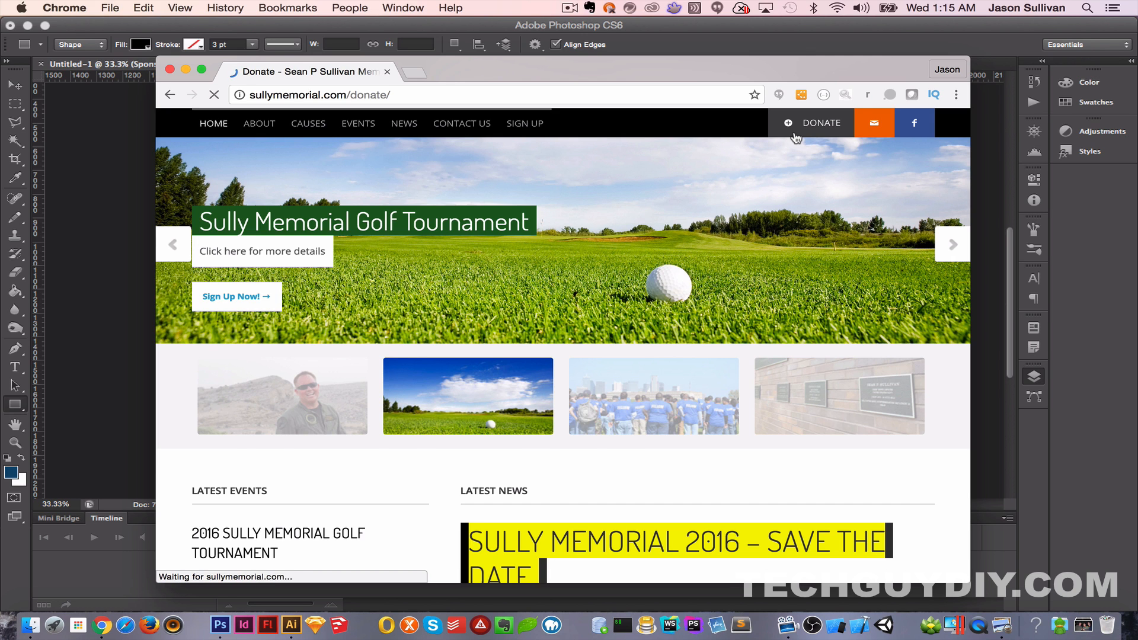
pyautogui.scroll(-10, 491, 457)
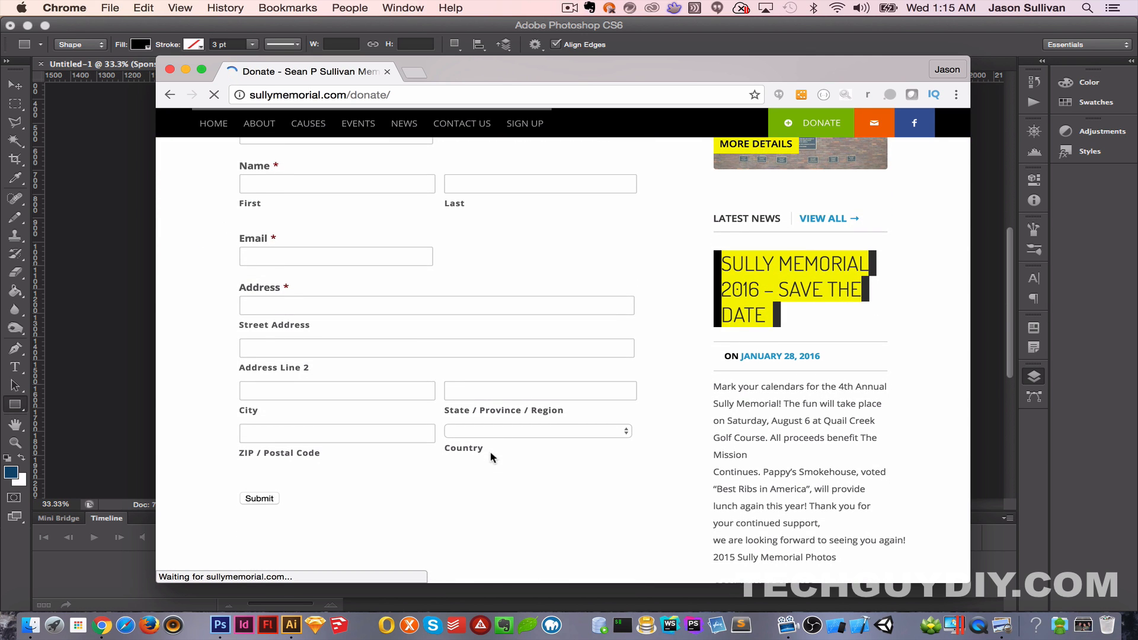
pyautogui.scroll(2, 490, 456)
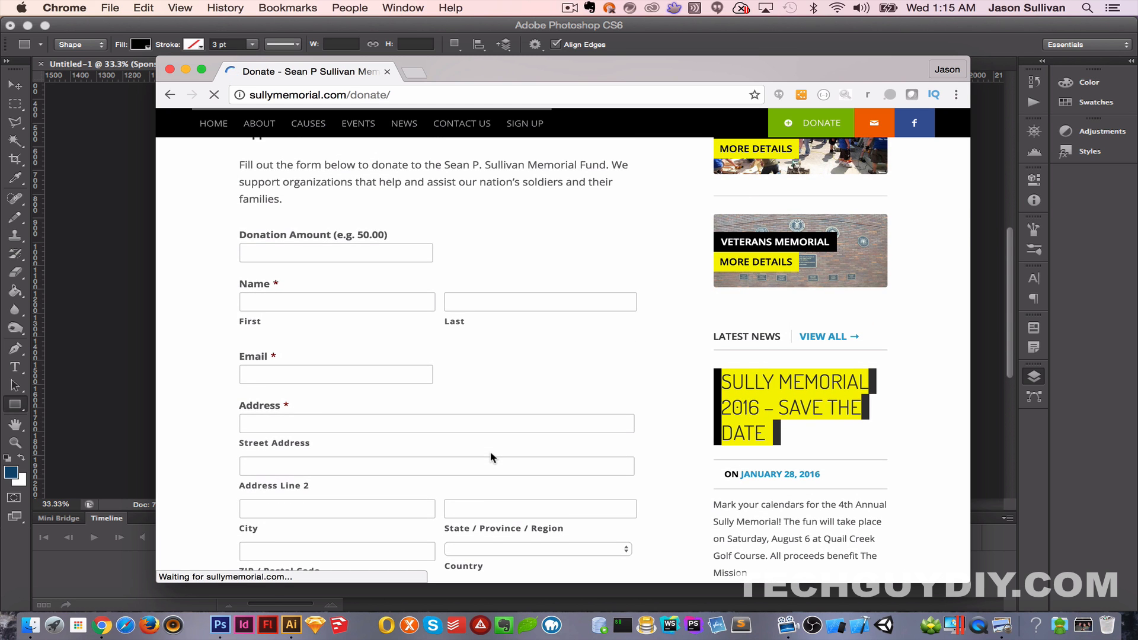
pyautogui.scroll(4, 491, 457)
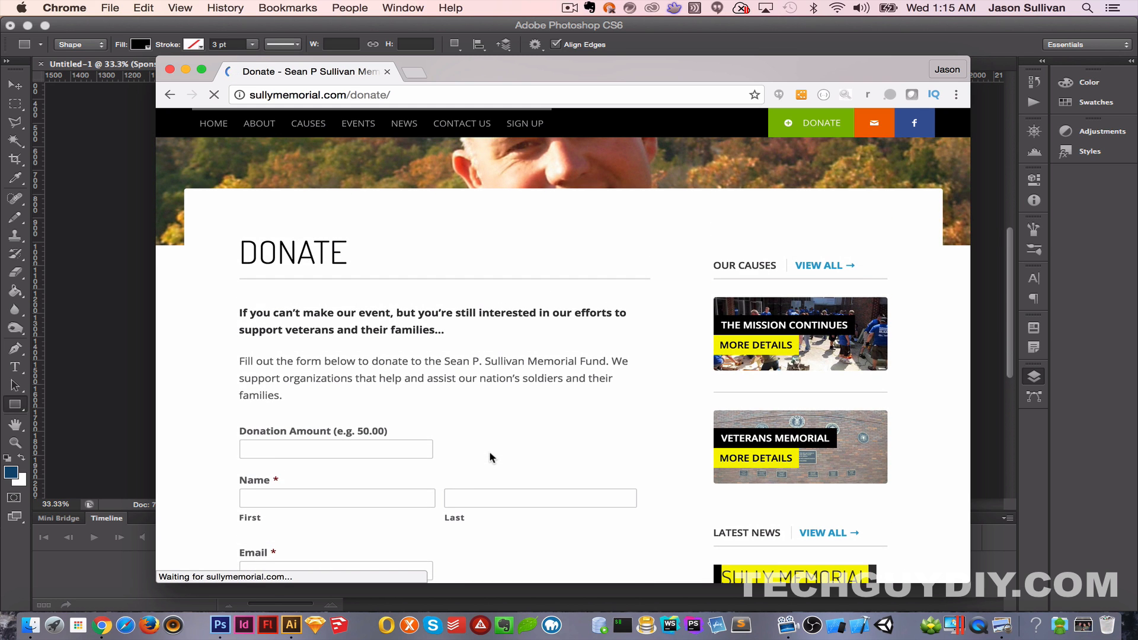
pyautogui.scroll(-5, 489, 456)
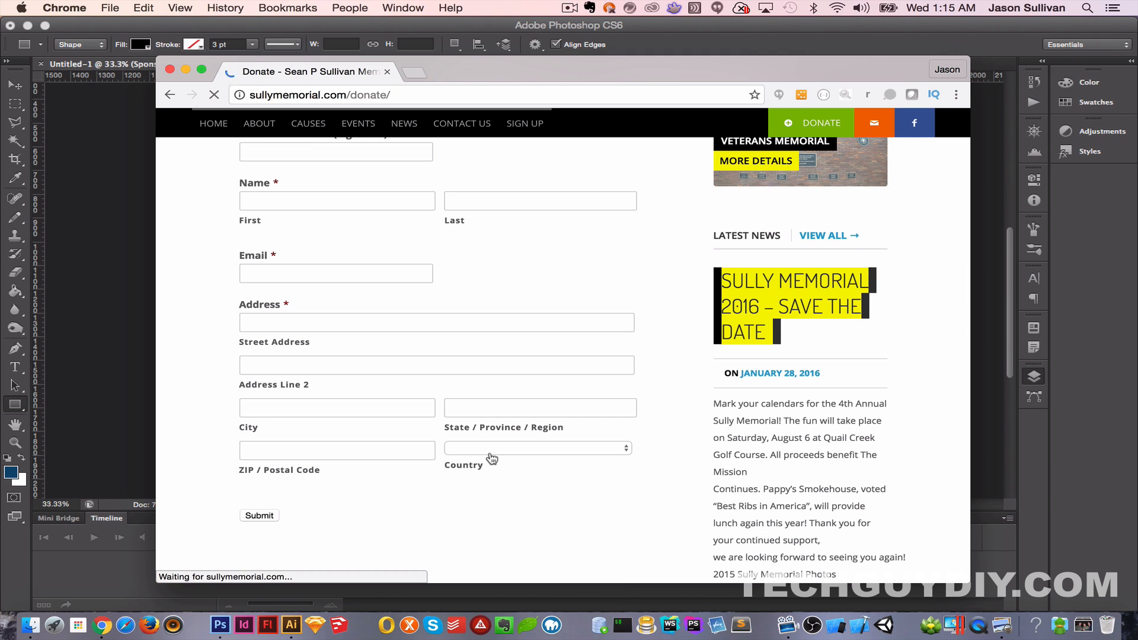
pyautogui.click(491, 458)
pyautogui.click(492, 432)
pyautogui.click(493, 408)
pyautogui.scroll(1, 495, 413)
pyautogui.scroll(-1, 496, 414)
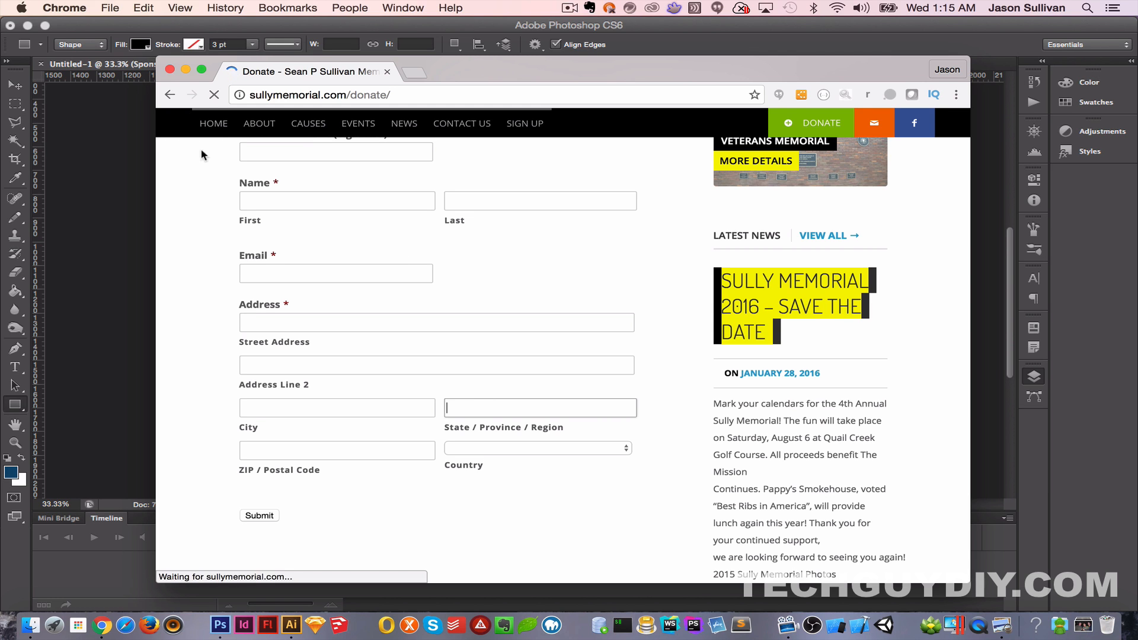
# Step: Go back to the site's homepage, look through its events and news columns, and return to the Photoshop mockup
pyautogui.click(215, 123)
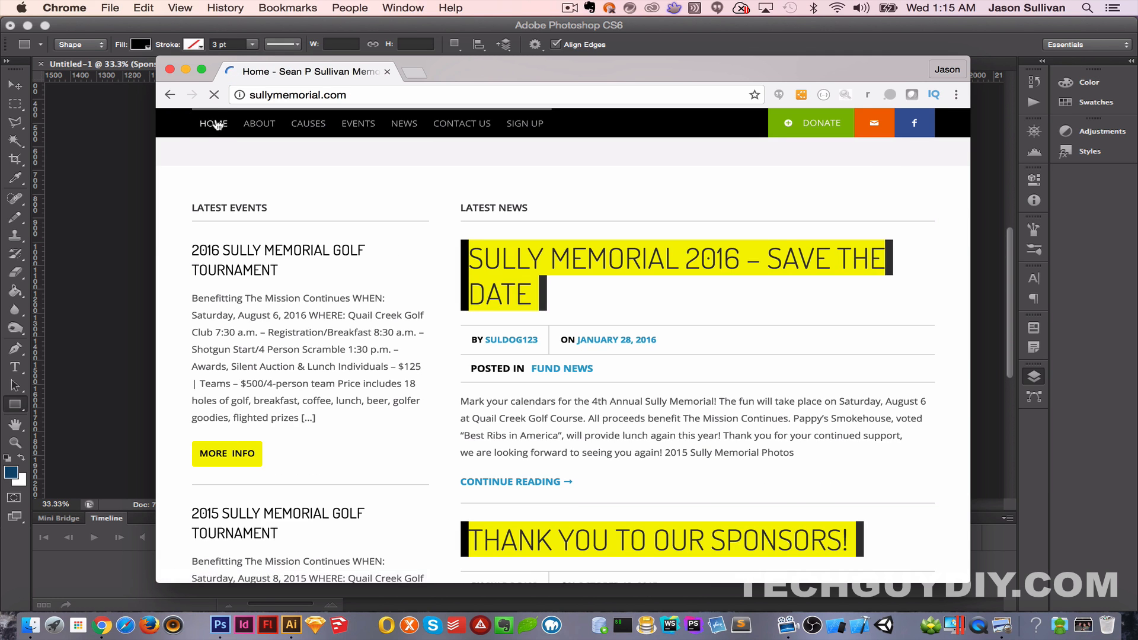
pyautogui.scroll(-12, 485, 231)
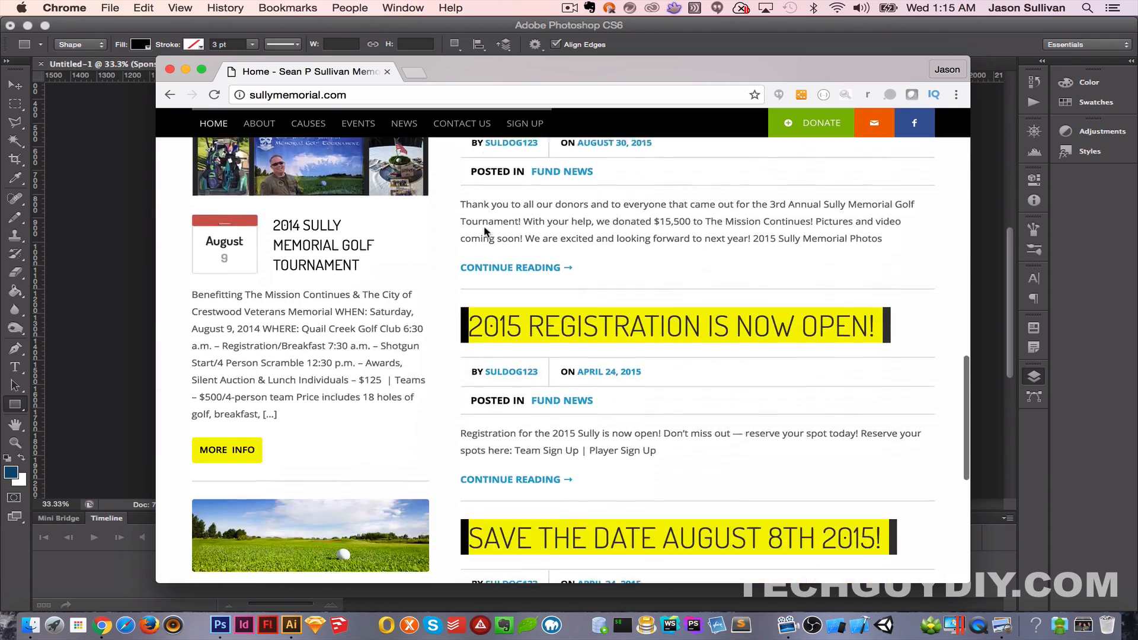
pyautogui.scroll(-5, 485, 231)
pyautogui.scroll(15, 482, 224)
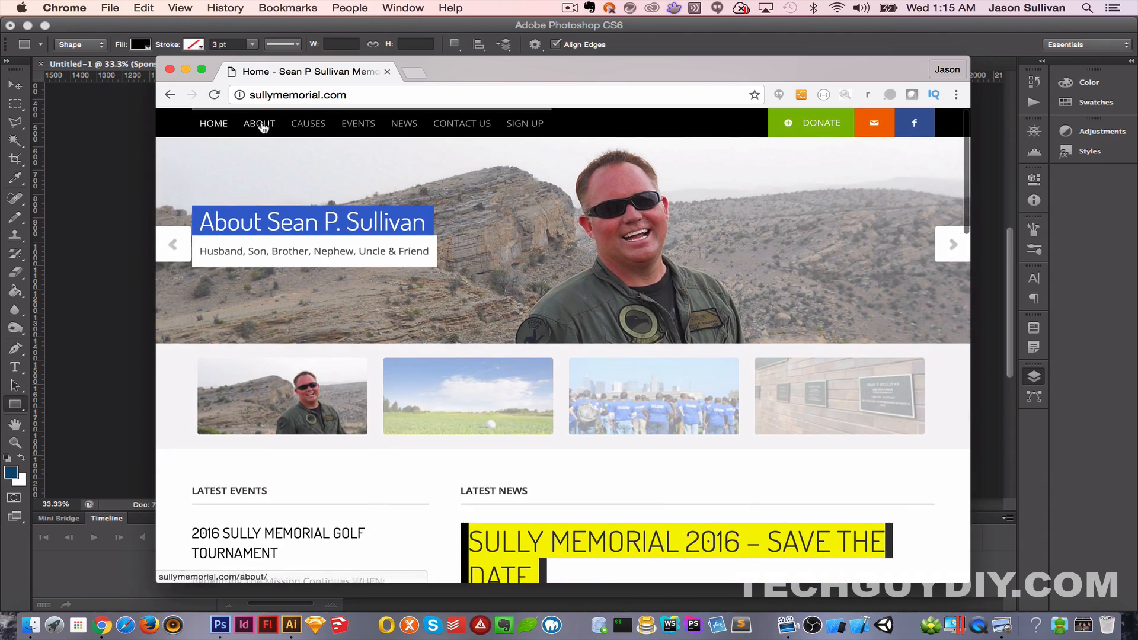
pyautogui.click(136, 203)
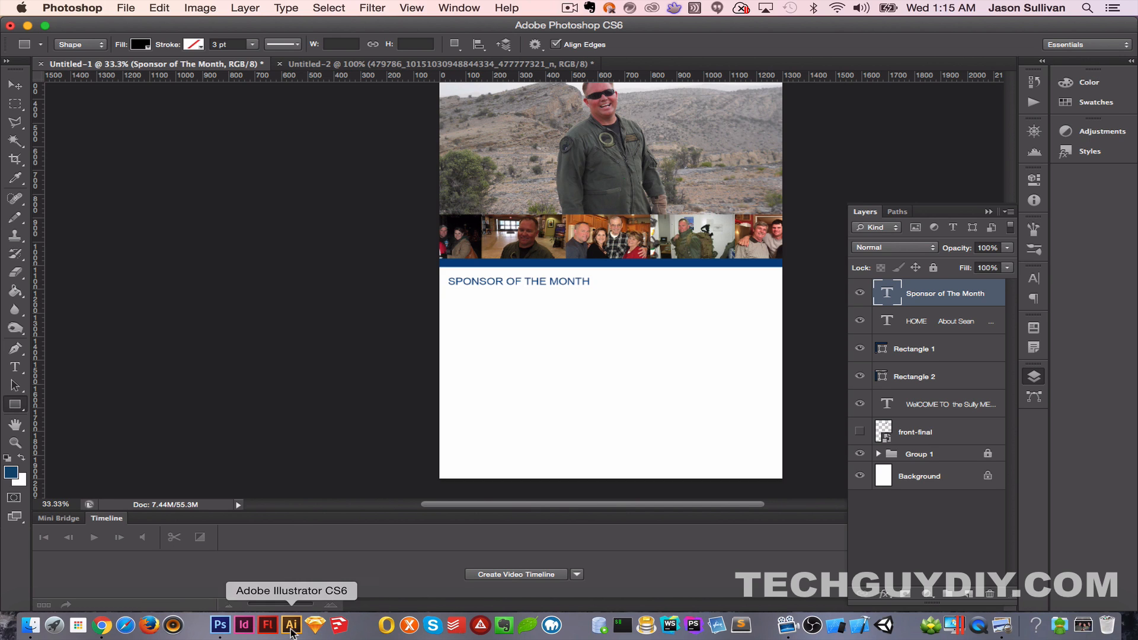
# Step: Switch to Illustrator and open the recent file sponsor-board.ai
pyautogui.click(291, 633)
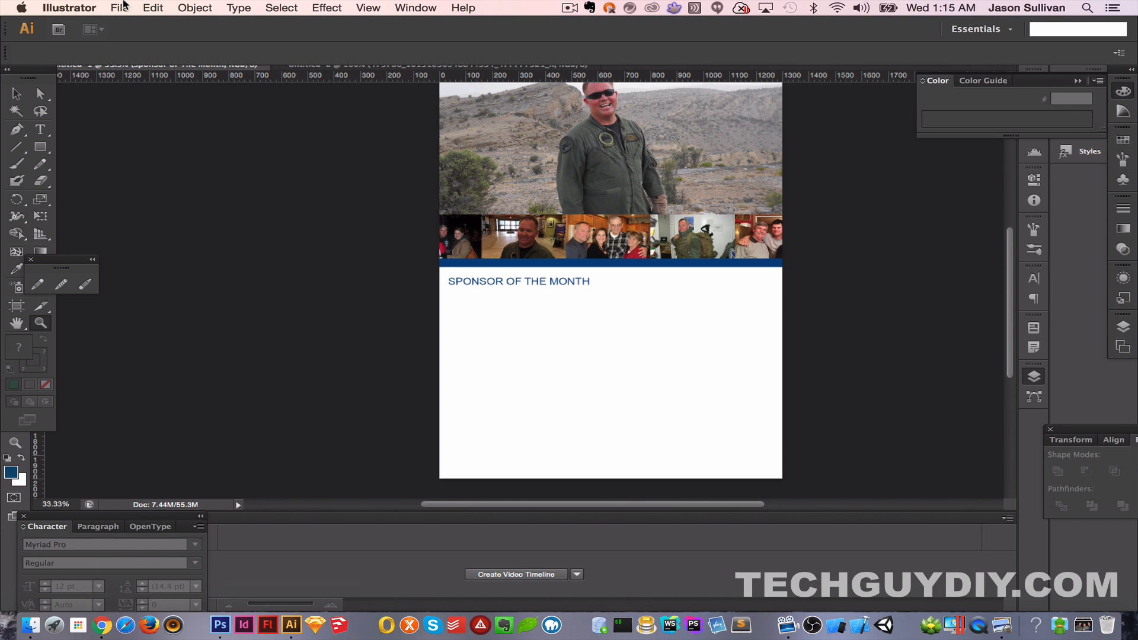
pyautogui.click(125, 7)
pyautogui.moveTo(154, 65)
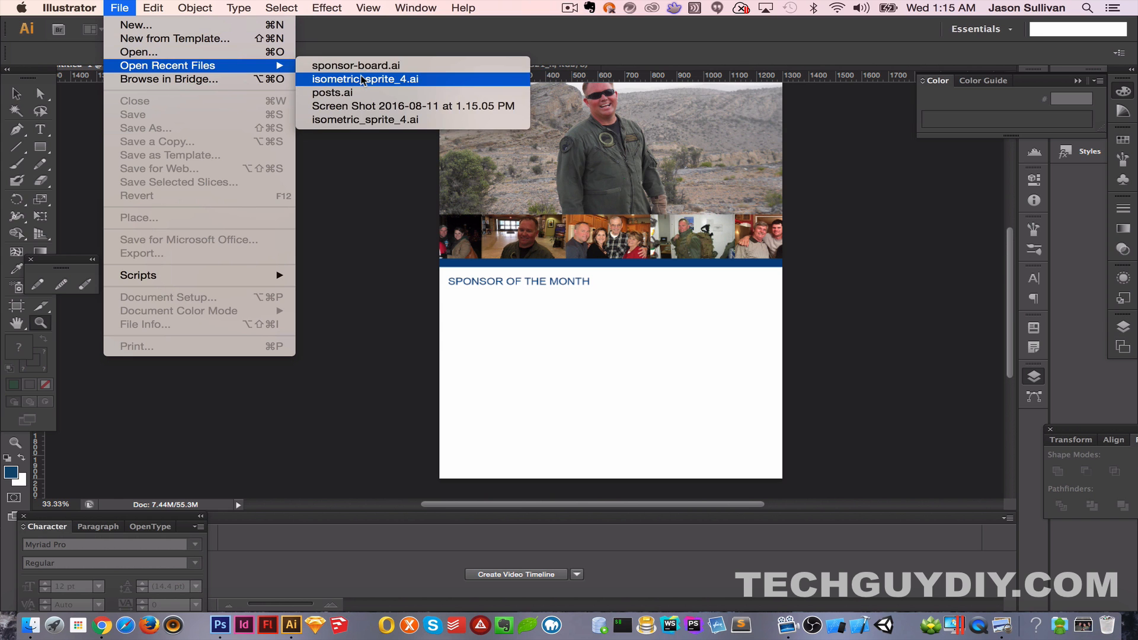
pyautogui.click(361, 68)
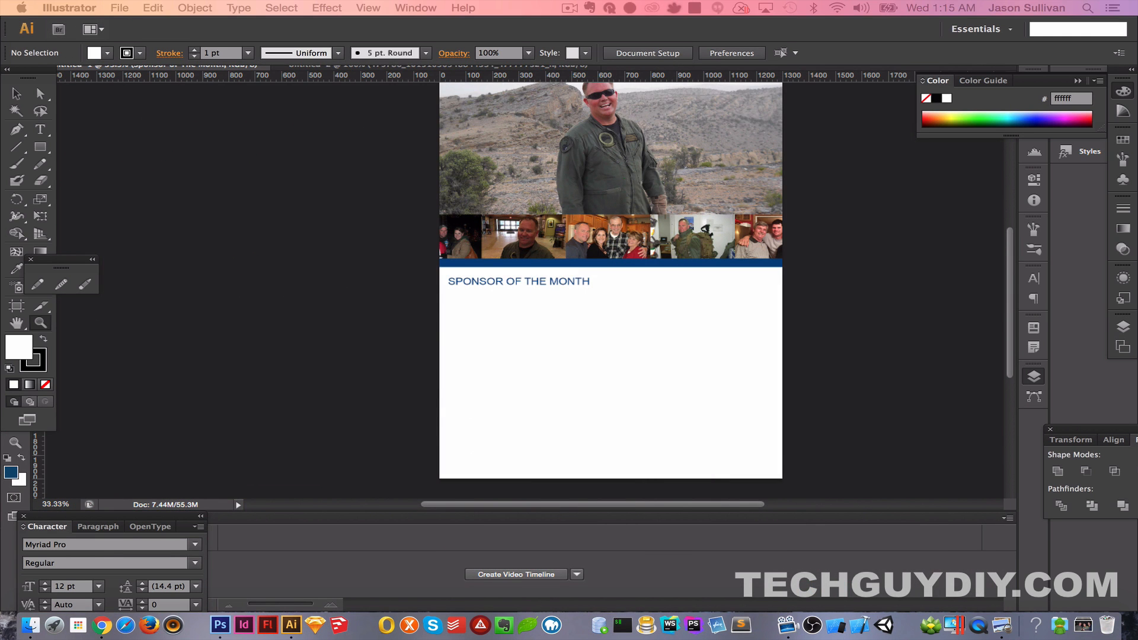
# Step: Copy the Pappy's Smokehouse logo artwork from Illustrator and paste it into the Photoshop mockup as a smart object
pyautogui.press('v')
pyautogui.press('super+a')
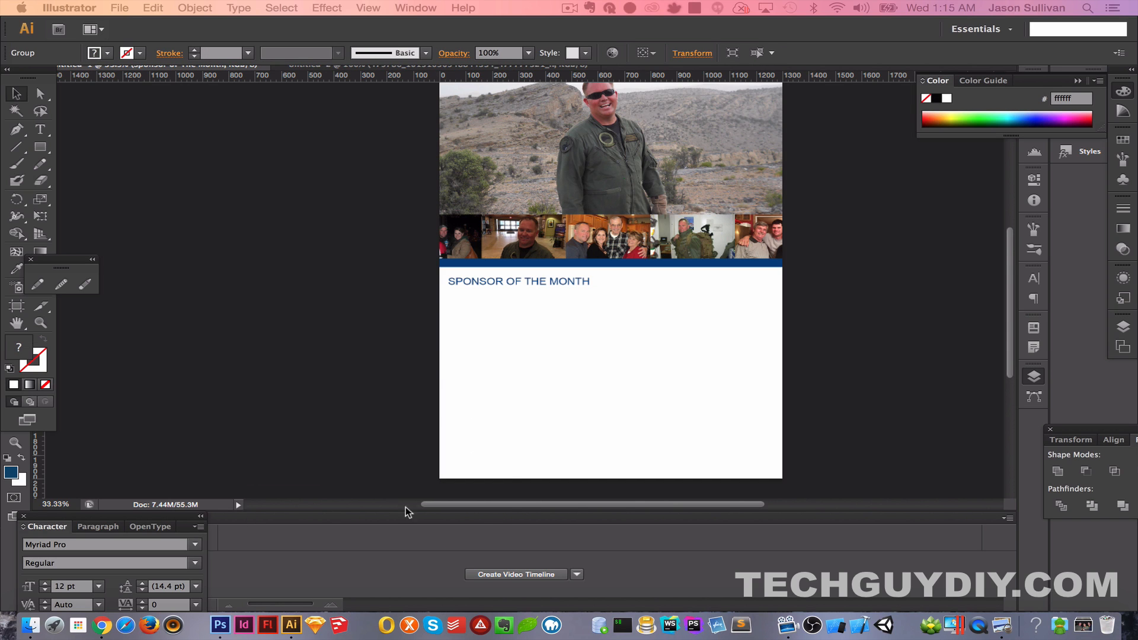
pyautogui.press('super+Tab')
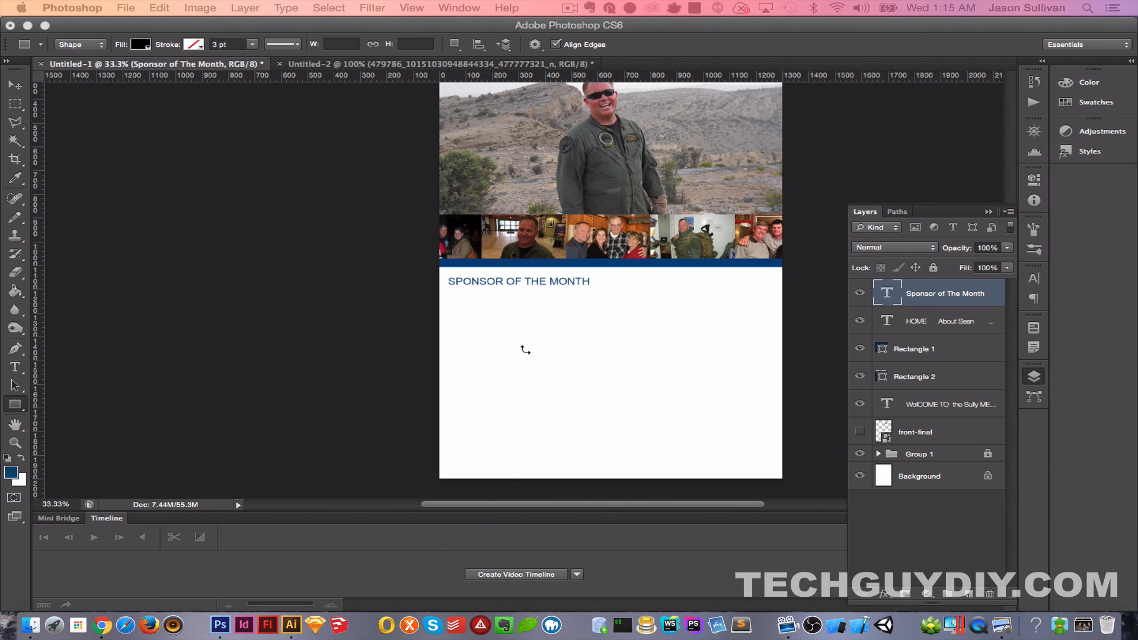
pyautogui.press('super+v')
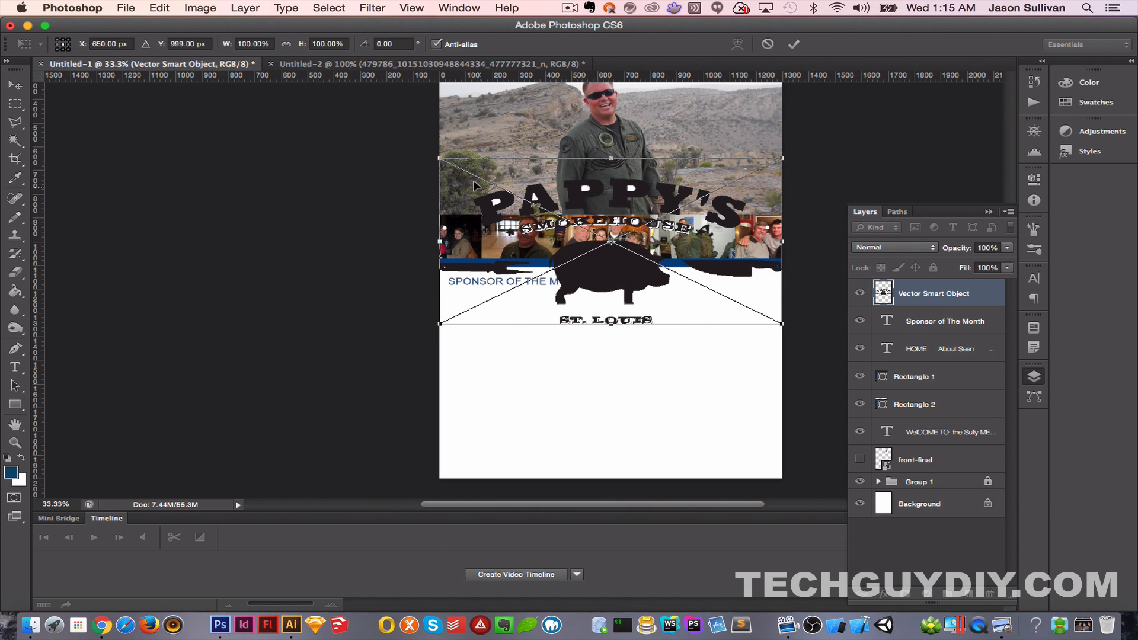
# Step: Scale the pasted Pappy's logo to about 36% and place it directly beneath the Sponsor of the Month heading
pyautogui.moveTo(440, 158); pyautogui.dragTo(652, 271)
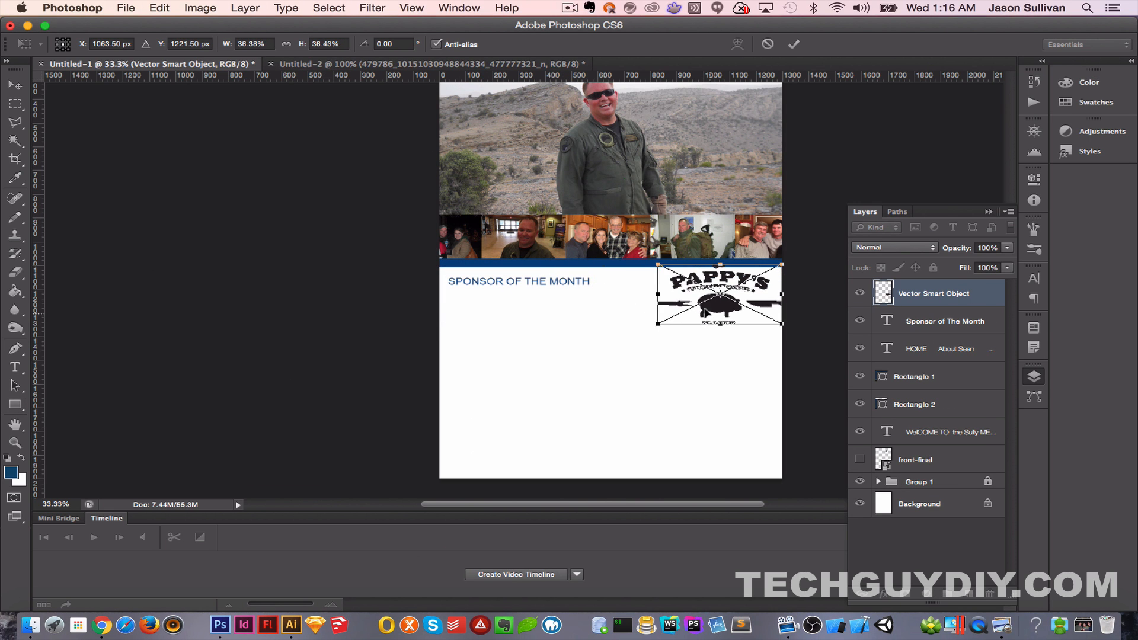
pyautogui.moveTo(708, 310); pyautogui.dragTo(504, 331)
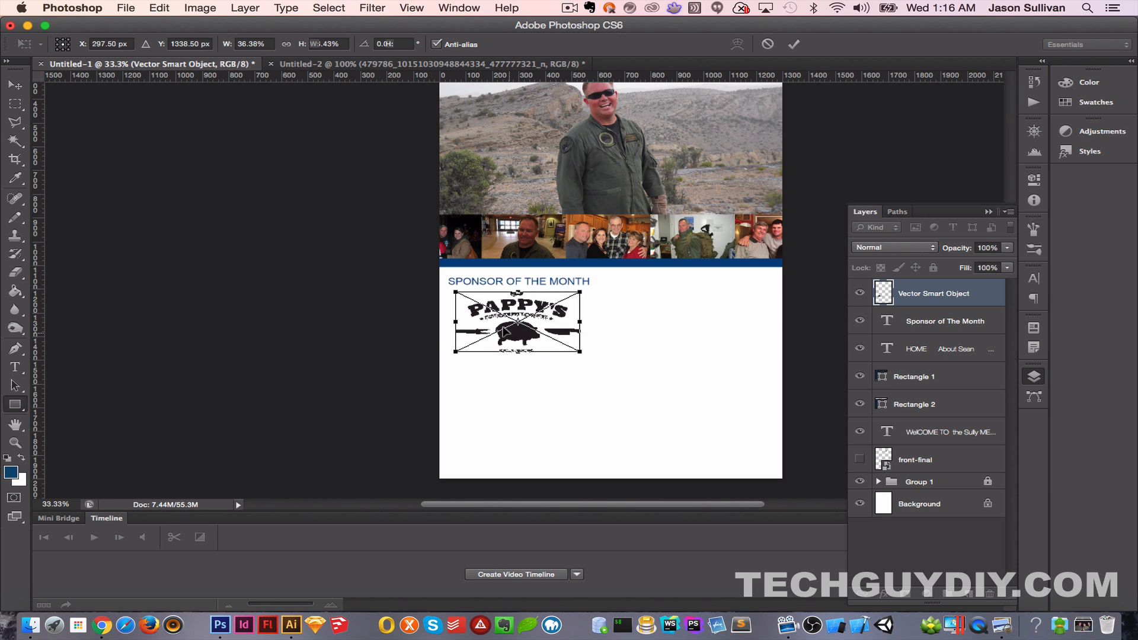
pyautogui.press('Return')
# Step: Add a paragraph text box below the logo reading "THIS IS WHERE THE PAPPYS DESCRIPTION WILL GO"
pyautogui.press('t')
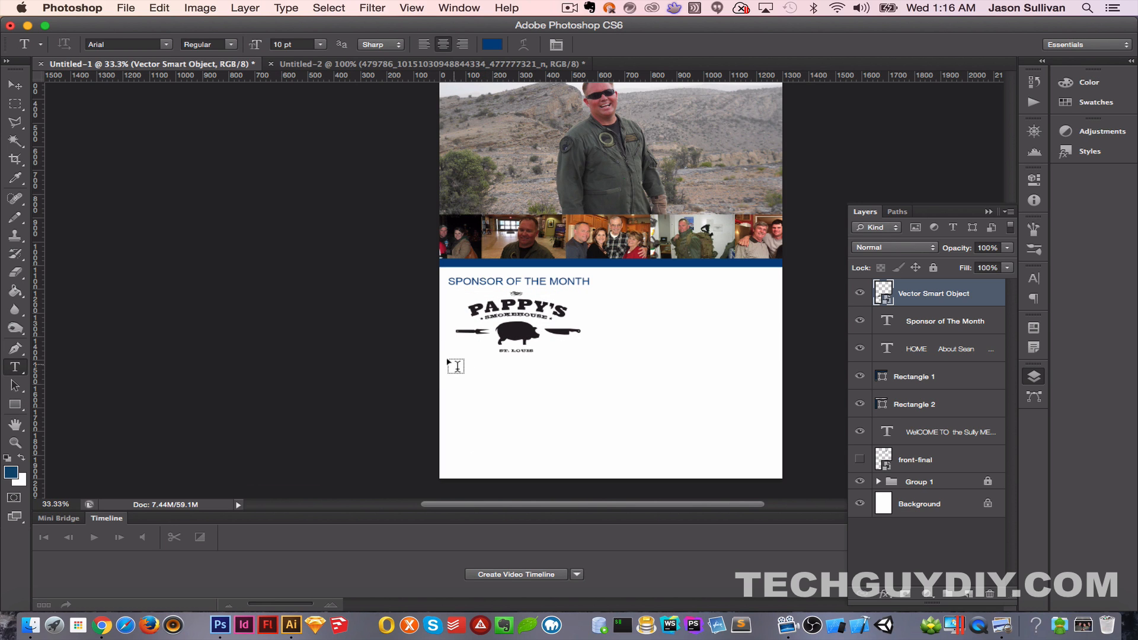
pyautogui.moveTo(448, 361); pyautogui.dragTo(591, 394)
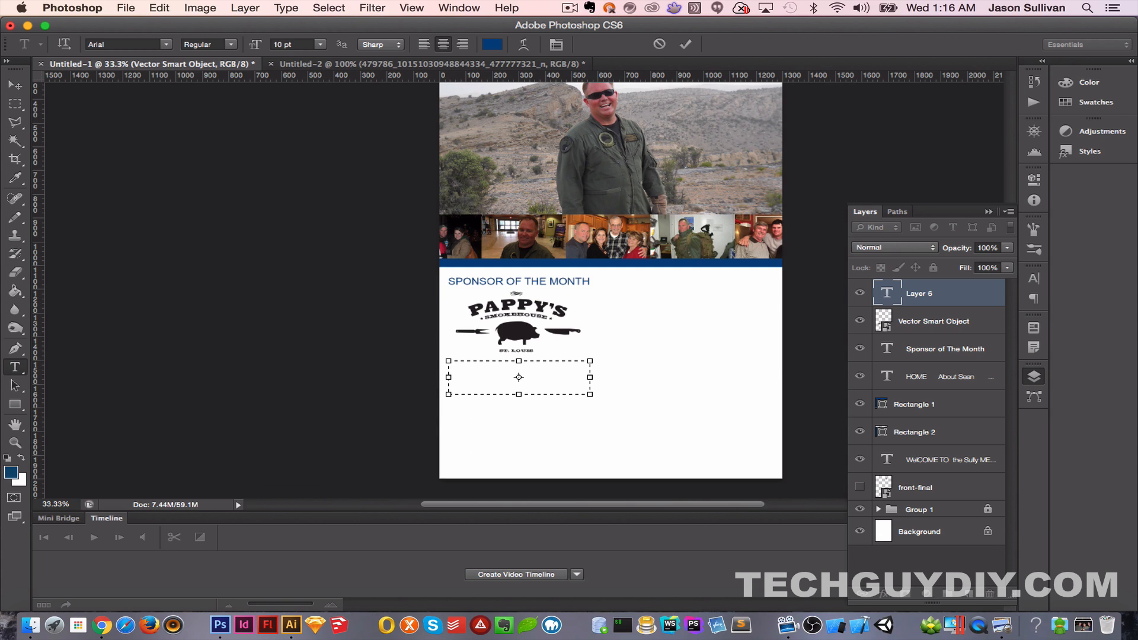
pyautogui.press('super+Tab')
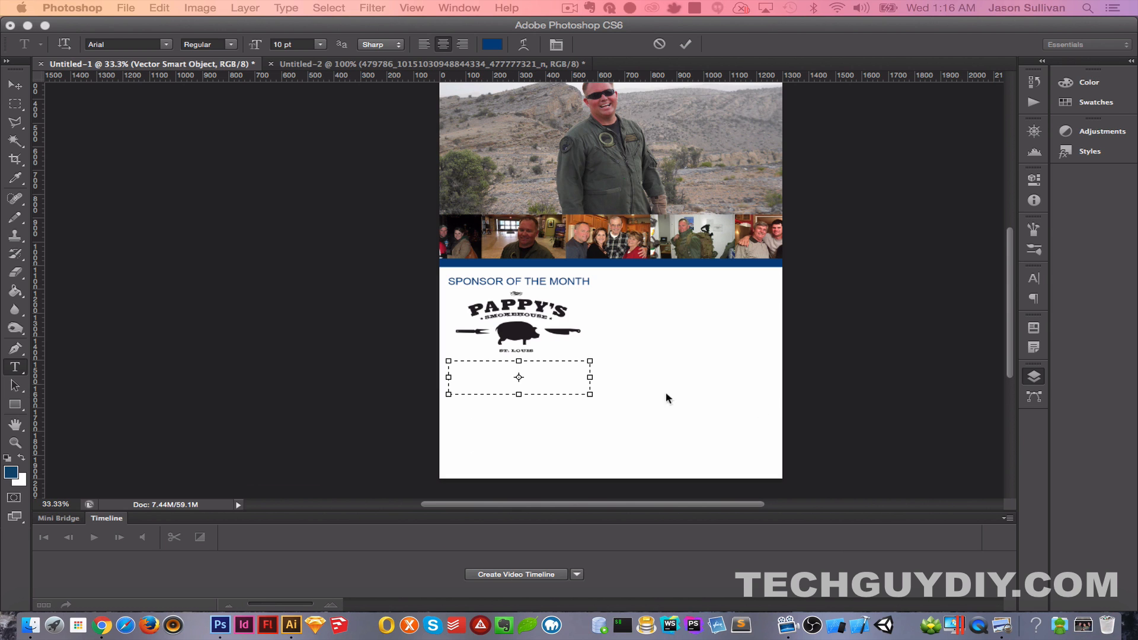
pyautogui.click(493, 372)
pyautogui.write('THIS IS THE')
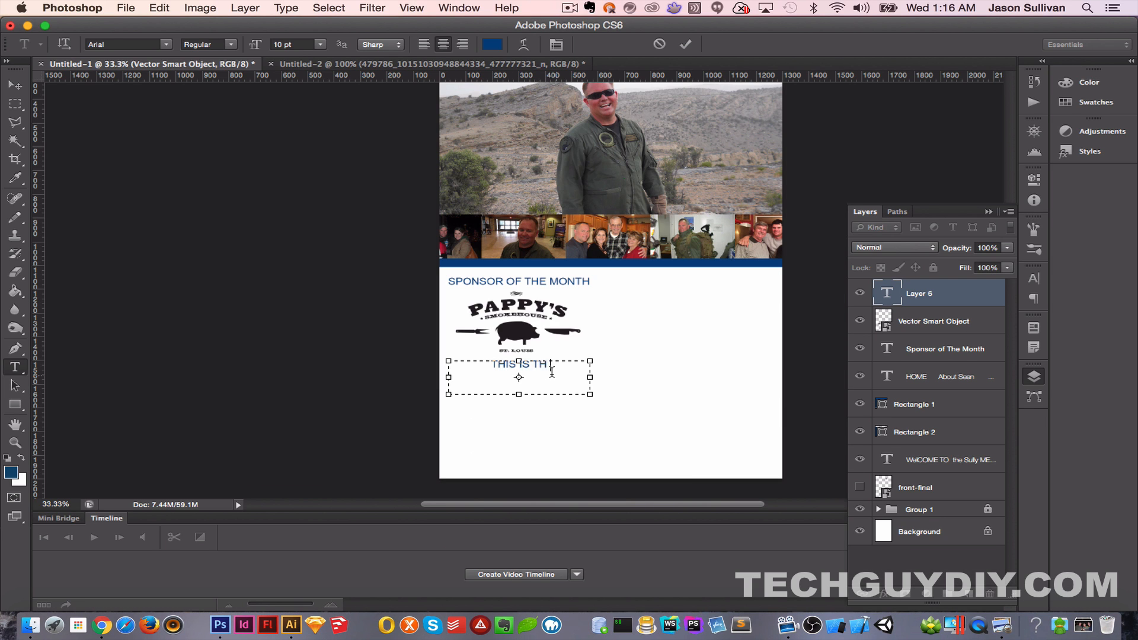
pyautogui.press('BackSpace')
pyautogui.press('BackSpace')
pyautogui.press('BackSpace')
pyautogui.press('BackSpace')
pyautogui.write('WHERE THE PAPPYS D')
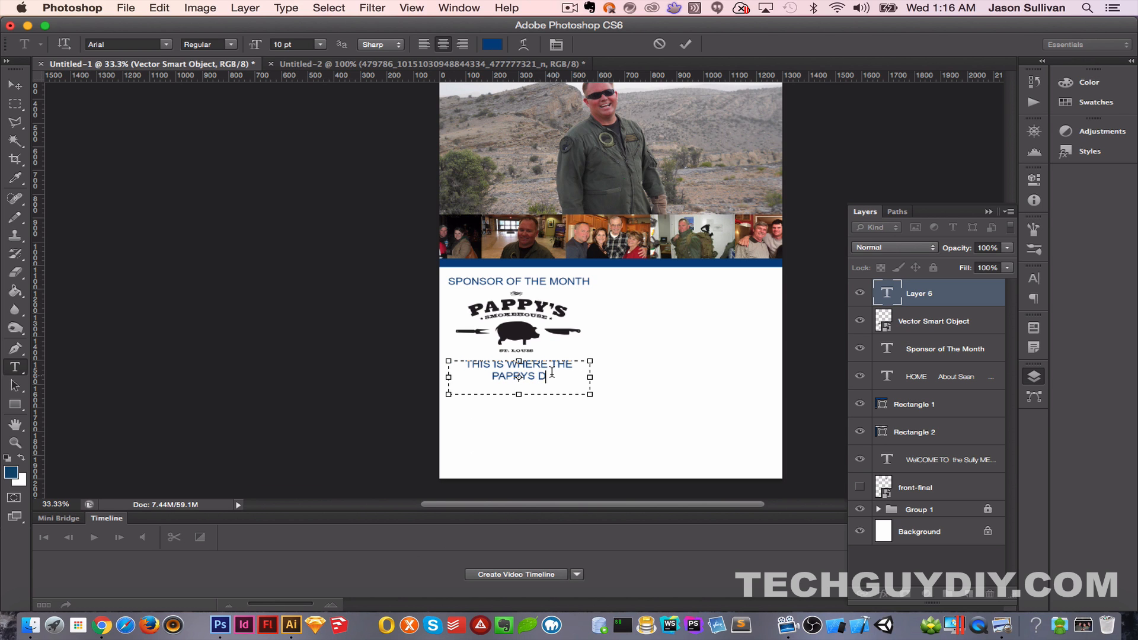
pyautogui.write('ESCRIPTION WILL GO')
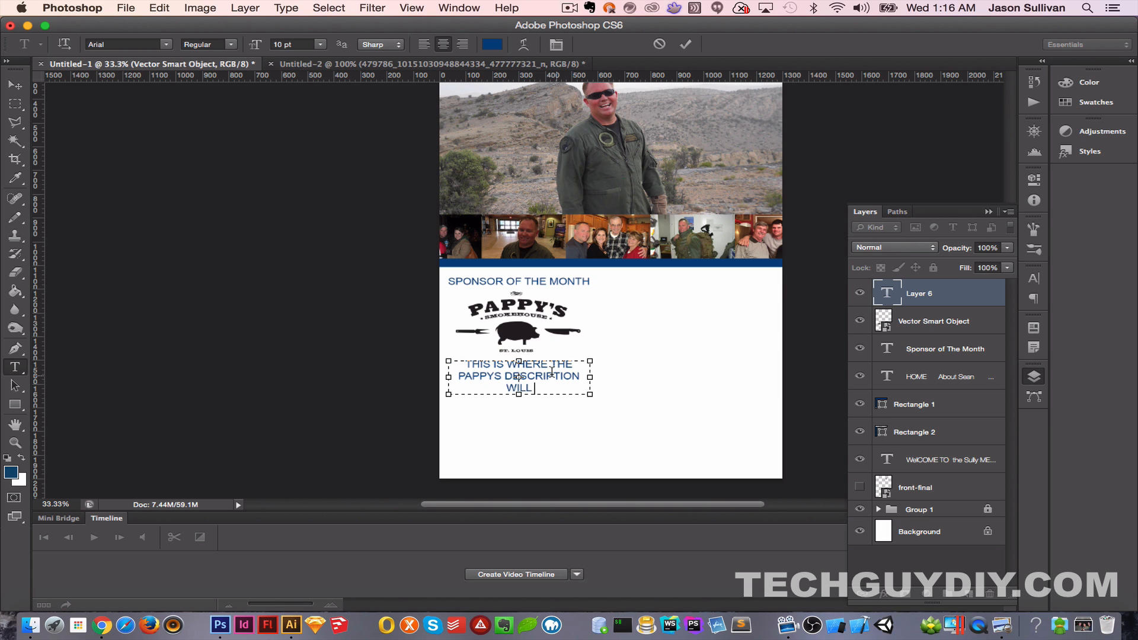
# Step: Set the font size of the whole sponsor description to 9 pt
pyautogui.press('super+a')
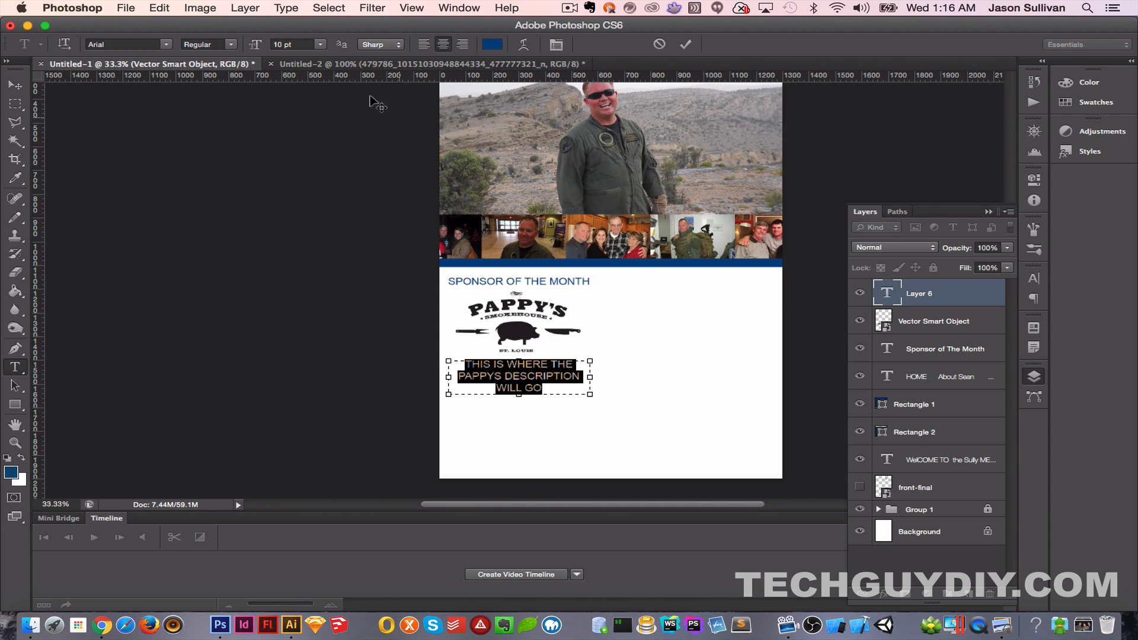
pyautogui.click(277, 44)
pyautogui.press('Up')
pyautogui.press('Down')
pyautogui.press('Down')
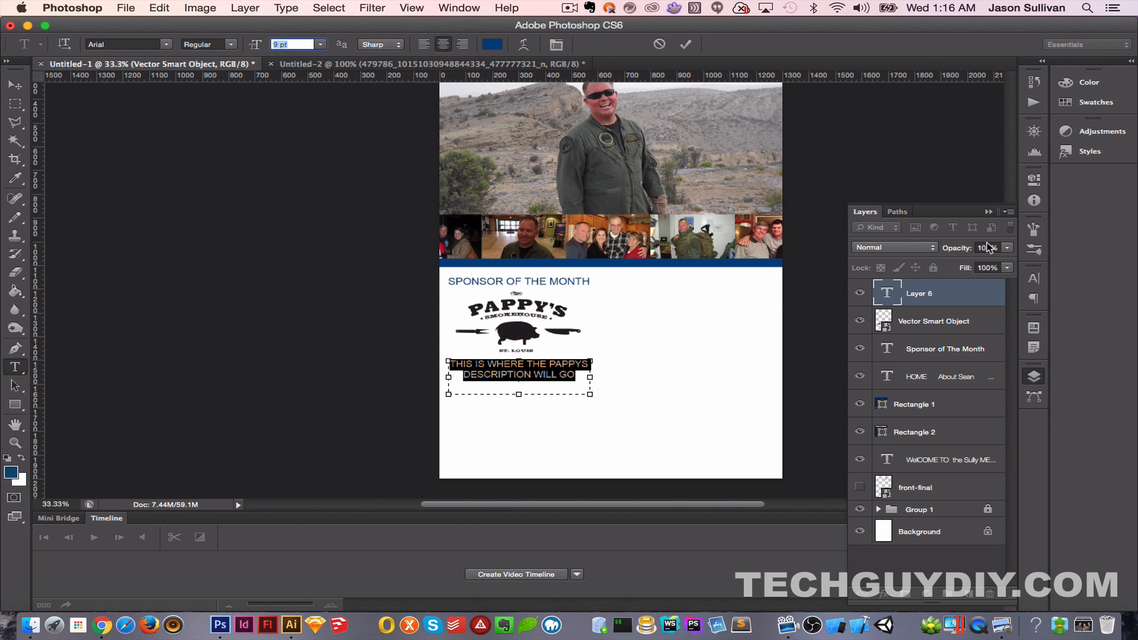
# Step: Turn off All Caps for the sponsor description, leaving Small Caps off as well
pyautogui.click(1034, 278)
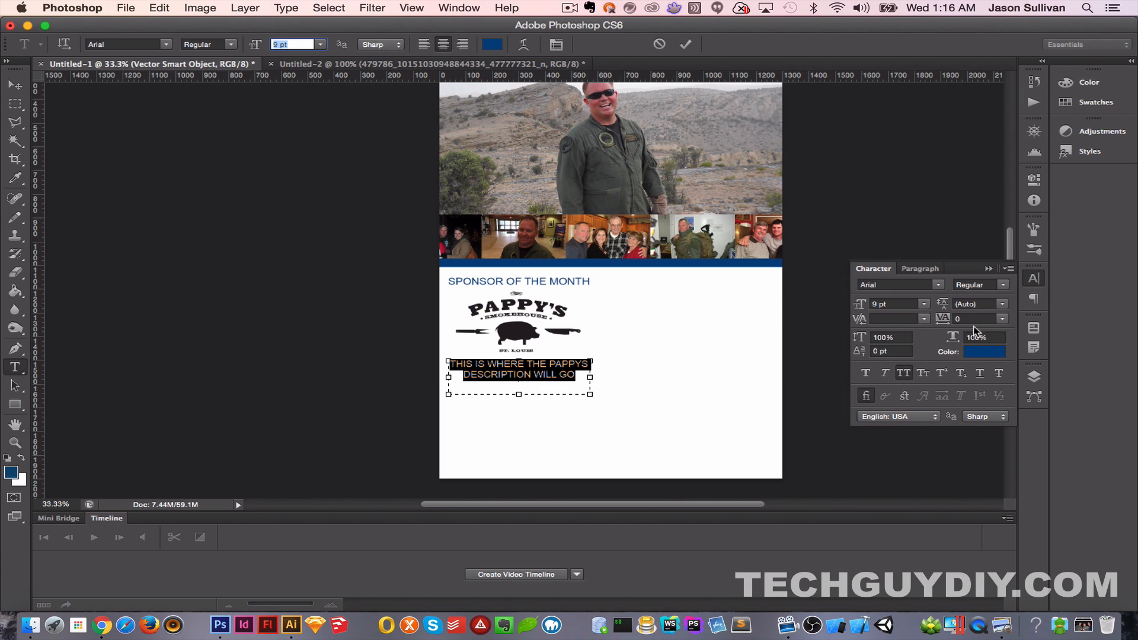
pyautogui.click(917, 377)
pyautogui.click(898, 375)
pyautogui.click(926, 376)
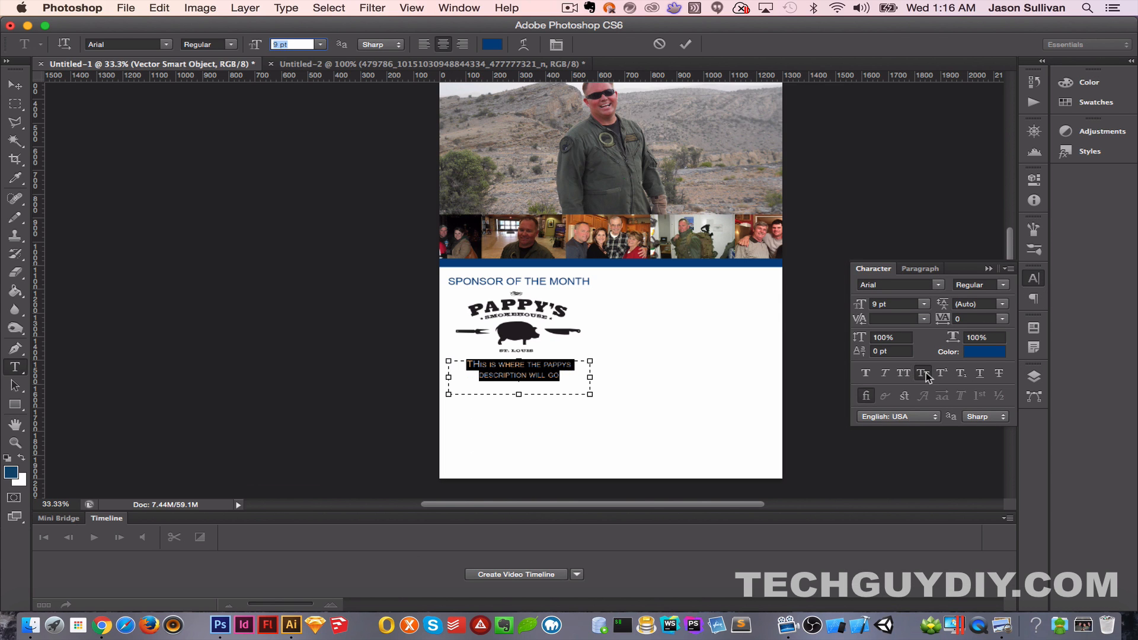
pyautogui.click(929, 373)
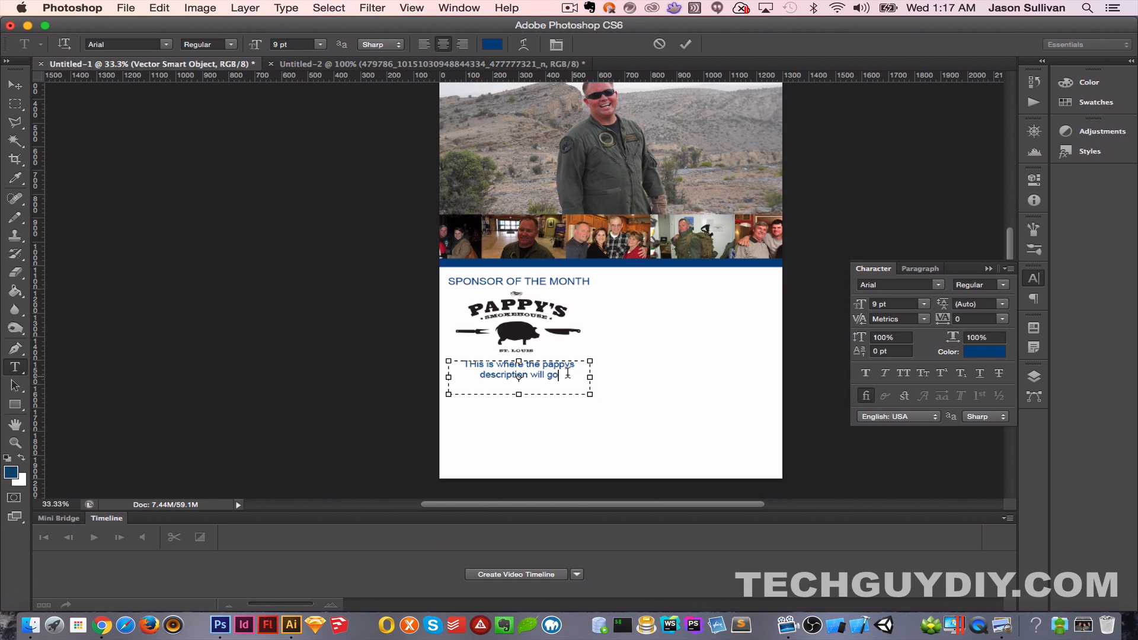
# Step: Left-align the sponsor description and end it with "...." after "go"
pyautogui.click(424, 44)
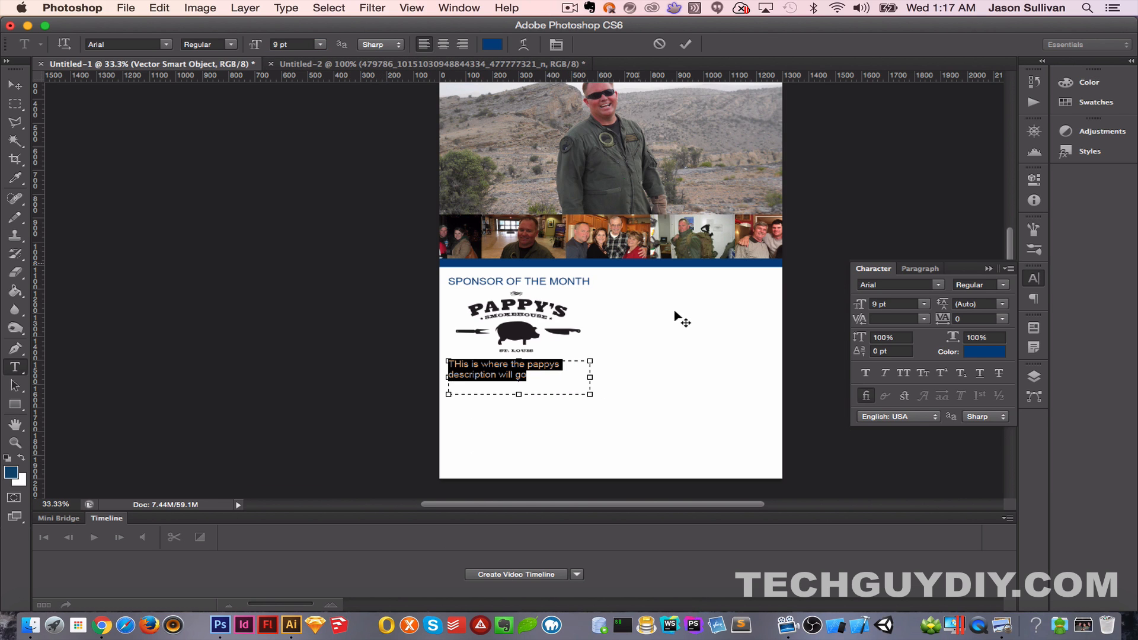
pyautogui.click(559, 385)
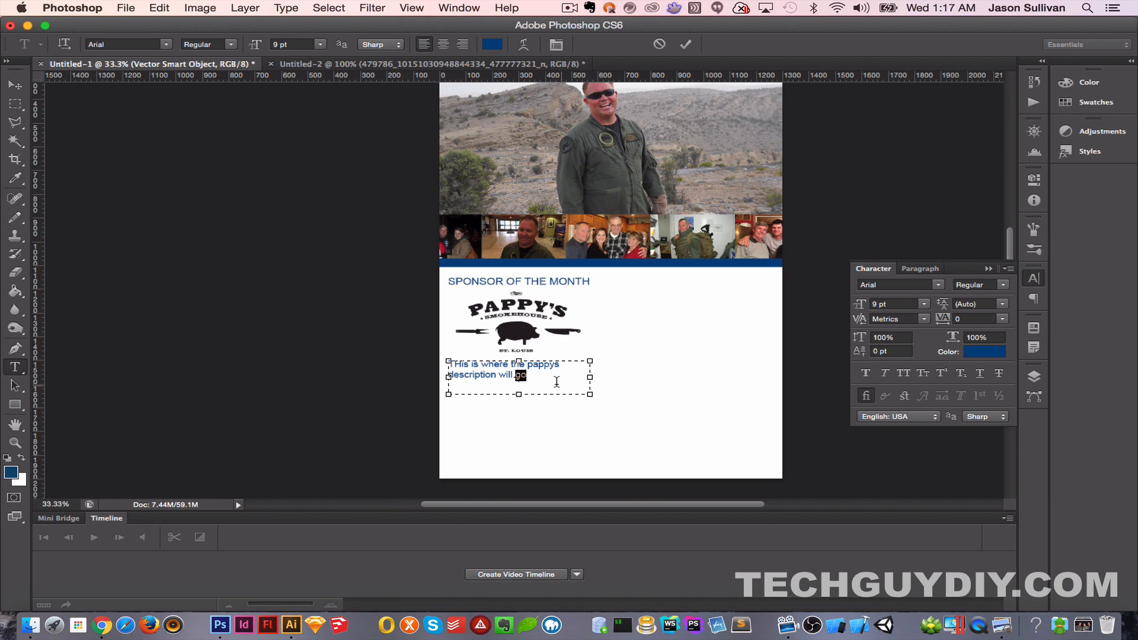
pyautogui.press('super+Return')
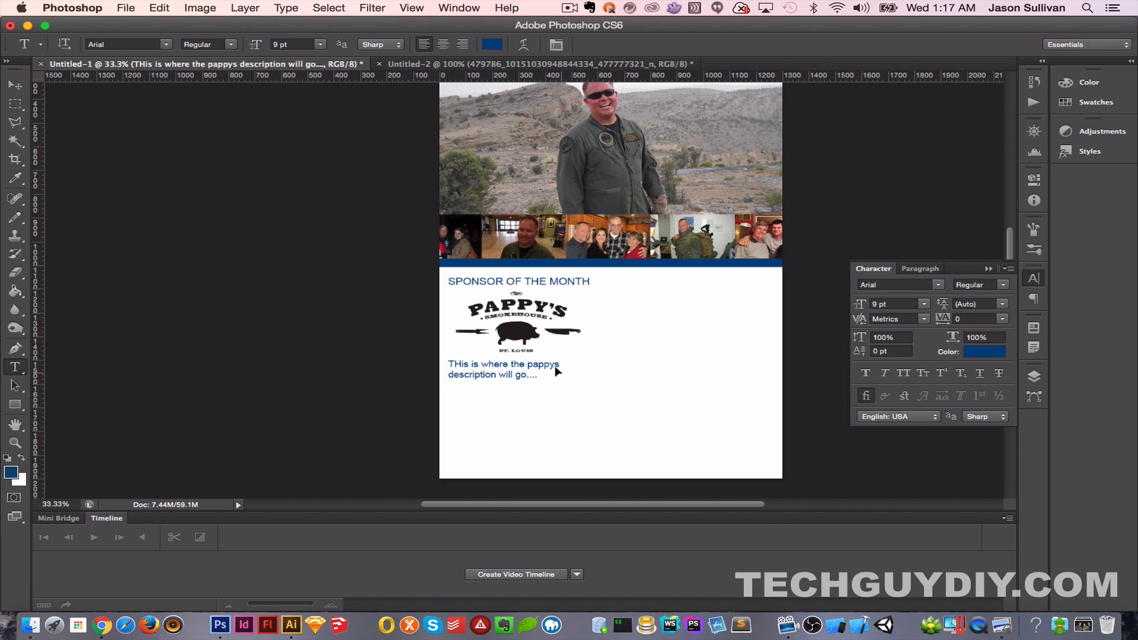
# Step: Recolor the sponsor description text black (000000)
pyautogui.click(507, 371)
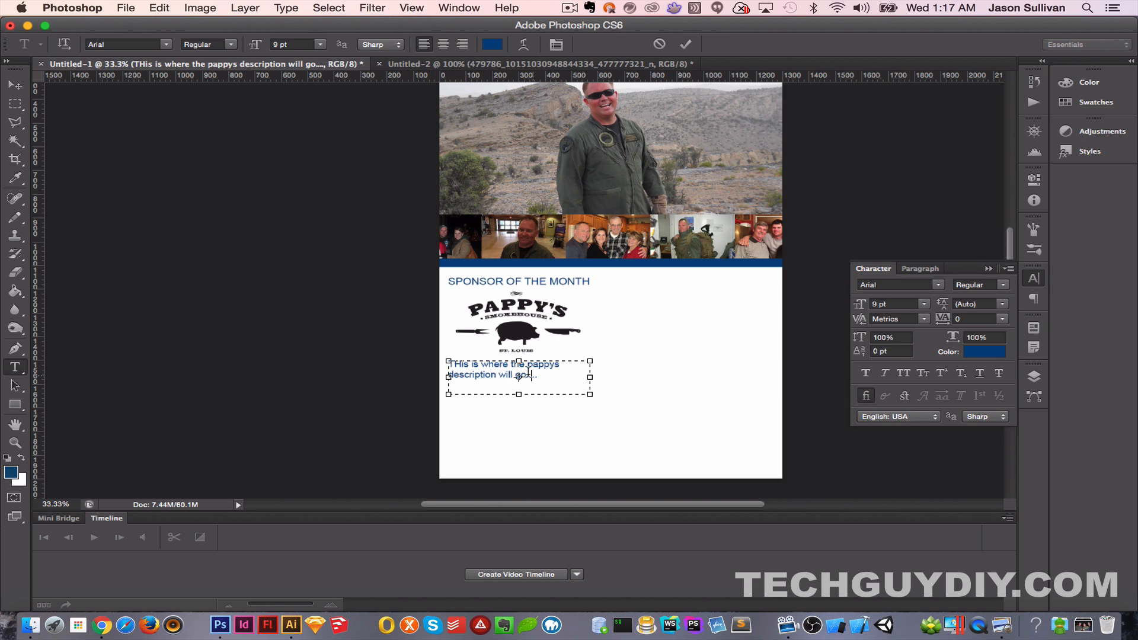
pyautogui.moveTo(539, 374); pyautogui.dragTo(436, 359)
pyautogui.click(559, 372)
pyautogui.moveTo(558, 371); pyautogui.dragTo(399, 356)
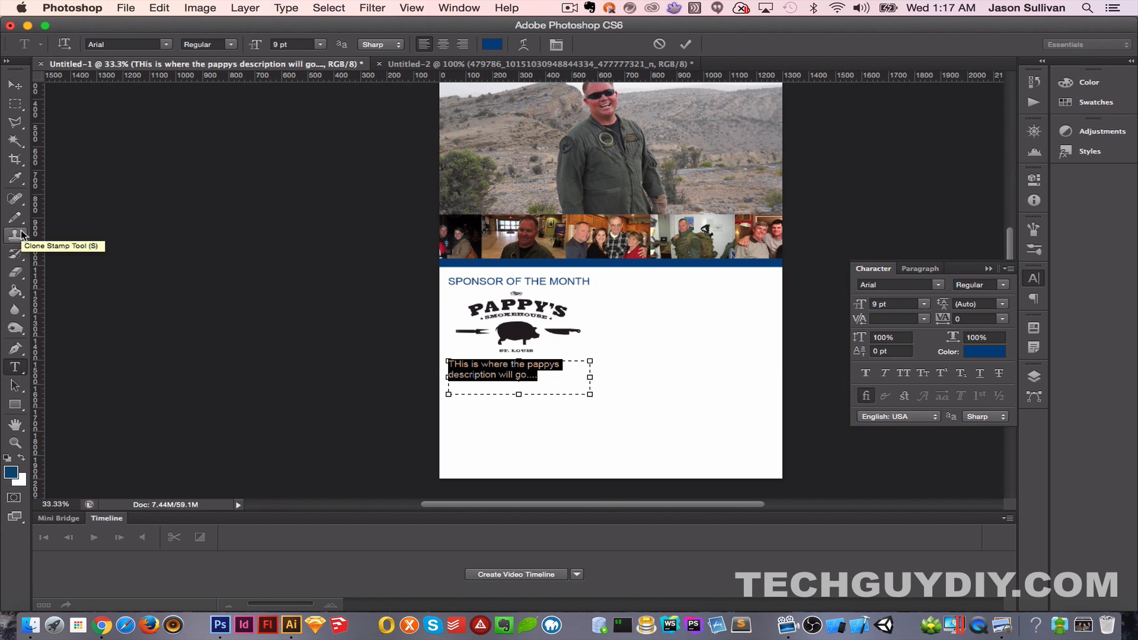
pyautogui.click(11, 473)
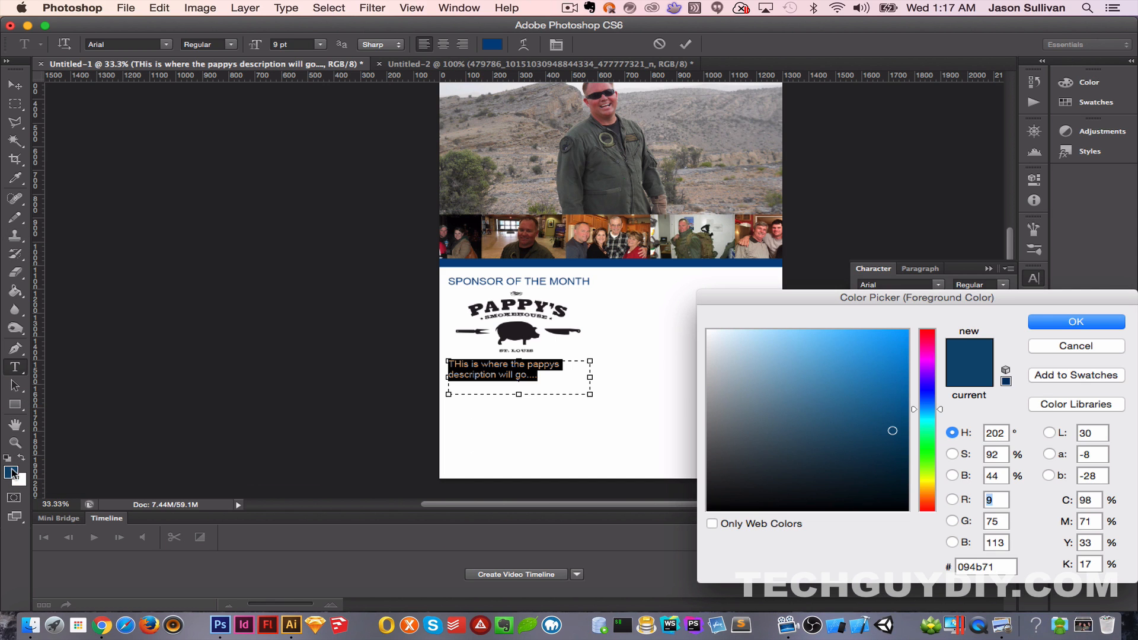
pyautogui.click(1067, 323)
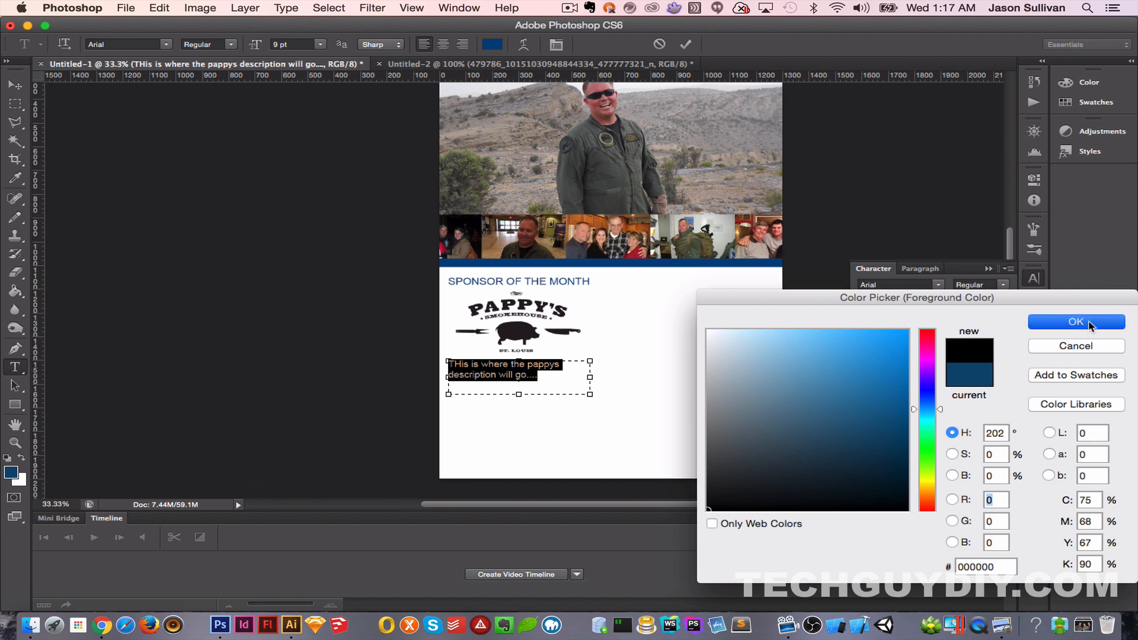
pyautogui.press('super+Return')
pyautogui.press('v')
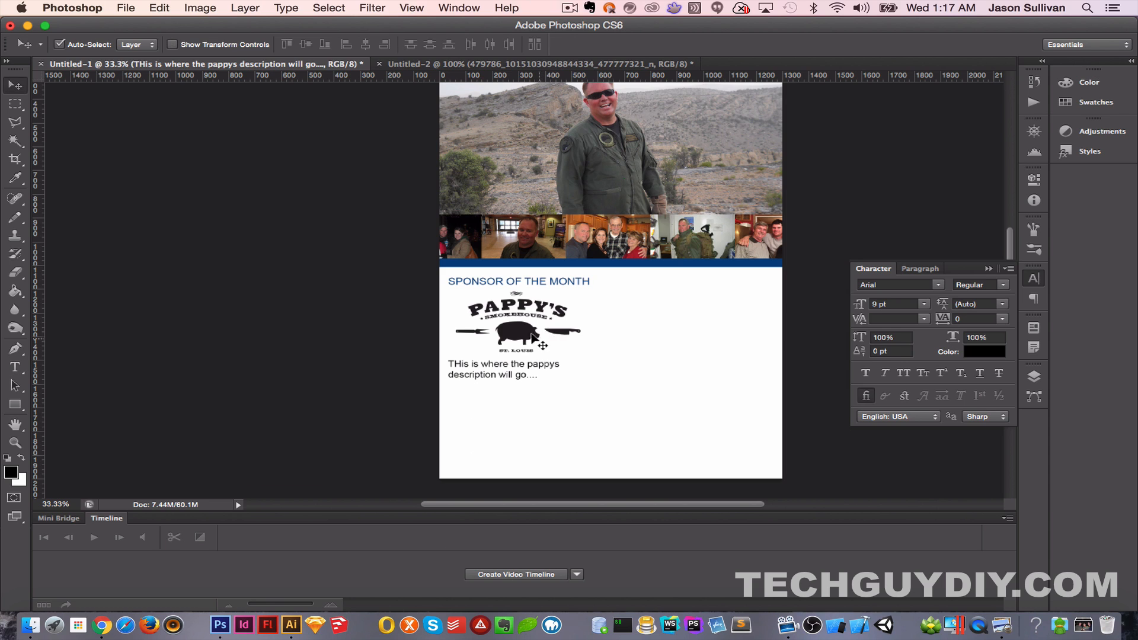
# Step: Nudge the Sponsor of the Month heading and the Pappy's logo to the right, away from the page edge
pyautogui.click(556, 282)
pyautogui.hotkey('shift', 'Right')
pyautogui.hotkey('shift', 'Right')
pyautogui.hotkey('shift', 'Right')
pyautogui.hotkey('shift', 'Right')
pyautogui.hotkey('shift', 'Right')
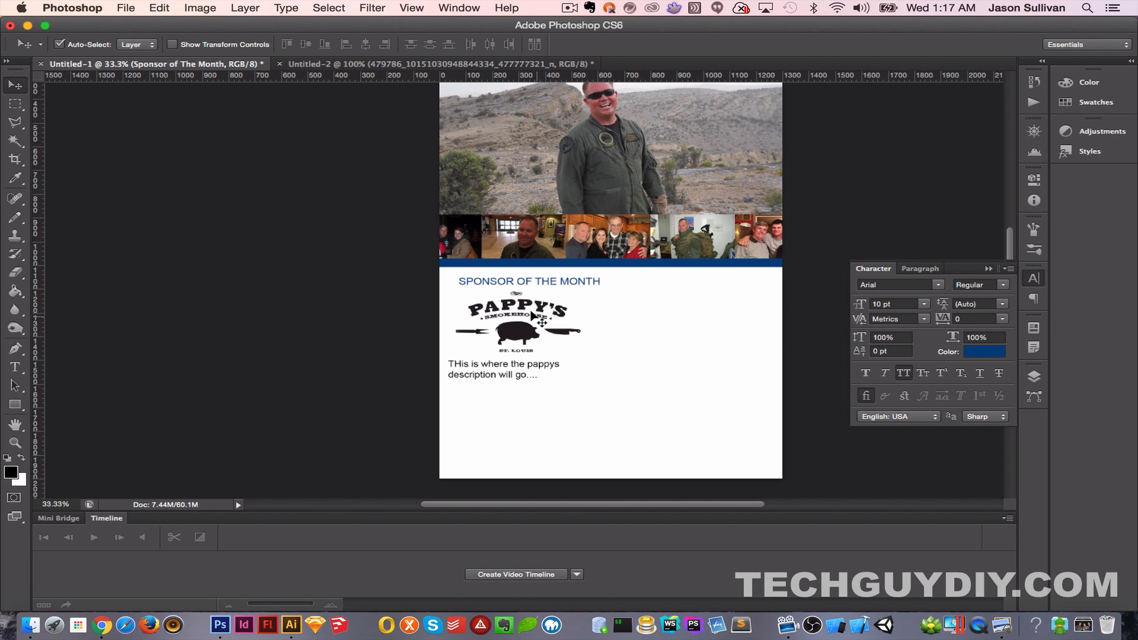
pyautogui.click(520, 323)
pyautogui.hotkey('shift', 'Right')
pyautogui.hotkey('shift', 'Right')
pyautogui.hotkey('shift', 'Right')
pyautogui.hotkey('shift', 'Right')
pyautogui.hotkey('shift', 'Right')
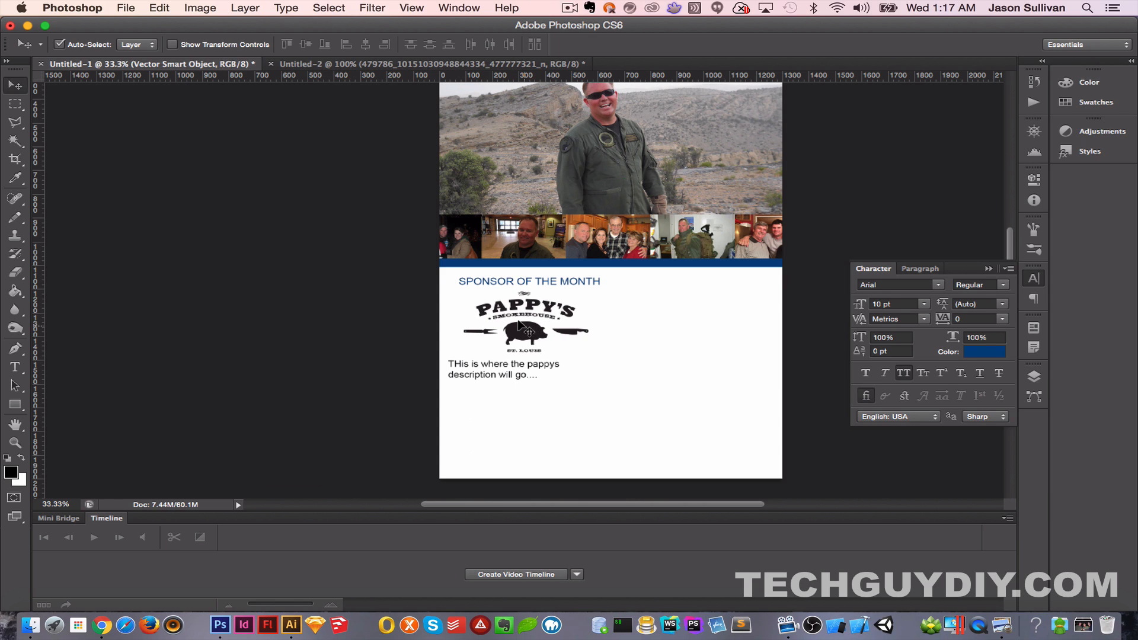
# Step: Nudge the sponsor description to the right so it sits beneath the shifted Pappy's logo
pyautogui.click(511, 364)
pyautogui.hotkey('shift', 'Right')
pyautogui.hotkey('shift', 'Right')
pyautogui.hotkey('shift', 'Right')
pyautogui.hotkey('shift', 'Right')
pyautogui.hotkey('shift', 'Right')
pyautogui.hotkey('shift', 'Right')
pyautogui.hotkey('shift', 'Right')
pyautogui.hotkey('shift', 'Right')
pyautogui.hotkey('shift', 'Right')
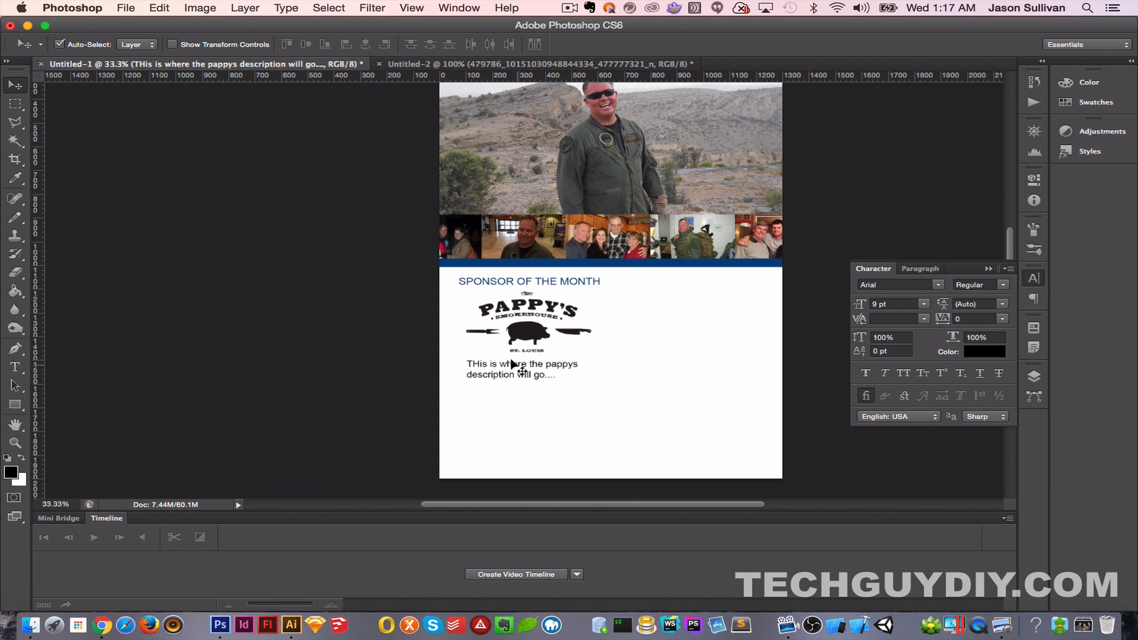
pyautogui.hotkey('shift', 'Right')
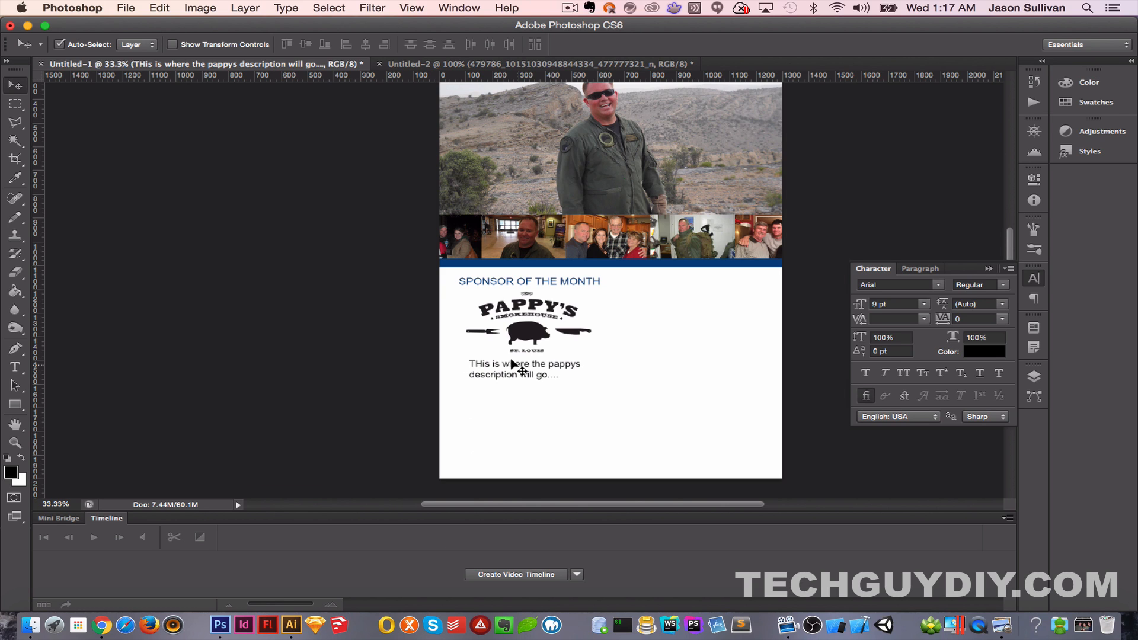
# Step: Draw a large black placeholder rectangle beside the sponsor block, just below the blue divider and inside the right page margin
pyautogui.click(14, 404)
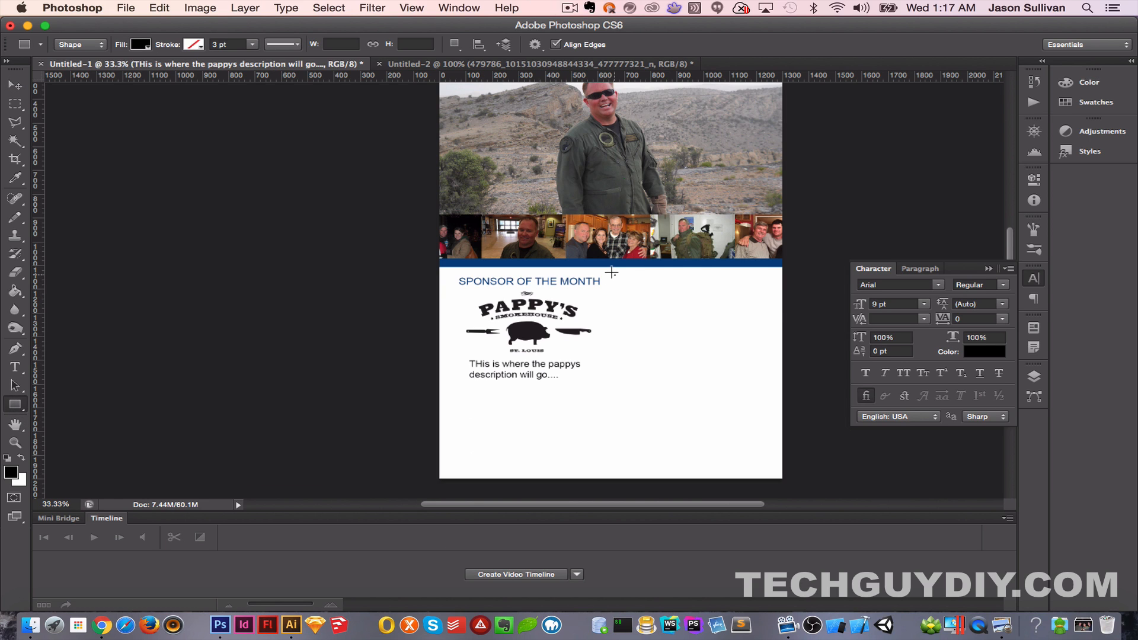
pyautogui.moveTo(614, 274); pyautogui.dragTo(774, 378)
pyautogui.press('v')
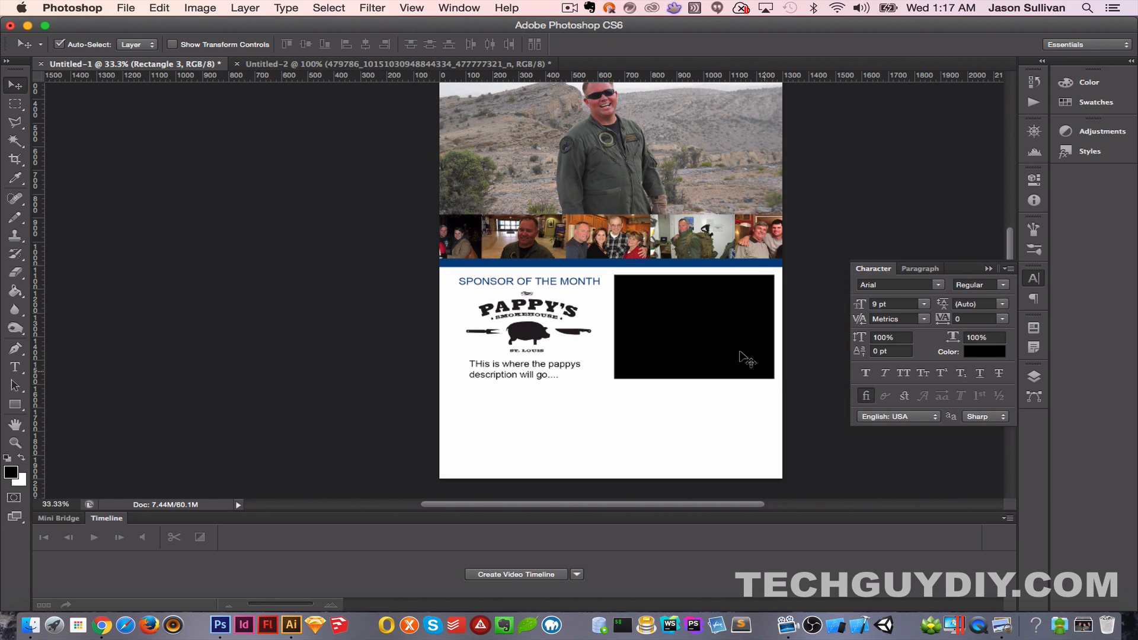
pyautogui.hotkey('shift', 'Up')
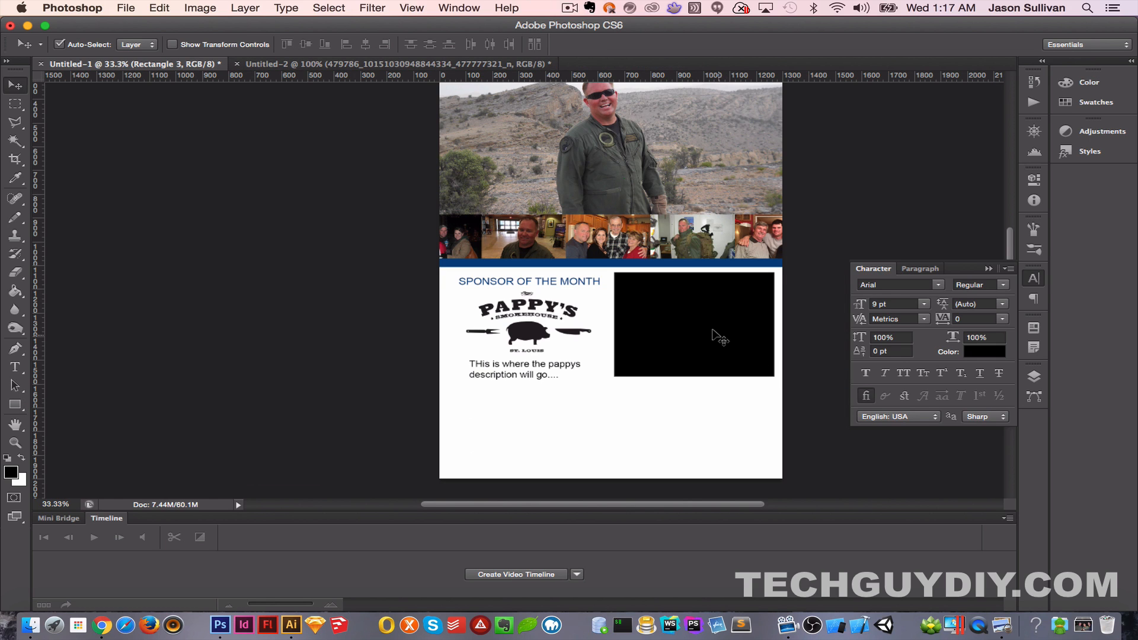
pyautogui.hotkey('shift', 'Down')
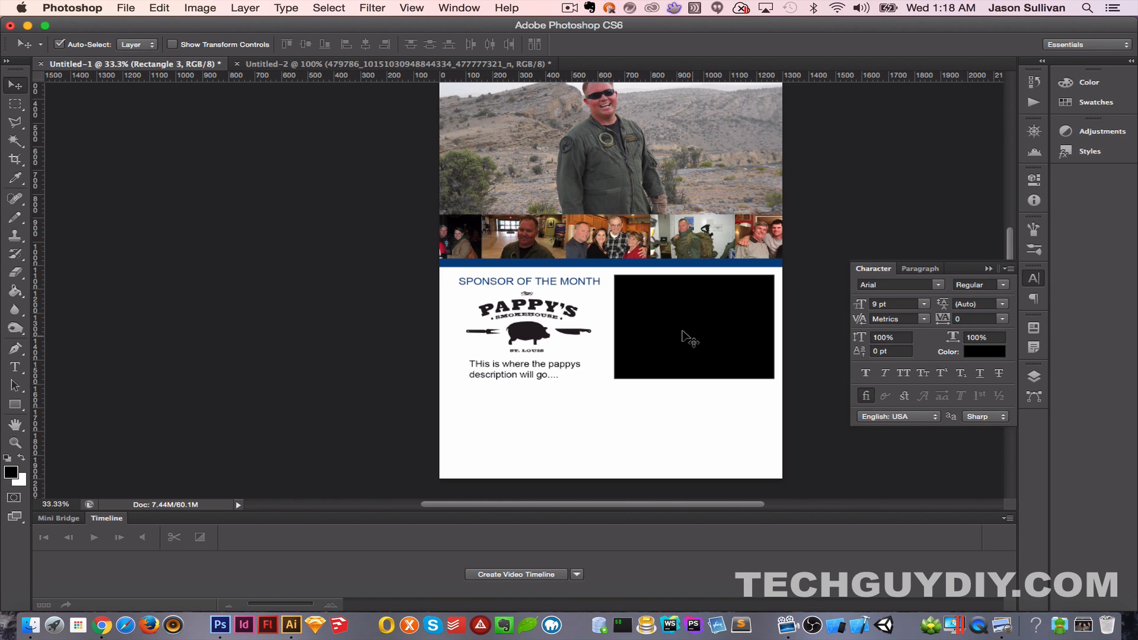
# Step: Look over the mockup from navigation bar to sponsor section and switch to Chrome
pyautogui.scroll(5, 181, 424)
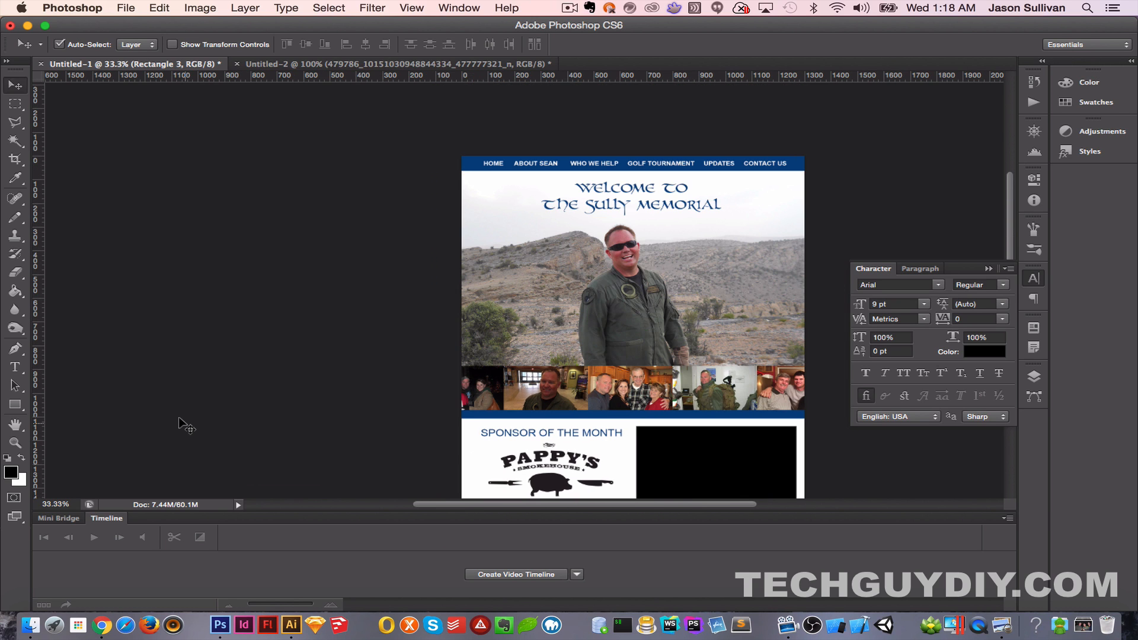
pyautogui.scroll(-2, 181, 424)
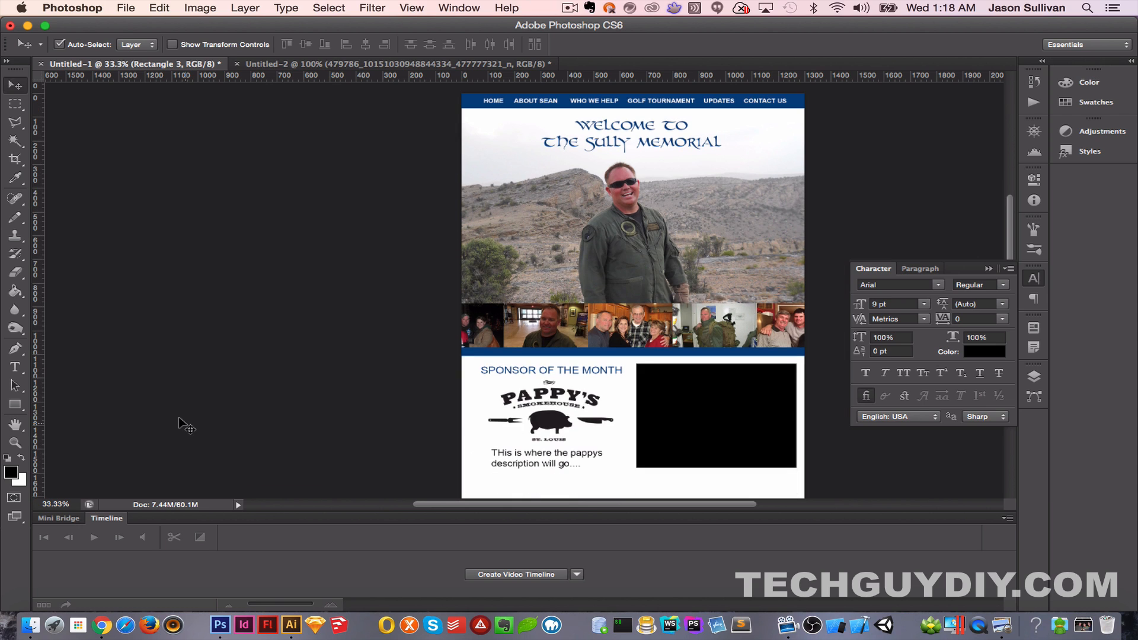
pyautogui.click(101, 625)
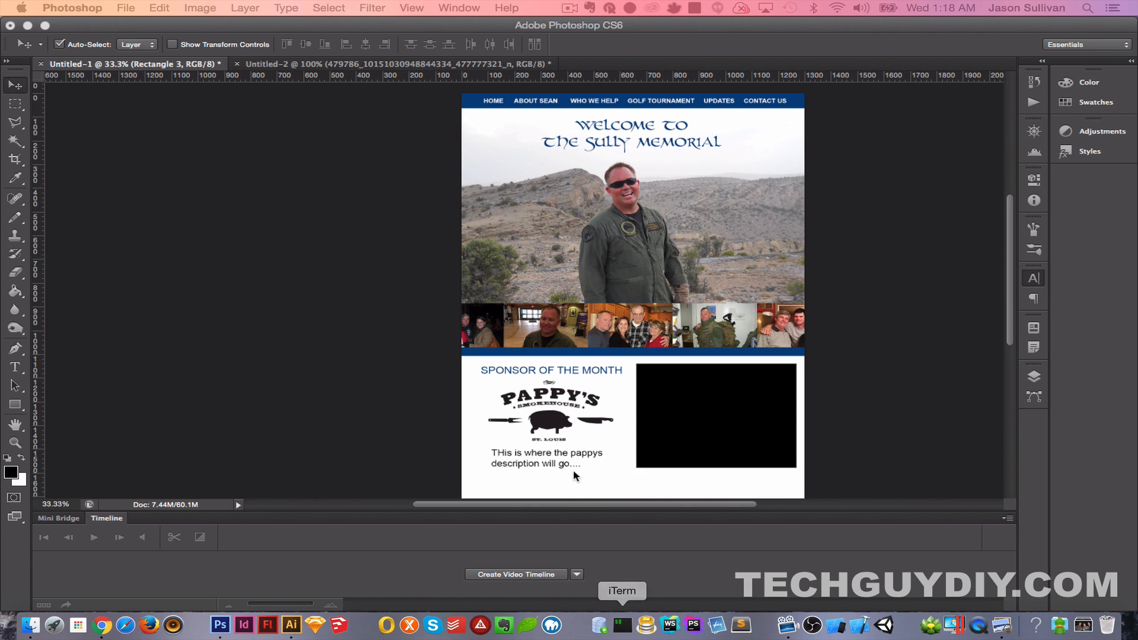
# Step: Bring the coin photo from another window into the memorial mockup as a color reference
pyautogui.click(549, 419)
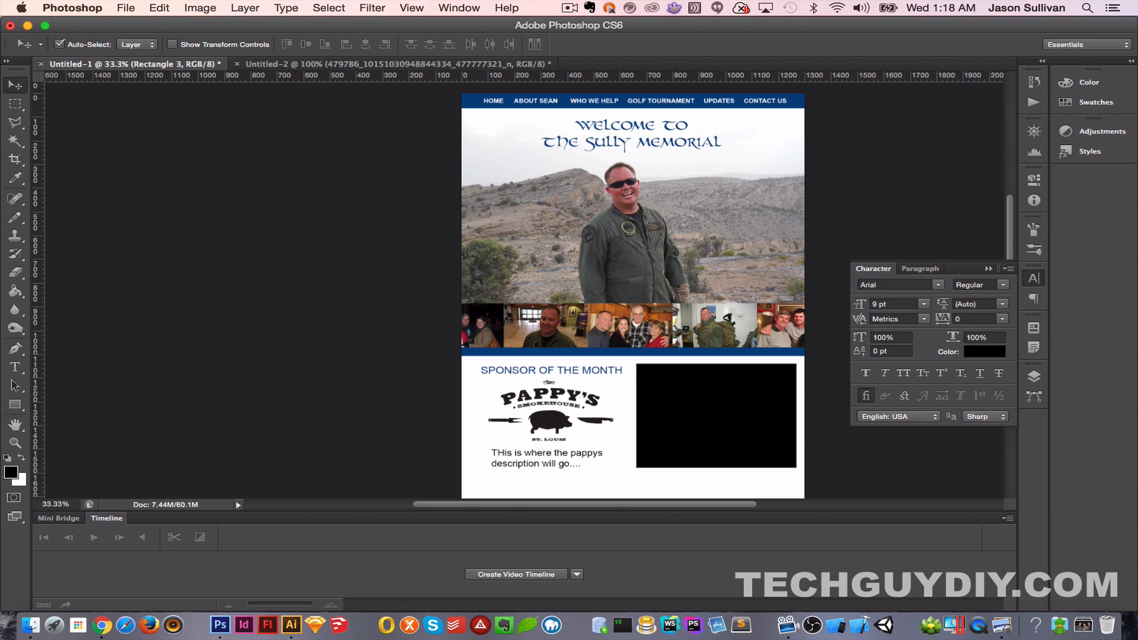
pyautogui.press('super+Tab')
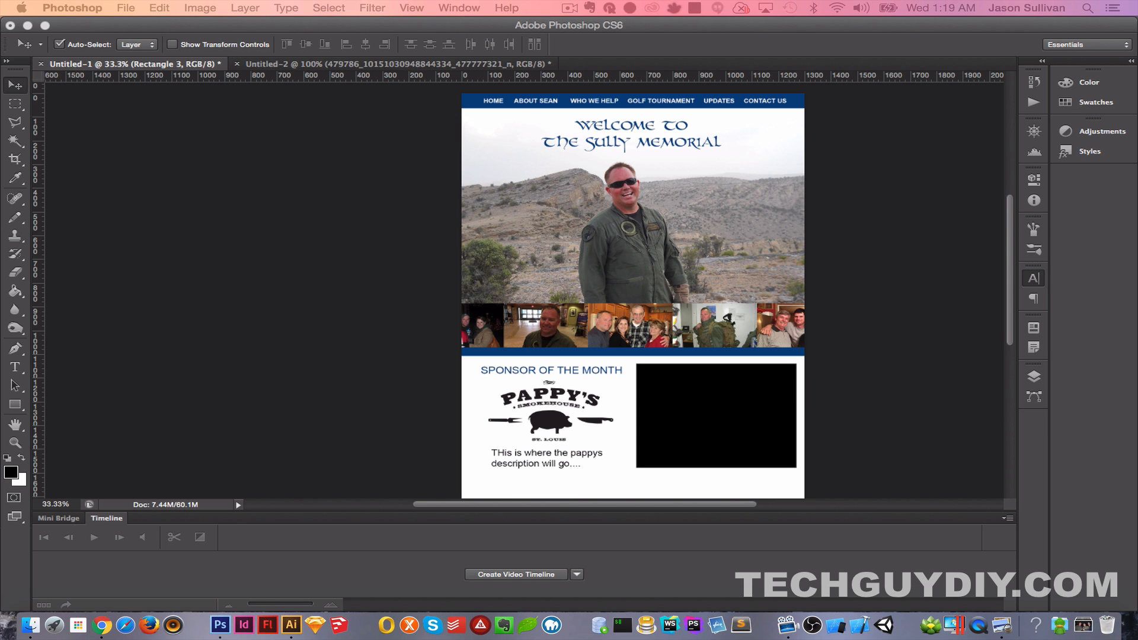
pyautogui.moveTo(0, 462); pyautogui.dragTo(617, 220)
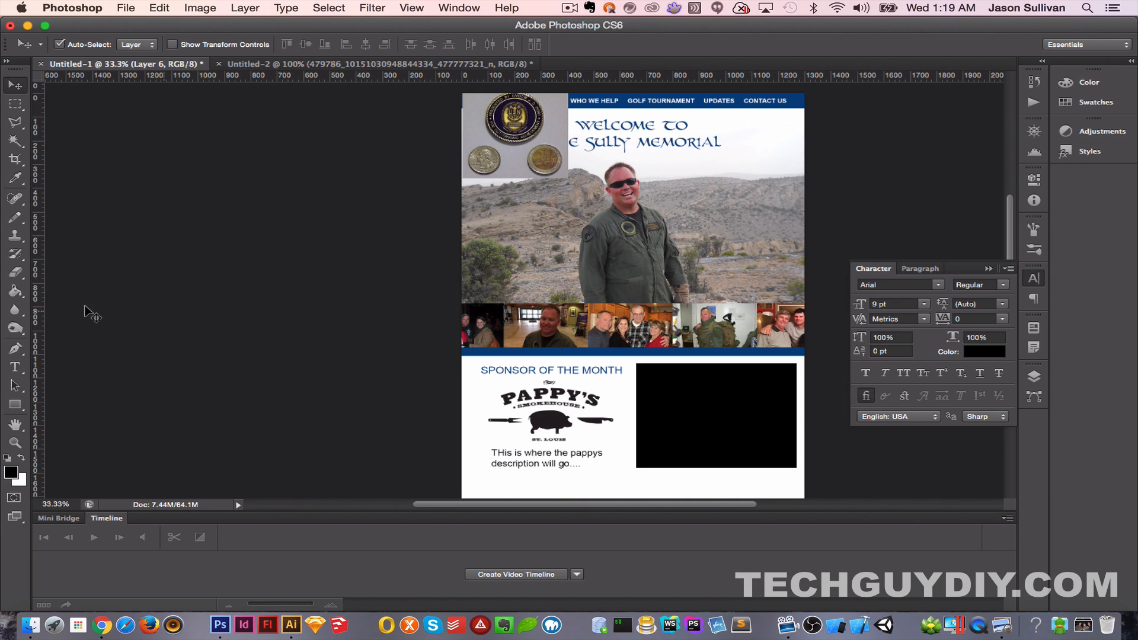
# Step: Set the foreground color to gold e4c726 based on the coin photo's medallion, and delete the coin layer
pyautogui.click(11, 473)
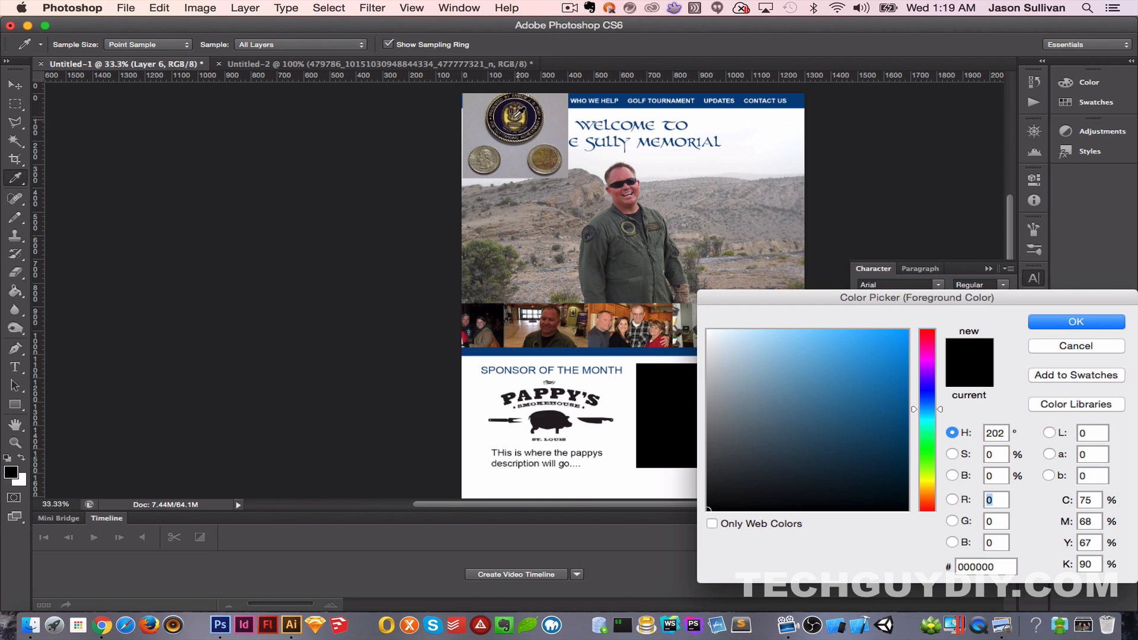
pyautogui.click(518, 118)
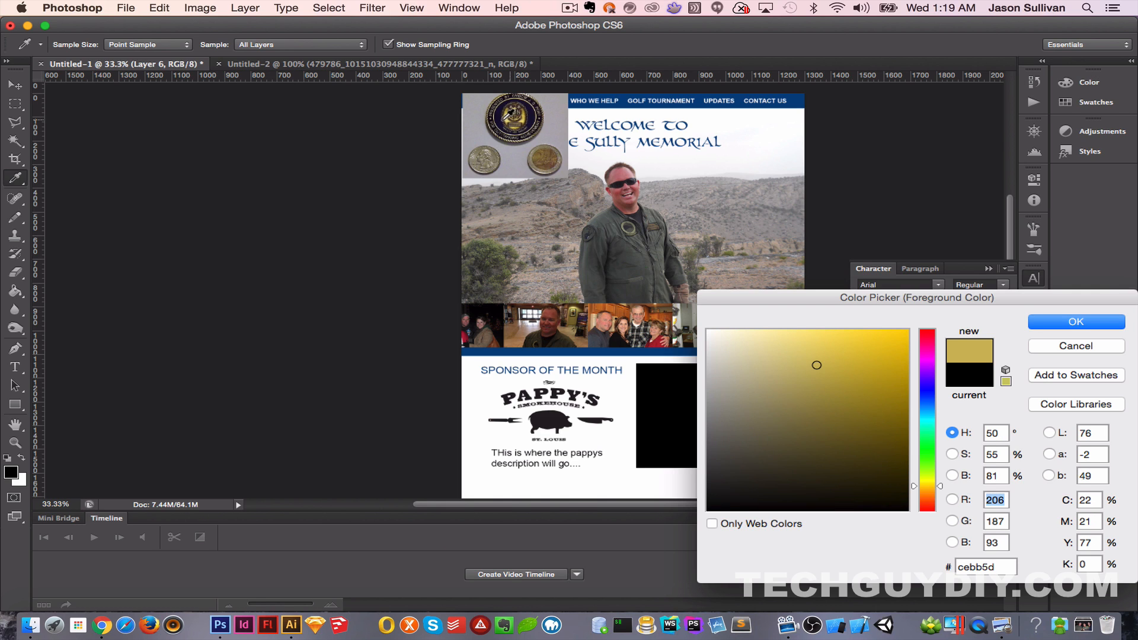
pyautogui.click(505, 116)
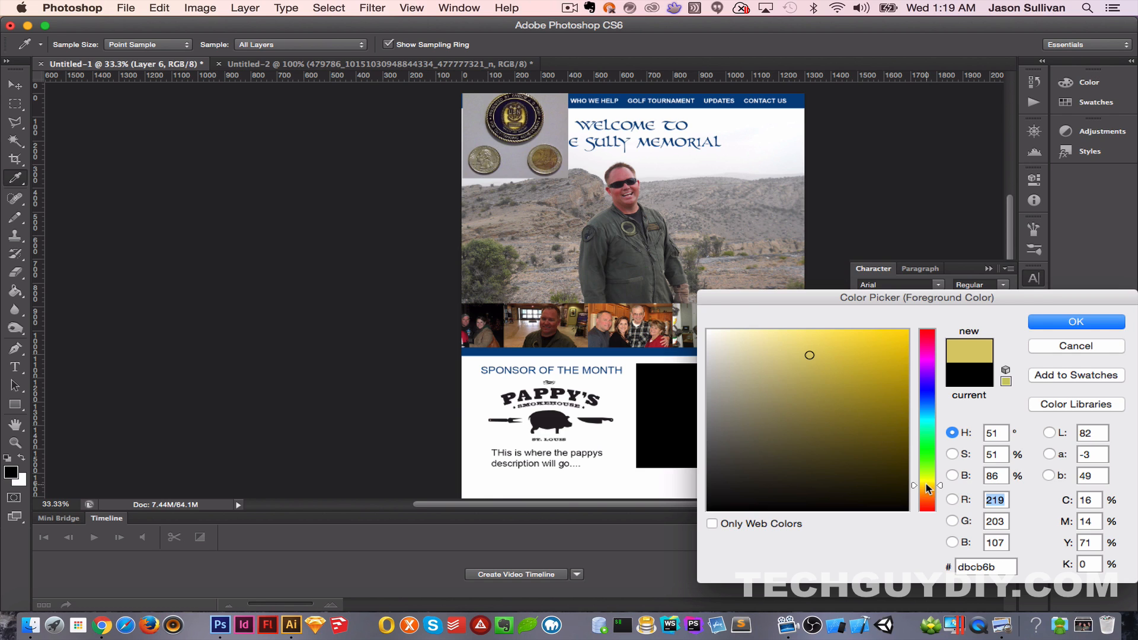
pyautogui.click(926, 484)
pyautogui.moveTo(926, 480); pyautogui.dragTo(926, 483)
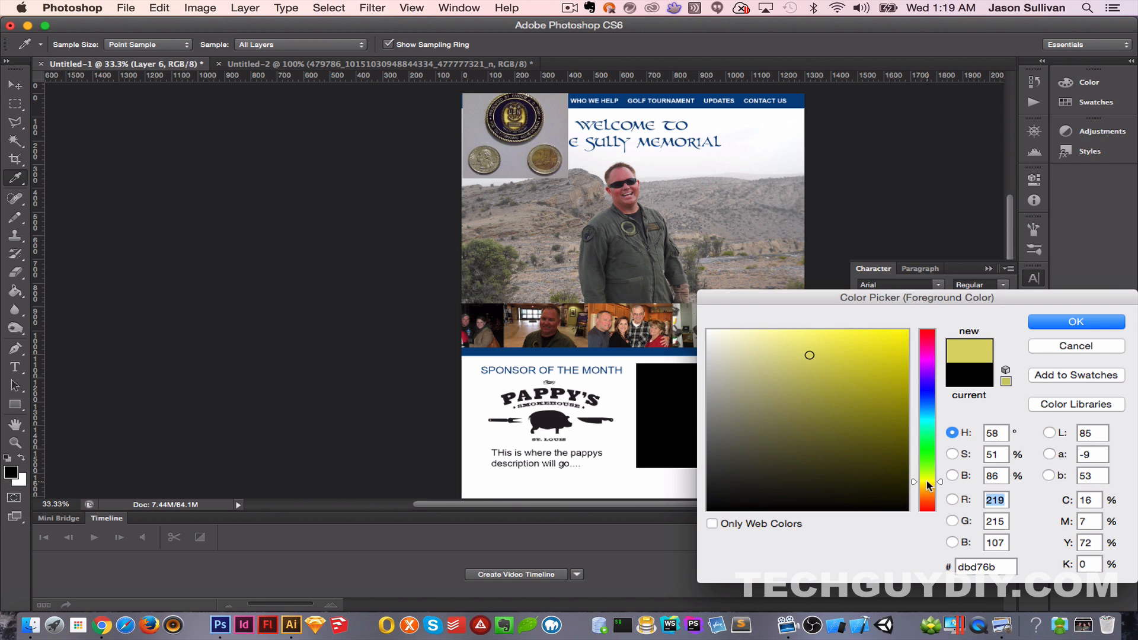
pyautogui.click(926, 485)
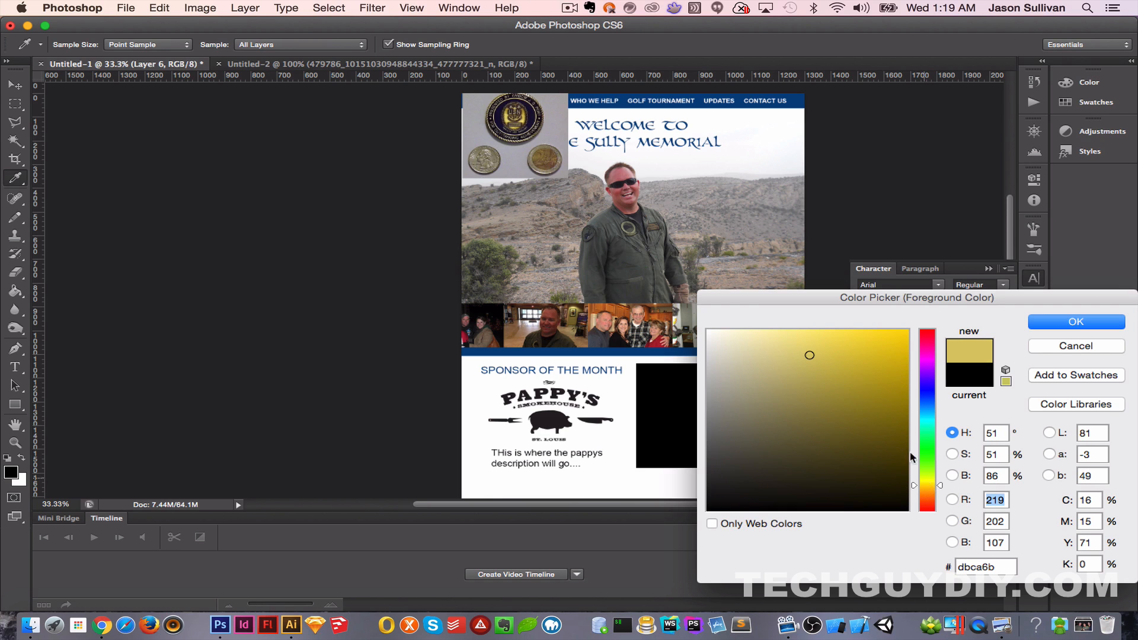
pyautogui.click(874, 349)
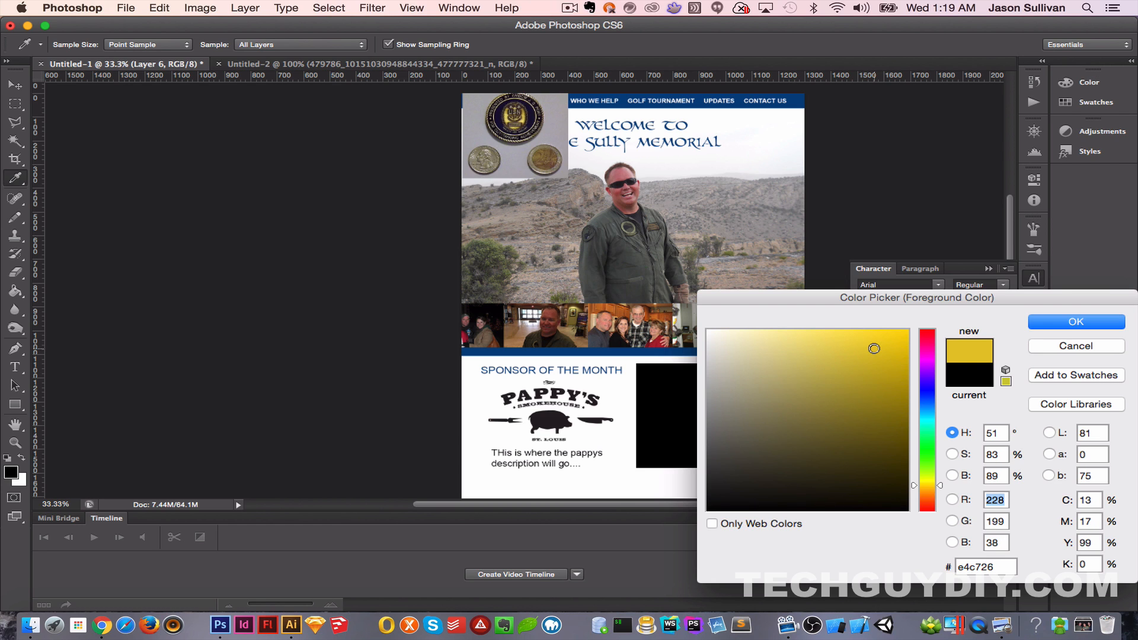
pyautogui.click(1075, 322)
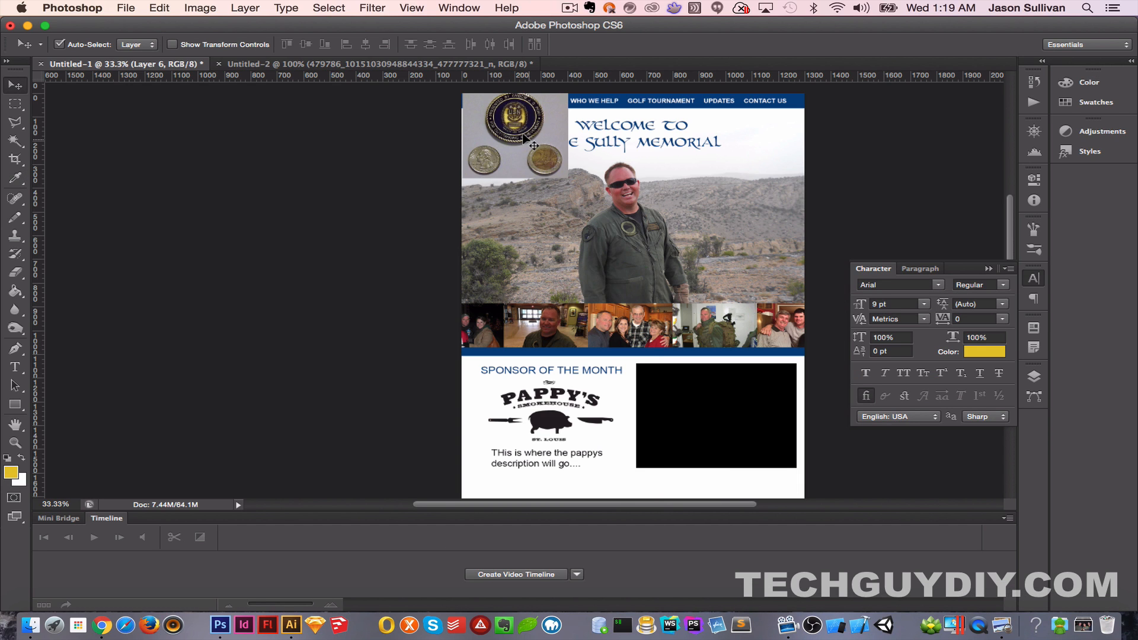
pyautogui.press('Delete')
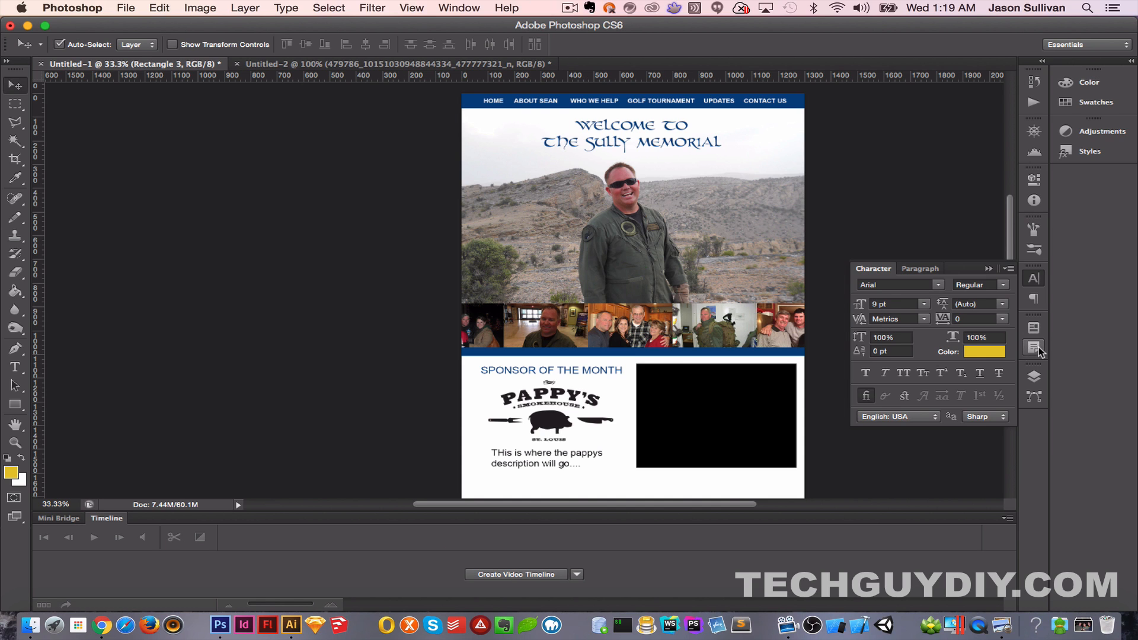
# Step: Try recoloring the black placeholder rectangle with the gold foreground color e4c726
pyautogui.click(1034, 376)
pyautogui.doubleClick(884, 283)
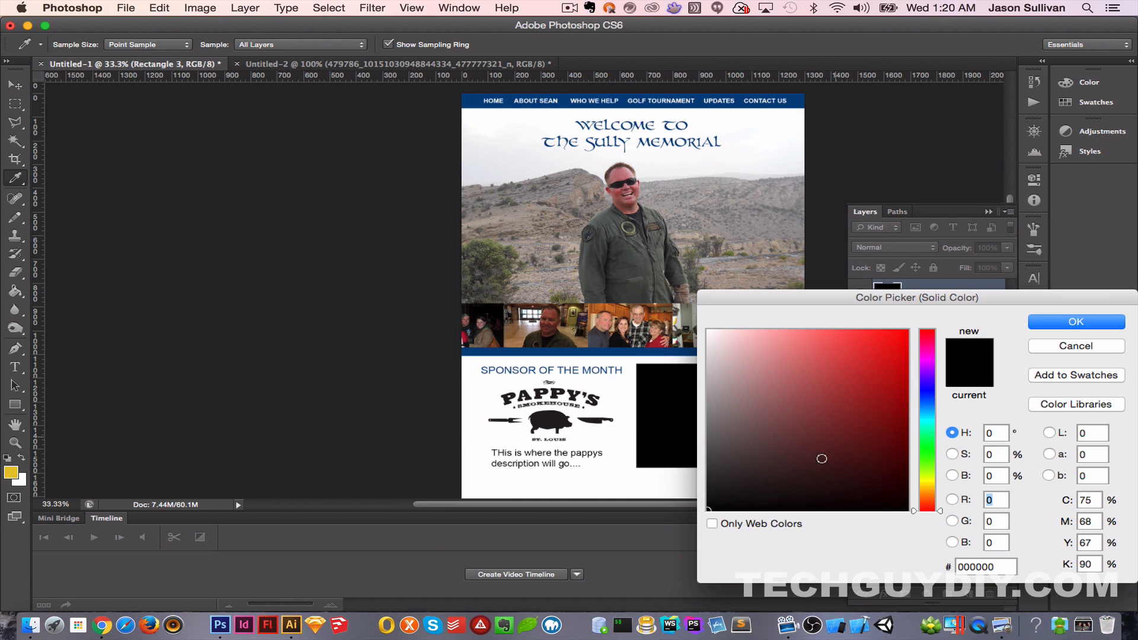
pyautogui.click(11, 470)
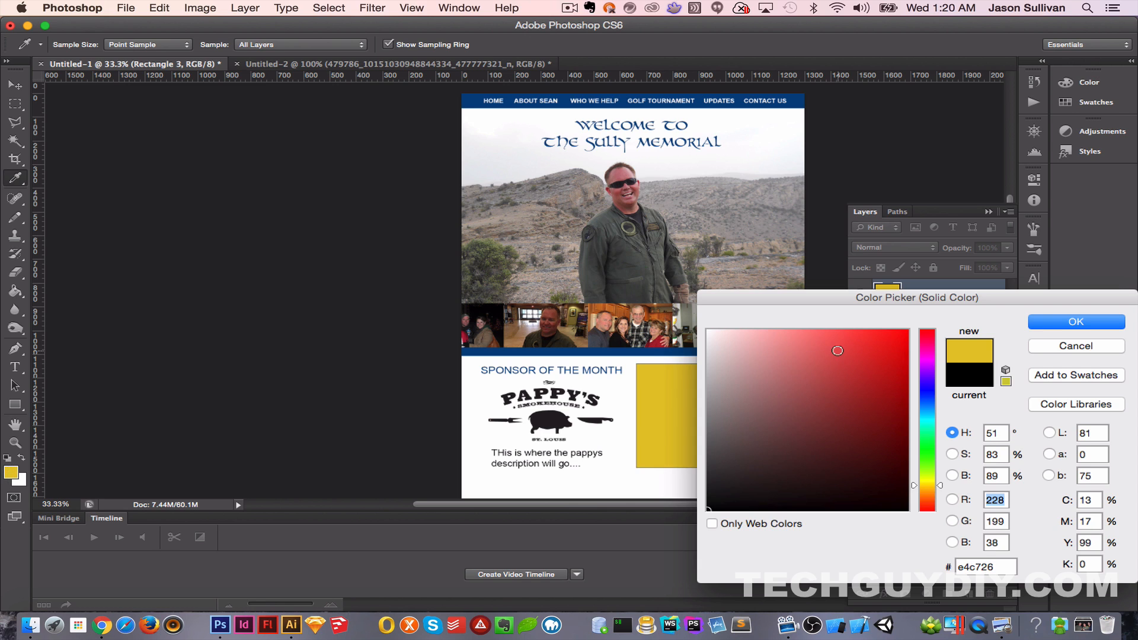
pyautogui.click(1084, 323)
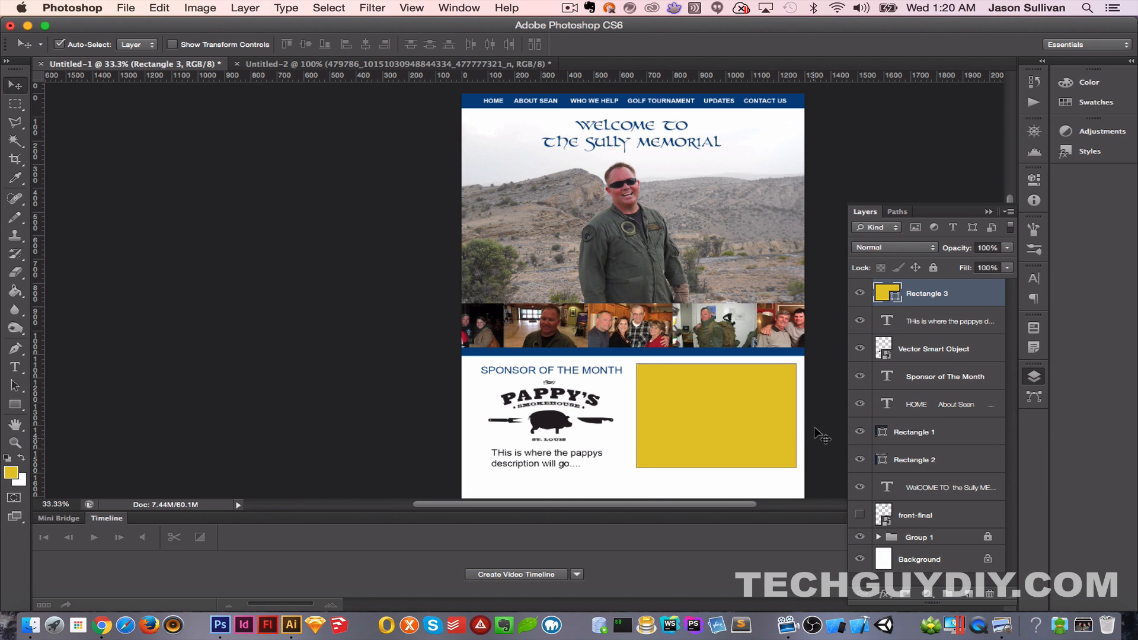
pyautogui.click(808, 393)
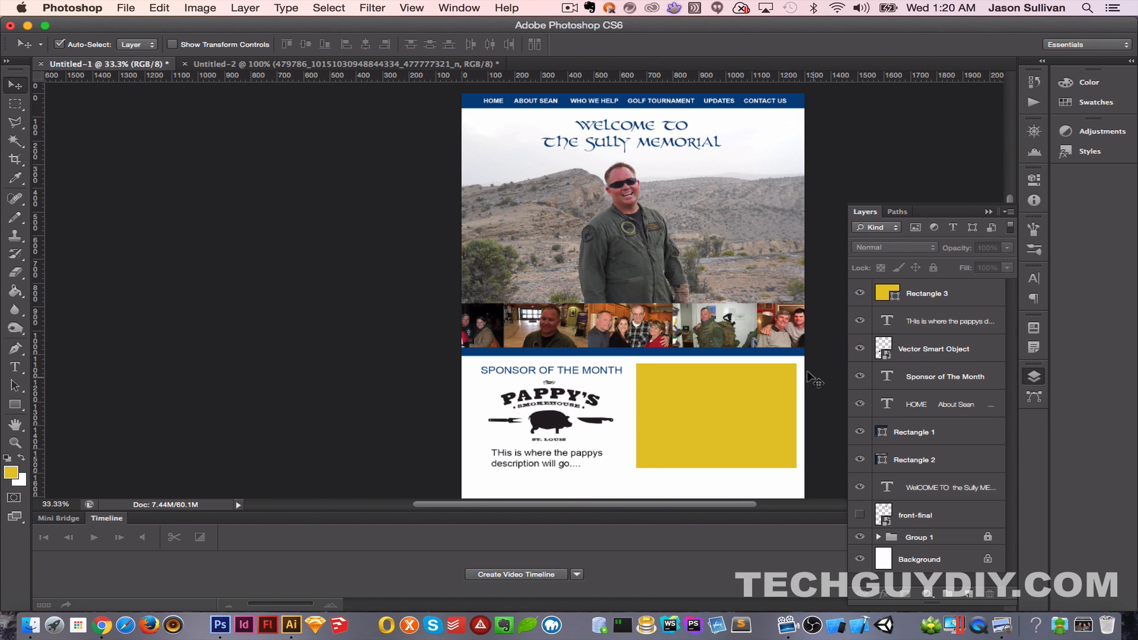
# Step: Recolor the placeholder rectangle beside the sponsor block with the divider's blue, 024380
pyautogui.click(741, 400)
pyautogui.doubleClick(887, 293)
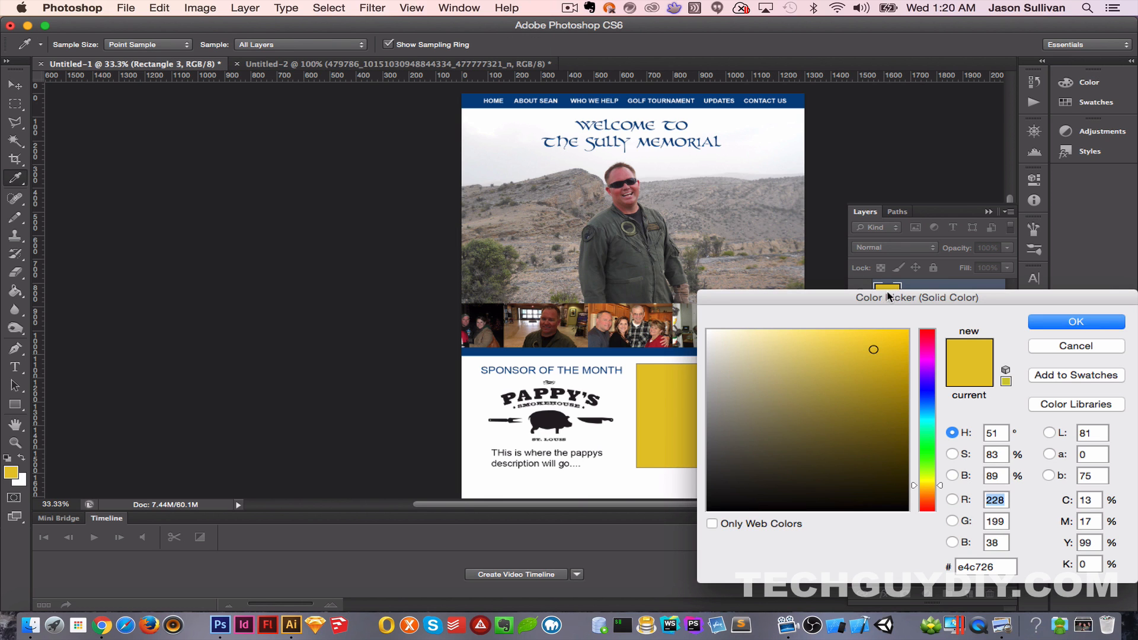
pyautogui.click(634, 352)
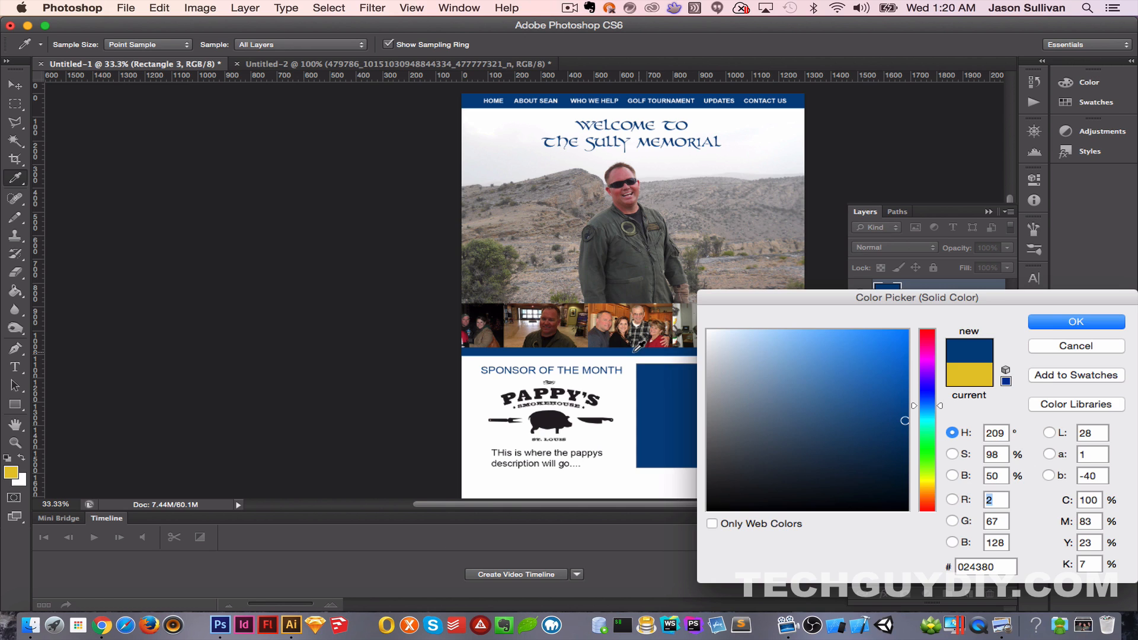
pyautogui.click(1068, 322)
pyautogui.click(823, 429)
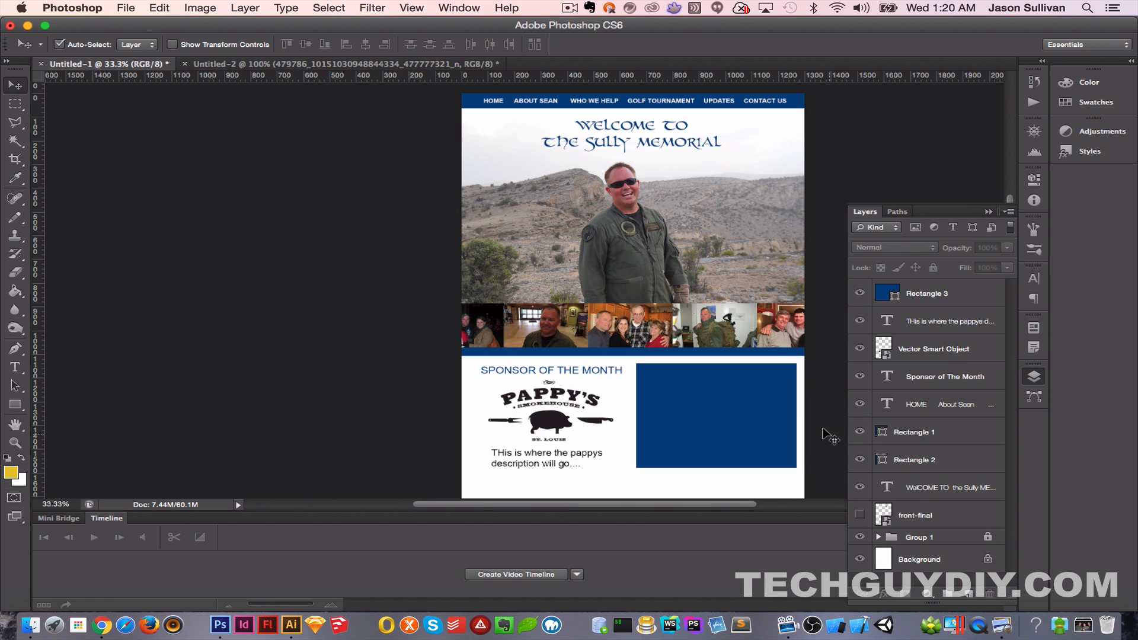
# Step: Add a text box across the upper part of the blue rectangle reading "DONATE NOW!"
pyautogui.press('t')
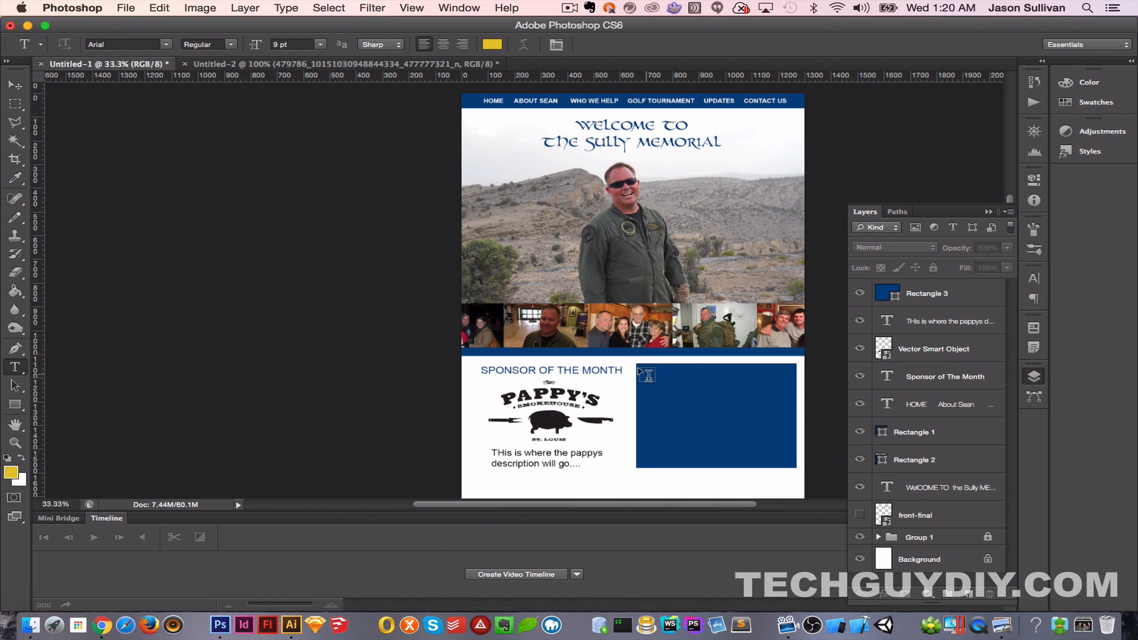
pyautogui.moveTo(646, 368); pyautogui.dragTo(790, 388)
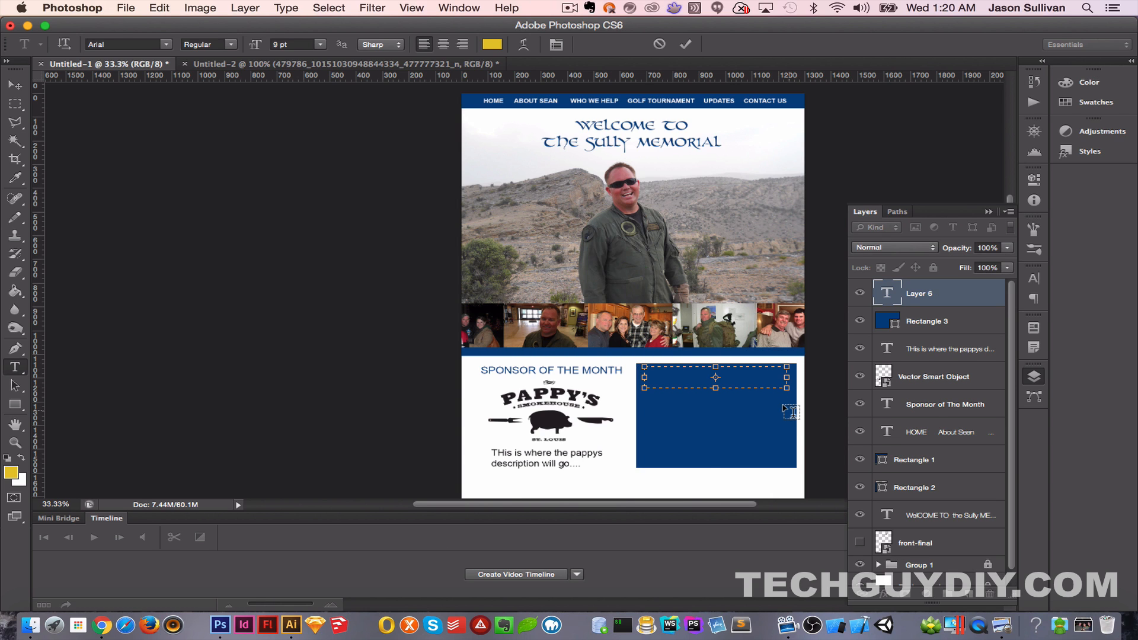
pyautogui.write('DONATE NOW!')
pyautogui.press('super+a')
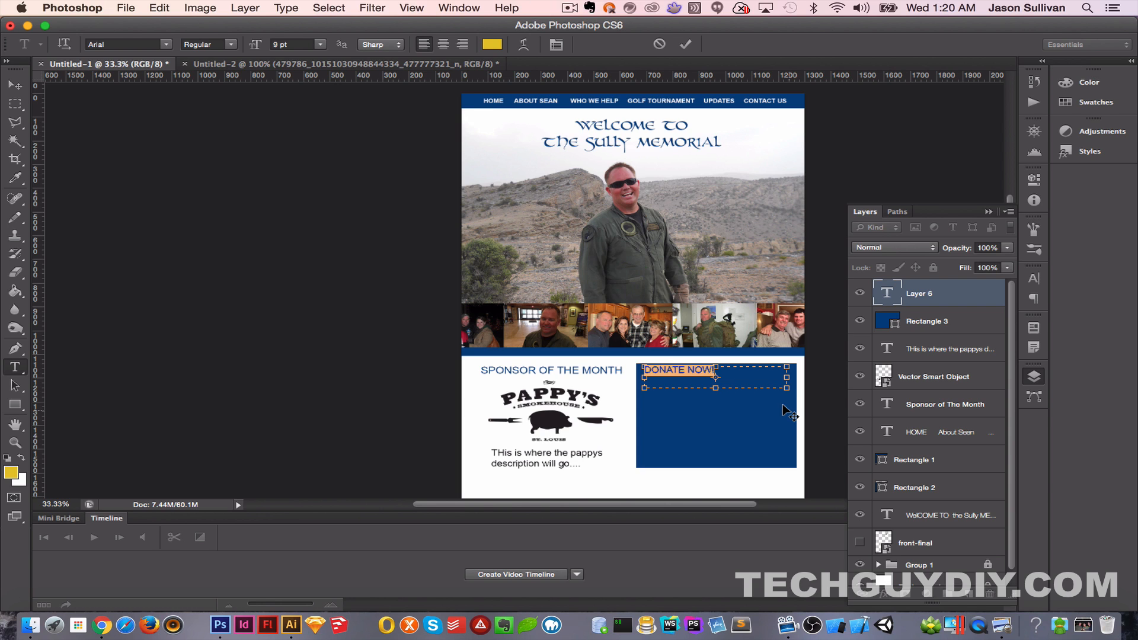
# Step: Center the "DONATE NOW!" text and color it white (ffffff)
pyautogui.click(443, 44)
pyautogui.click(492, 44)
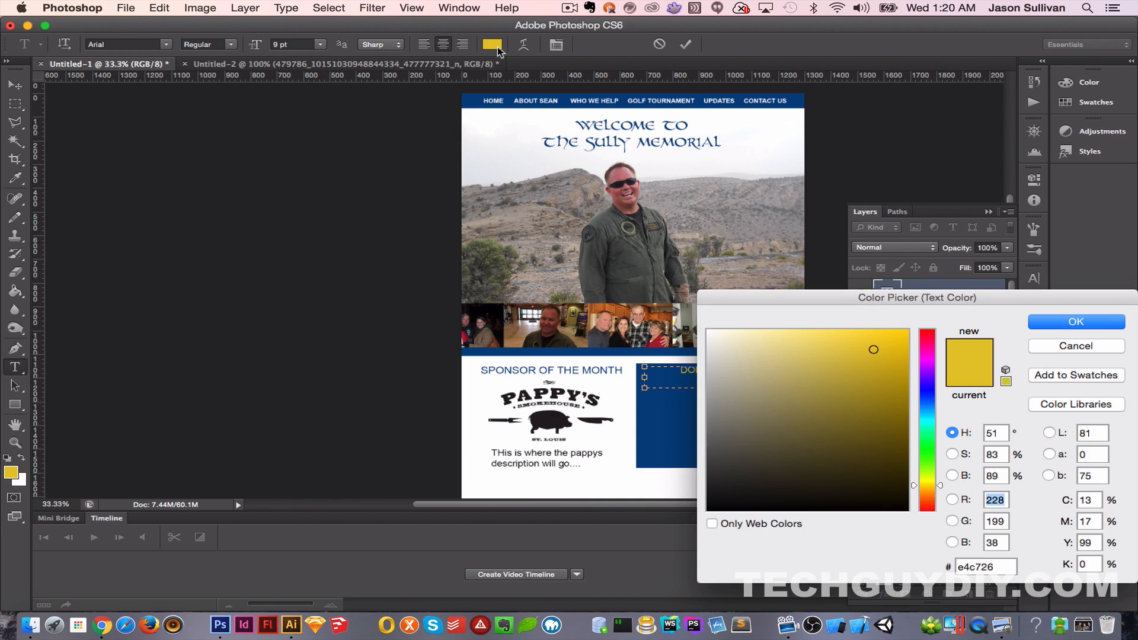
pyautogui.click(777, 368)
pyautogui.moveTo(777, 368); pyautogui.dragTo(663, 300)
pyautogui.click(1060, 322)
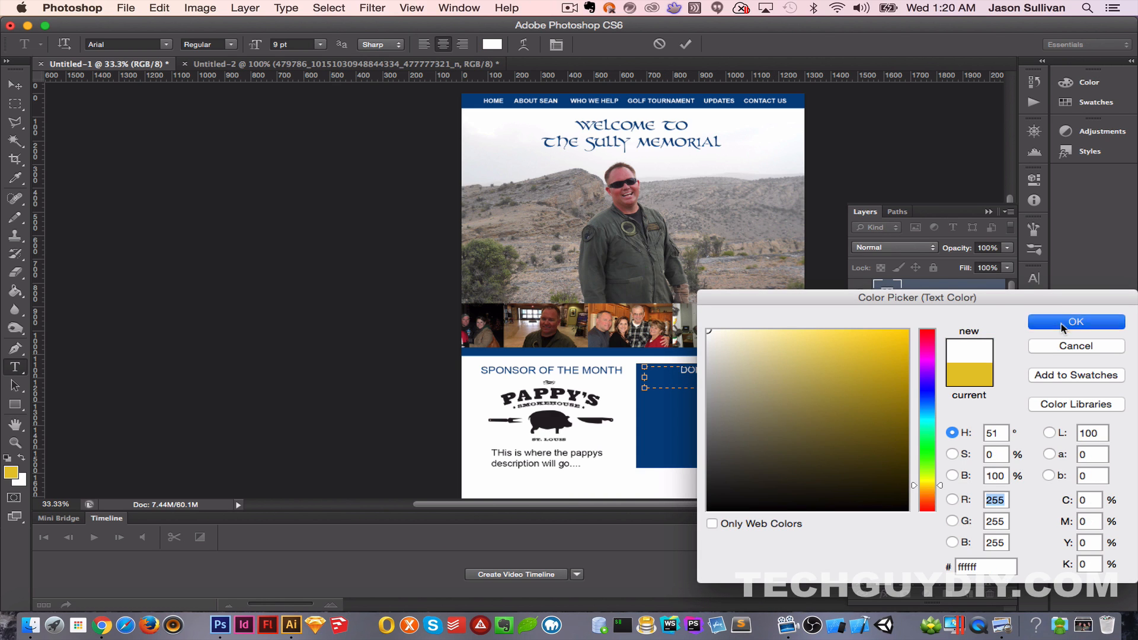
# Step: Make the "DONATE NOW!" heading Arial Bold at 14 pt and commit the text
pyautogui.moveTo(256, 44); pyautogui.dragTo(262, 44)
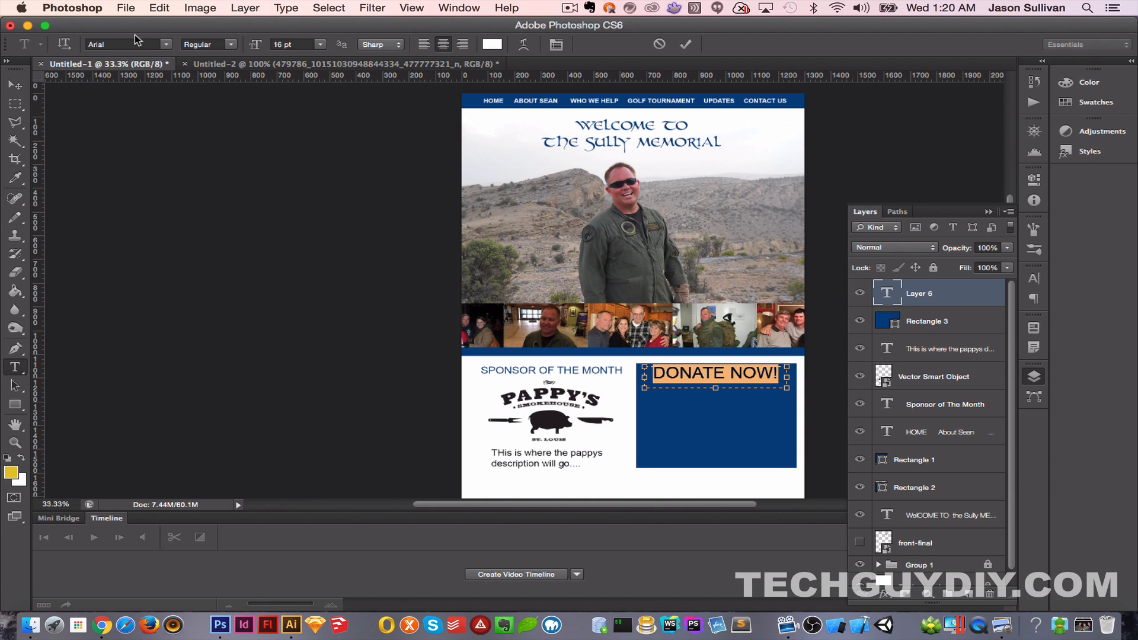
pyautogui.click(229, 44)
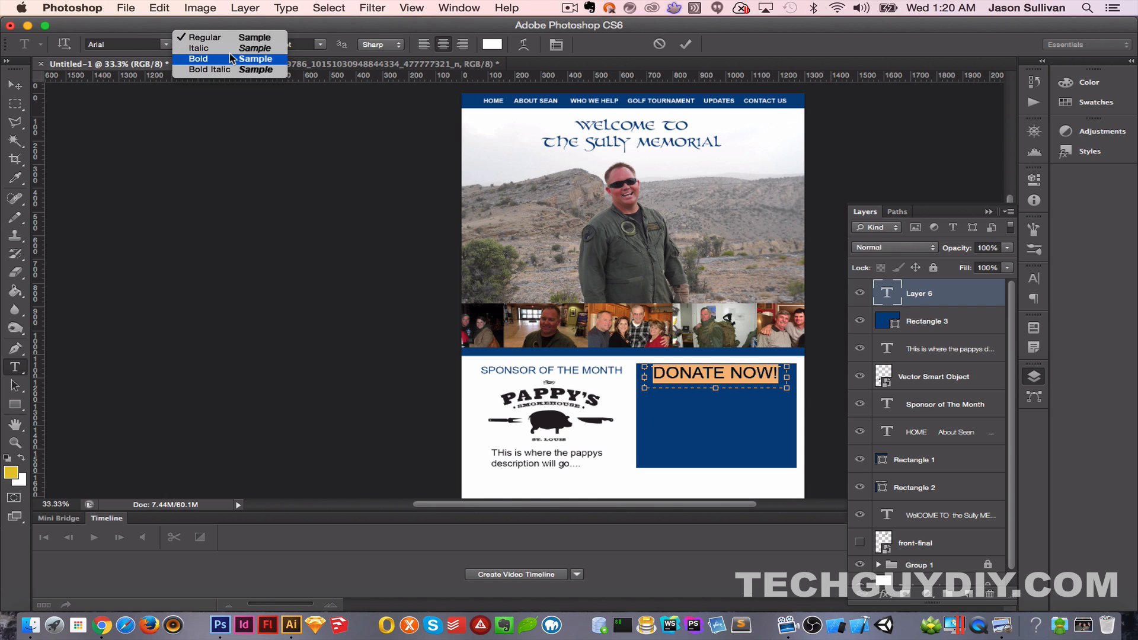
pyautogui.click(230, 59)
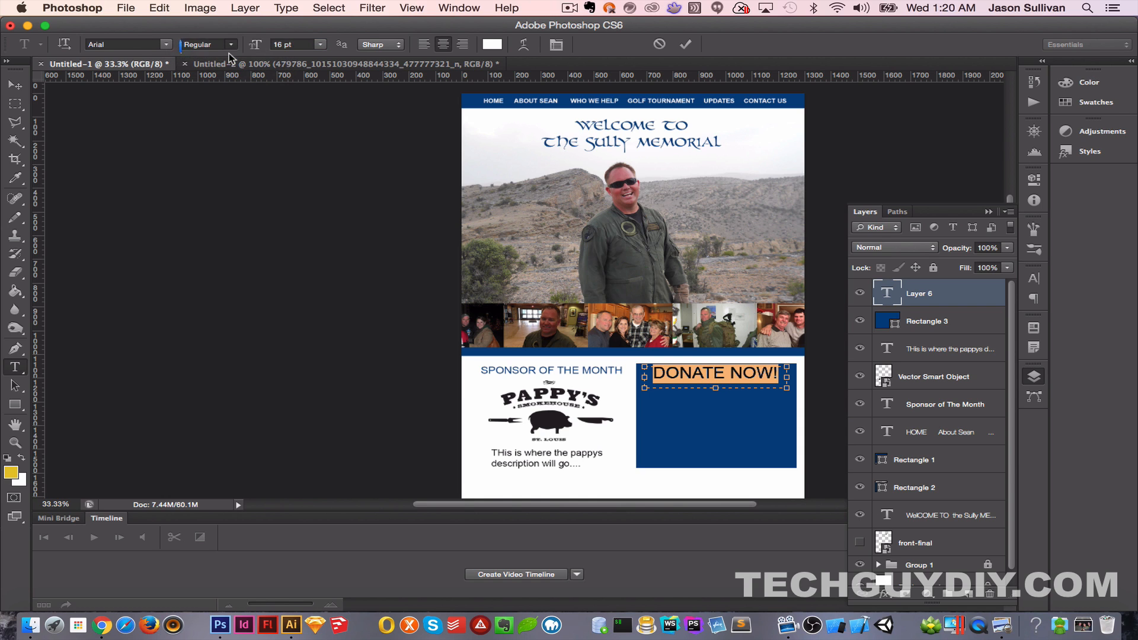
pyautogui.click(281, 41)
pyautogui.press('Down')
pyautogui.press('Down')
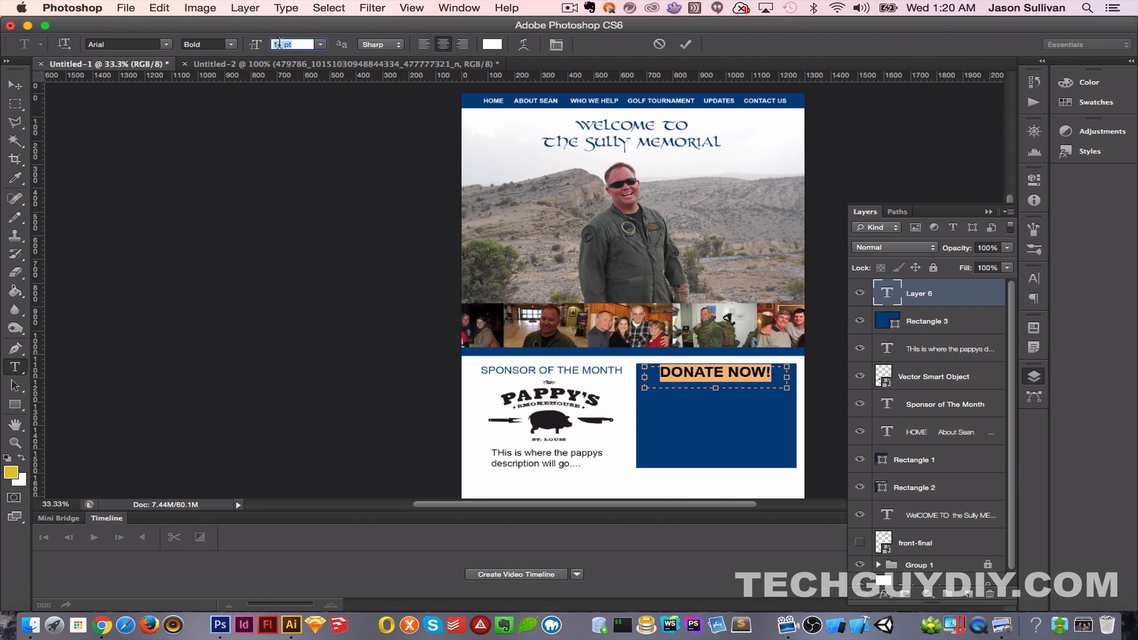
pyautogui.press('Return')
pyautogui.press('super+Return')
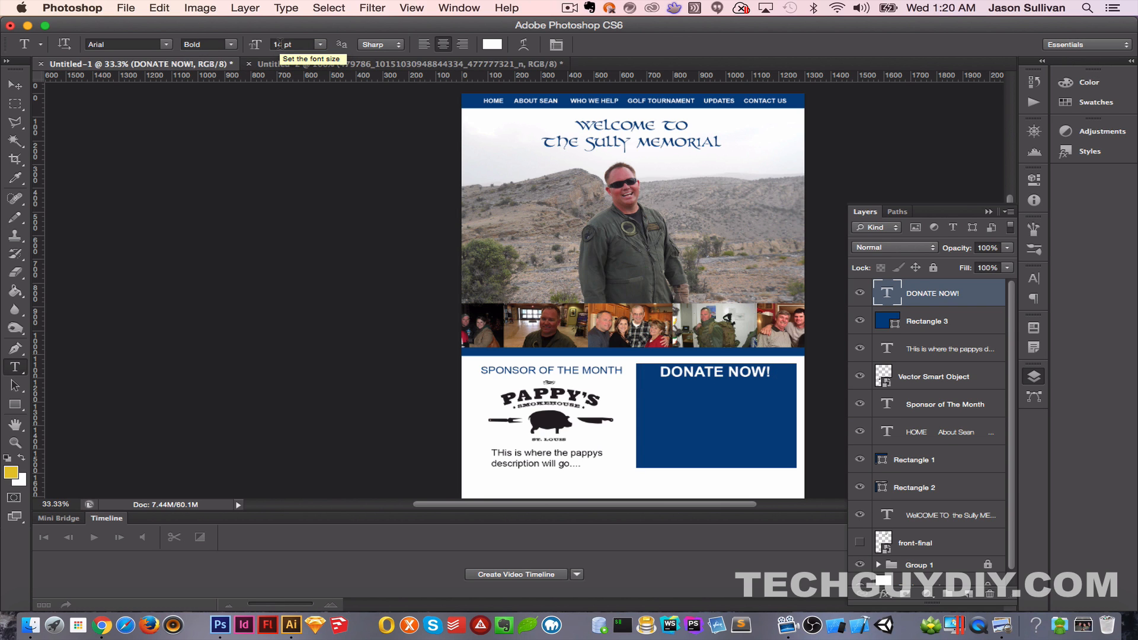
pyautogui.press('super+v')
pyautogui.press('v')
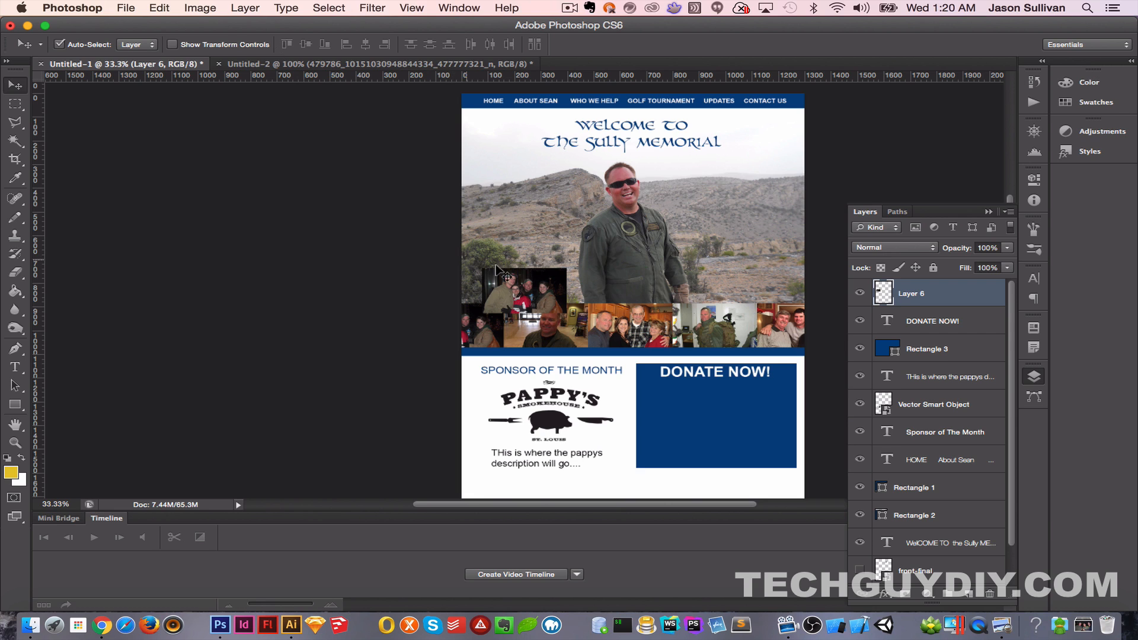
pyautogui.moveTo(510, 274); pyautogui.dragTo(536, 259)
pyautogui.press('BackSpace')
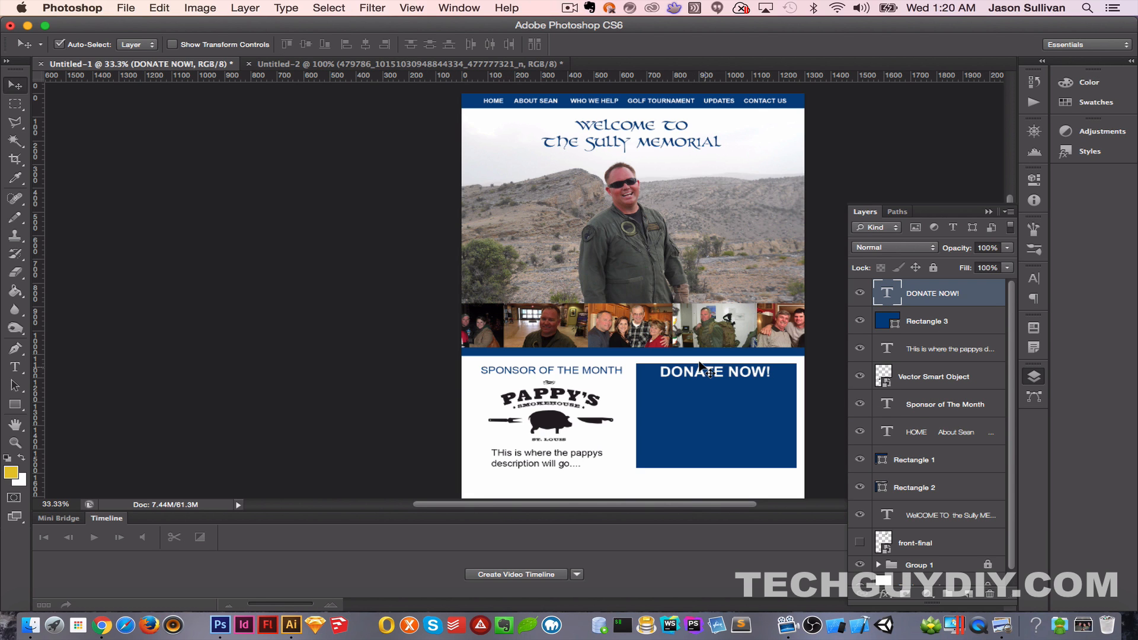
# Step: Nudge the "DONATE NOW!" heading down, away from the blue rectangle's upper edge
pyautogui.hotkey('shift', 'Down')
pyautogui.hotkey('shift', 'Down')
pyautogui.hotkey('shift', 'Down')
pyautogui.hotkey('shift', 'Down')
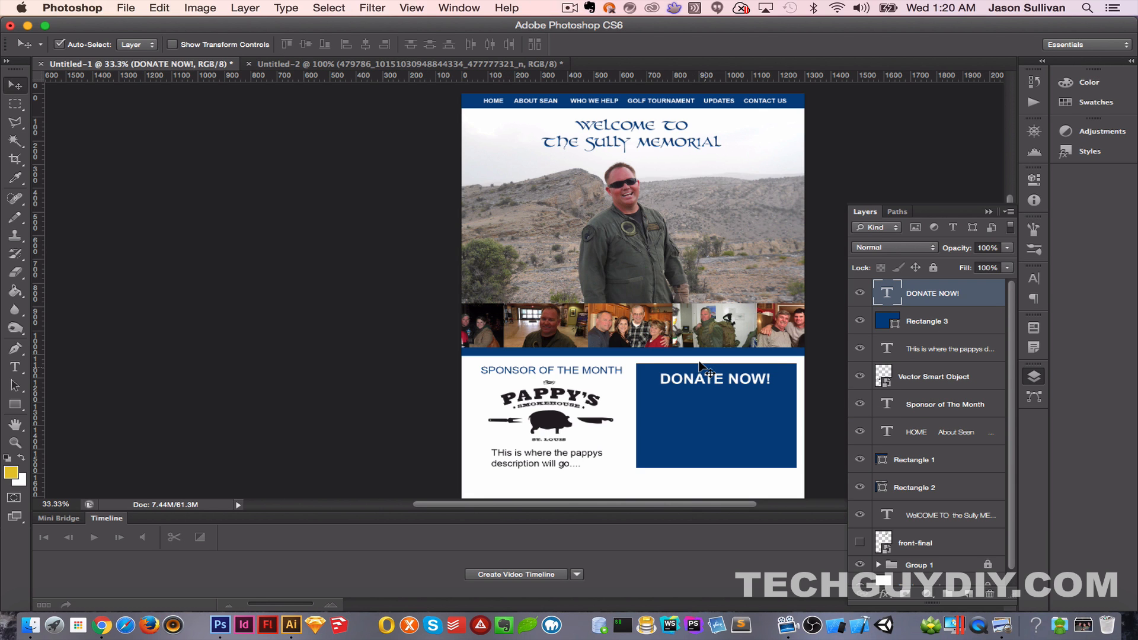
# Step: Add a text box beneath the "DONATE NOW!" heading and enter "All proceeds go to"
pyautogui.press('t')
pyautogui.moveTo(644, 385); pyautogui.dragTo(789, 417)
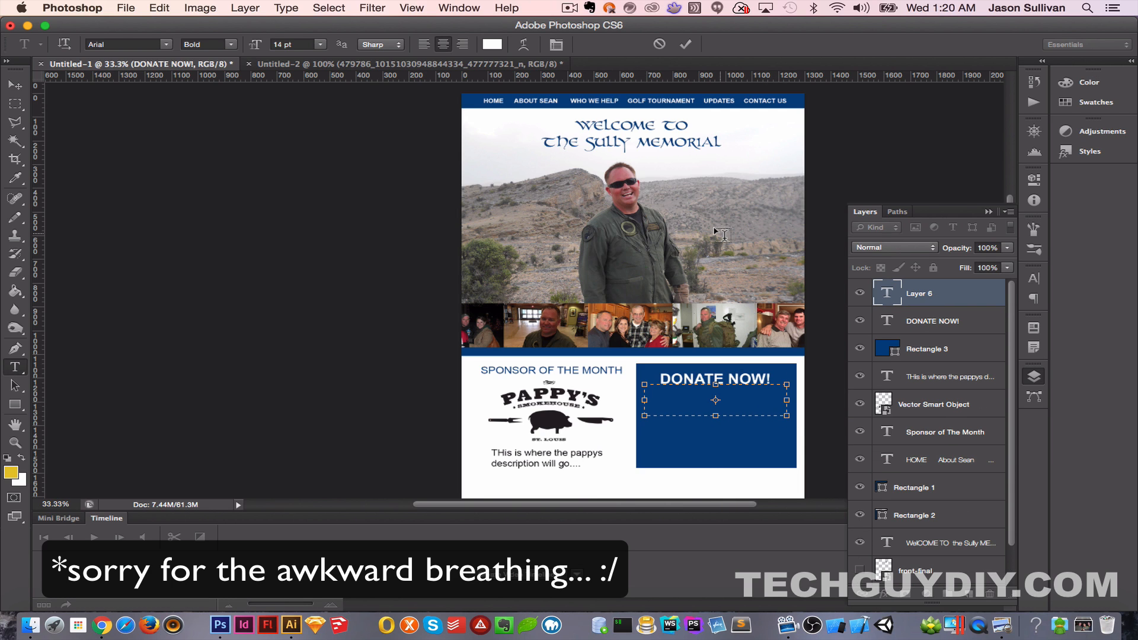
pyautogui.write('All proceeds t')
pyautogui.press('BackSpace')
pyautogui.write('go to the')
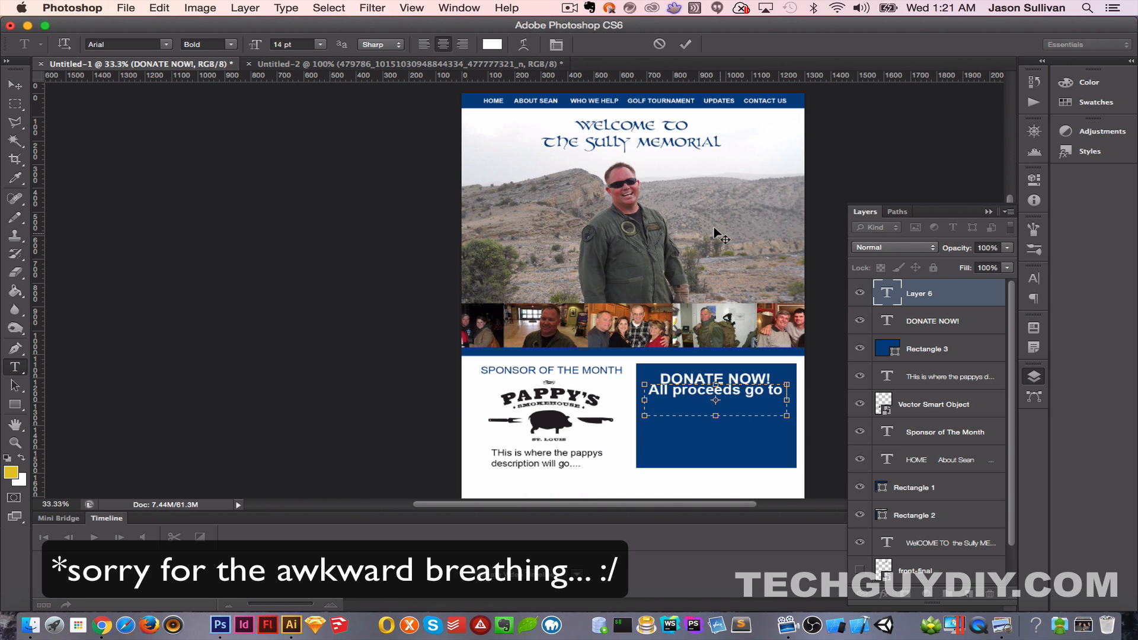
# Step: Reword the text beneath the "DONATE NOW!" heading to "All donations go straight to the"
pyautogui.press('BackSpace')
pyautogui.press('BackSpace')
pyautogui.press('BackSpace')
pyautogui.press('BackSpace')
pyautogui.press('BackSpace')
pyautogui.press('BackSpace')
pyautogui.press('BackSpace')
pyautogui.press('BackSpace')
pyautogui.press('BackSpace')
pyautogui.press('BackSpace')
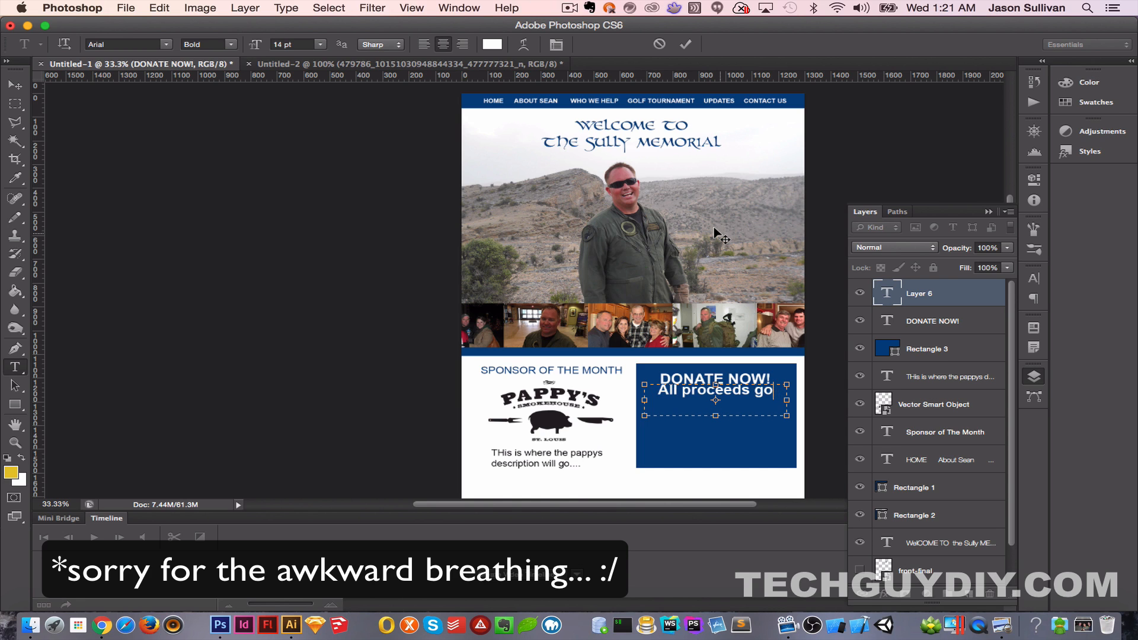
pyautogui.press('BackSpace')
pyautogui.press('BackSpace')
pyautogui.press('BackSpace')
pyautogui.press('BackSpace')
pyautogui.press('BackSpace')
pyautogui.press('BackSpace')
pyautogui.press('BackSpace')
pyautogui.press('BackSpace')
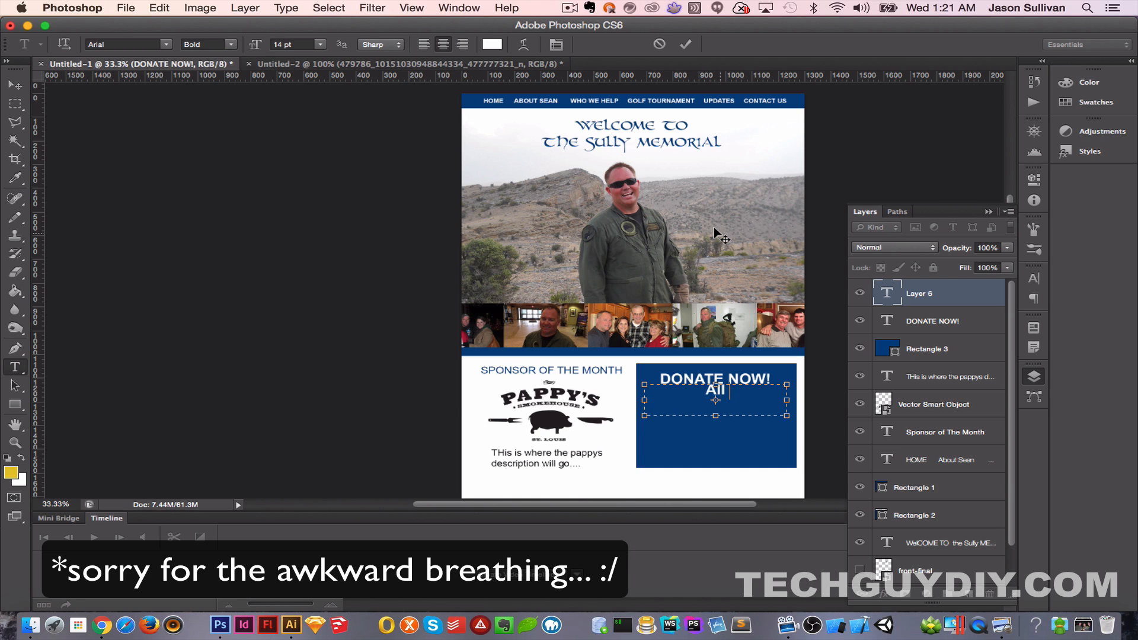
pyautogui.write('donations go str')
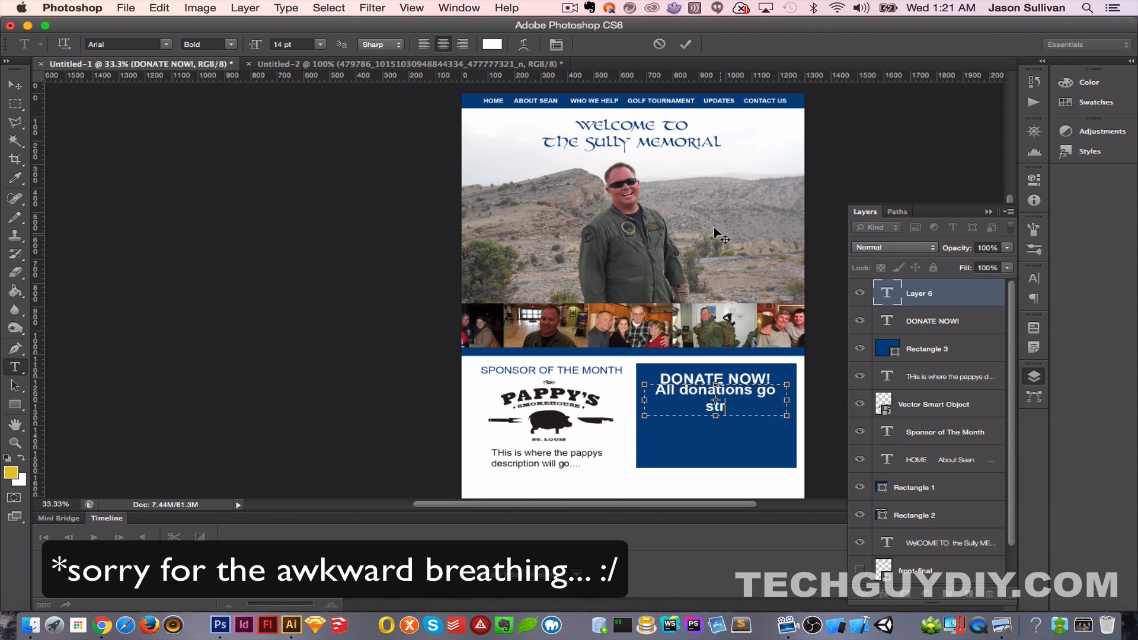
pyautogui.write('aight to the')
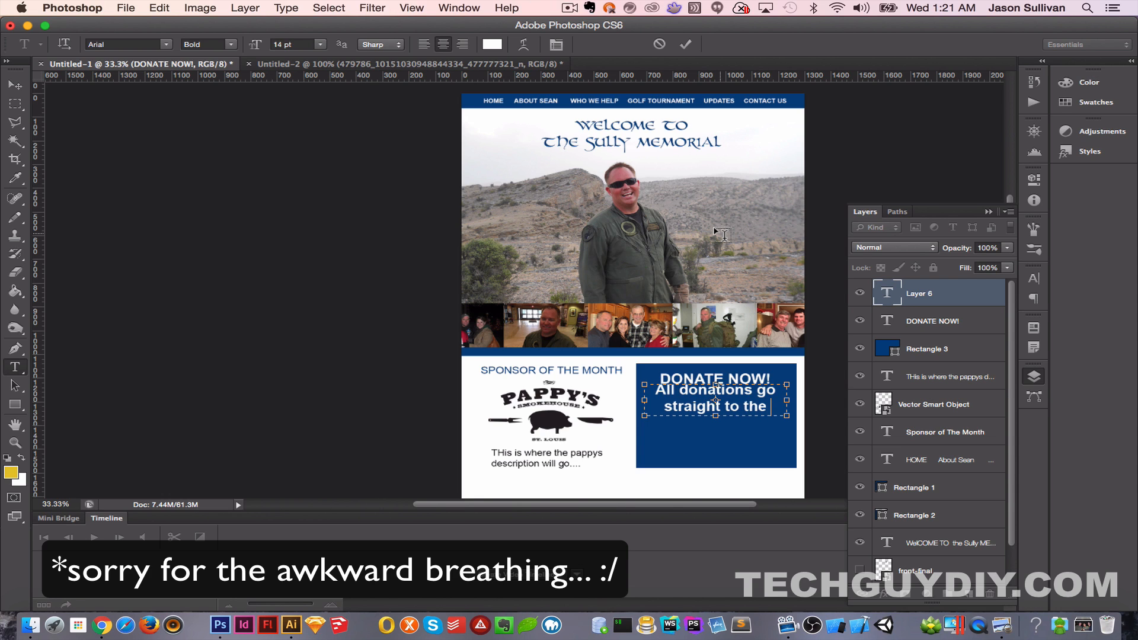
# Step: Replace "straight to the" so the line reads "All donations go to support the"
pyautogui.press('BackSpace')
pyautogui.press('BackSpace')
pyautogui.press('BackSpace')
pyautogui.press('BackSpace')
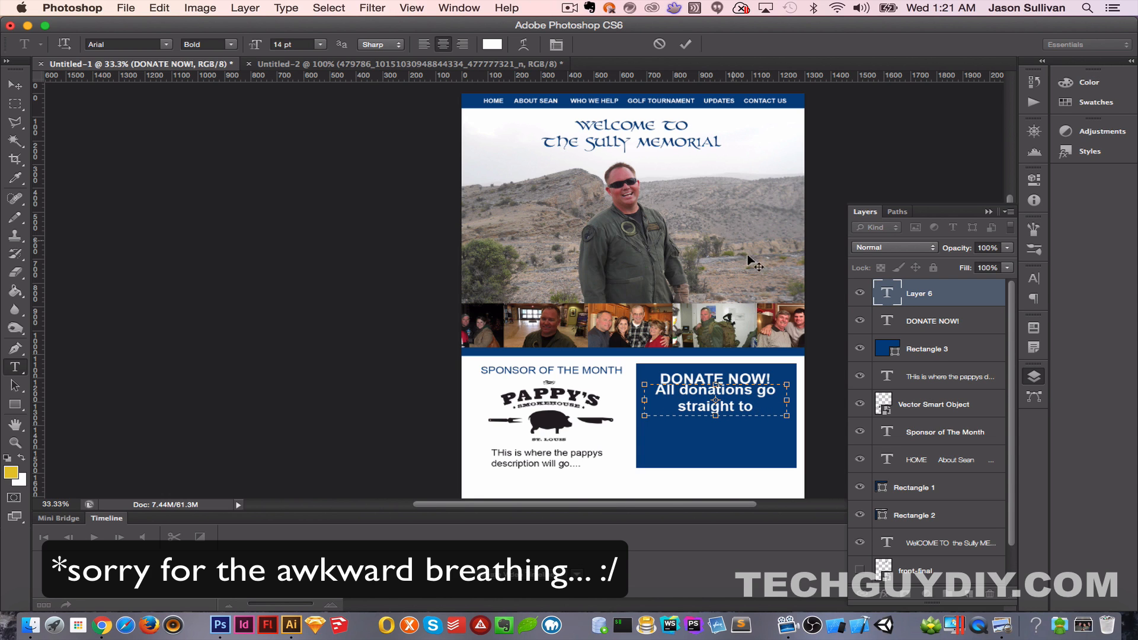
pyautogui.moveTo(763, 406); pyautogui.dragTo(671, 406)
pyautogui.write('t')
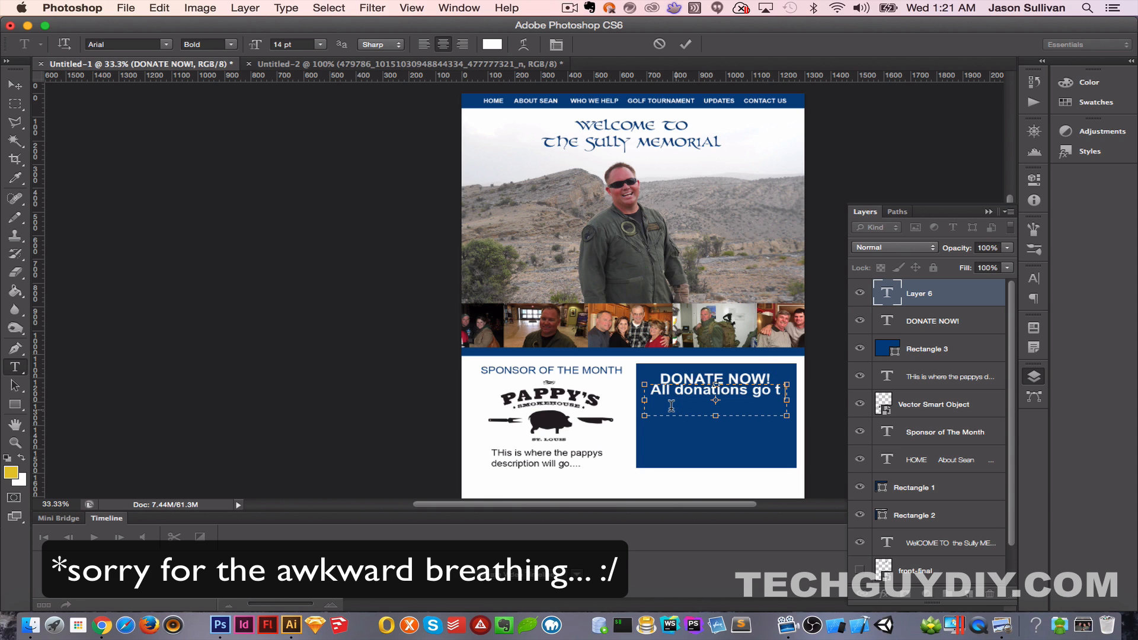
pyautogui.write('o support the')
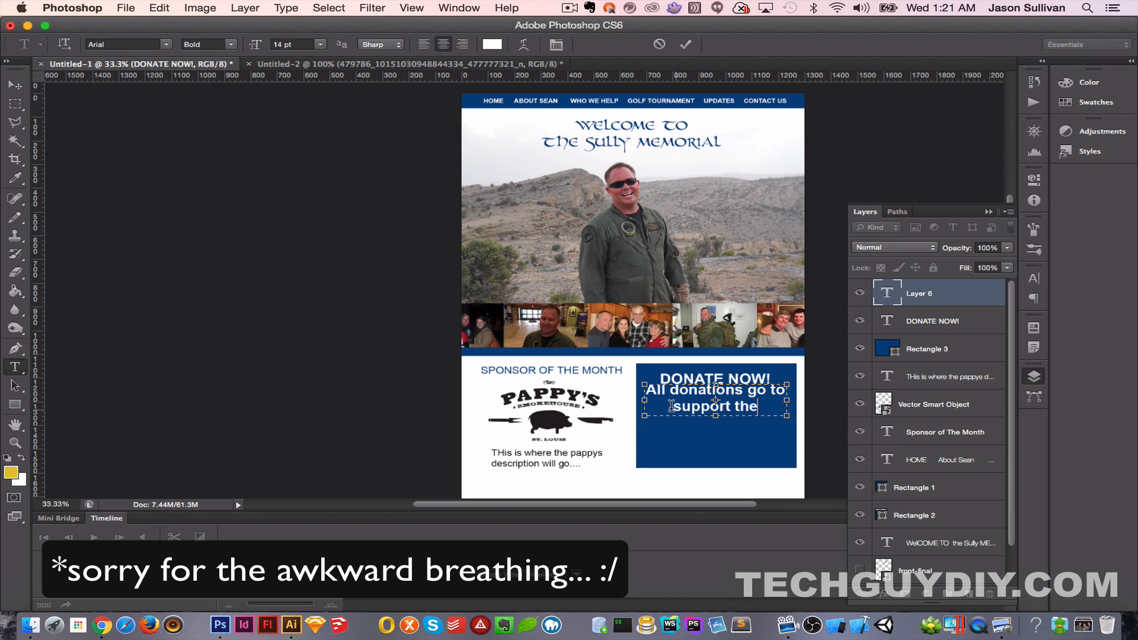
# Step: Complete the donation text so it ends with "The Mission Continues"
pyautogui.press('BackSpace')
pyautogui.press('BackSpace')
pyautogui.press('BackSpace')
pyautogui.write('The Miss')
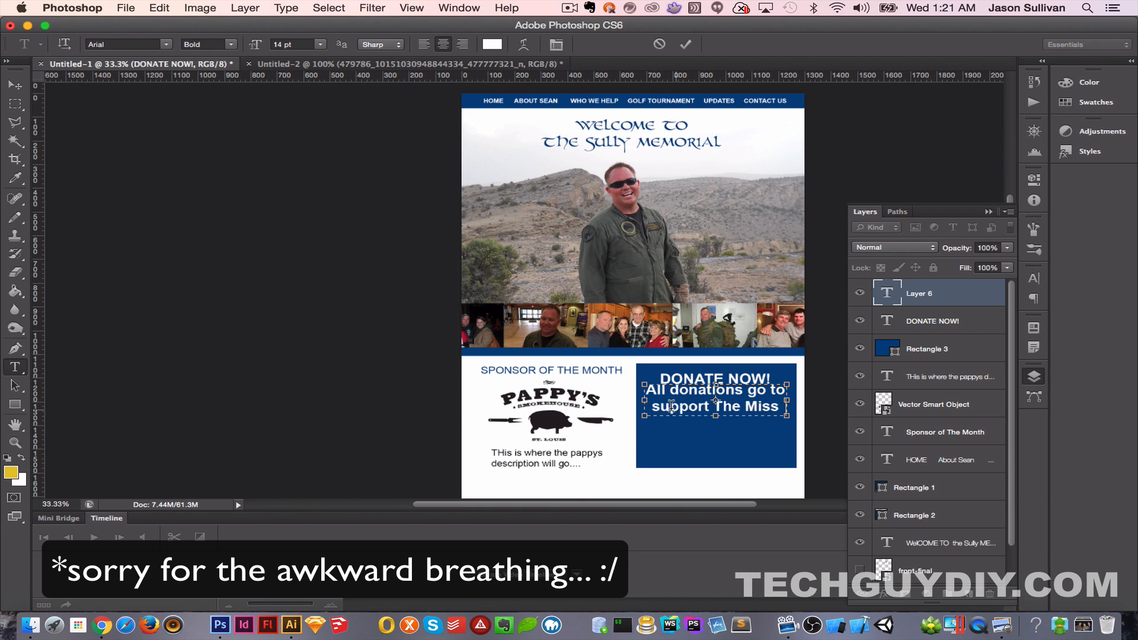
pyautogui.press('BackSpace')
pyautogui.press('BackSpace')
pyautogui.press('BackSpace')
pyautogui.press('BackSpace')
pyautogui.press('BackSpace')
# Step: Set the whole donation text to Arial Regular at 8 pt and commit it
pyautogui.press('super+a')
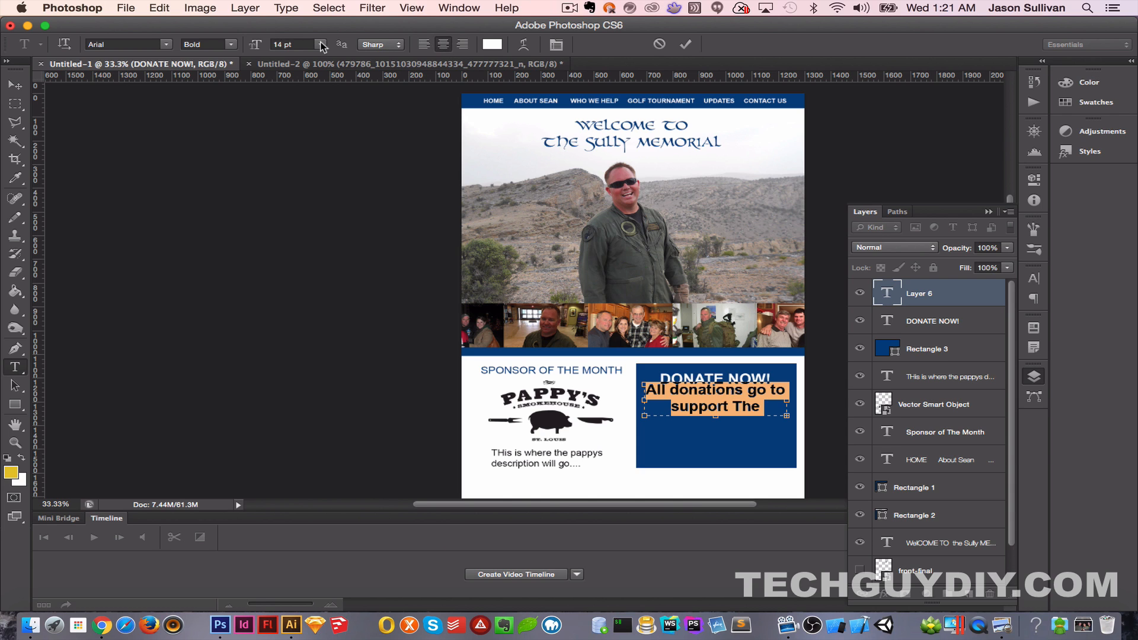
pyautogui.click(231, 45)
pyautogui.click(203, 38)
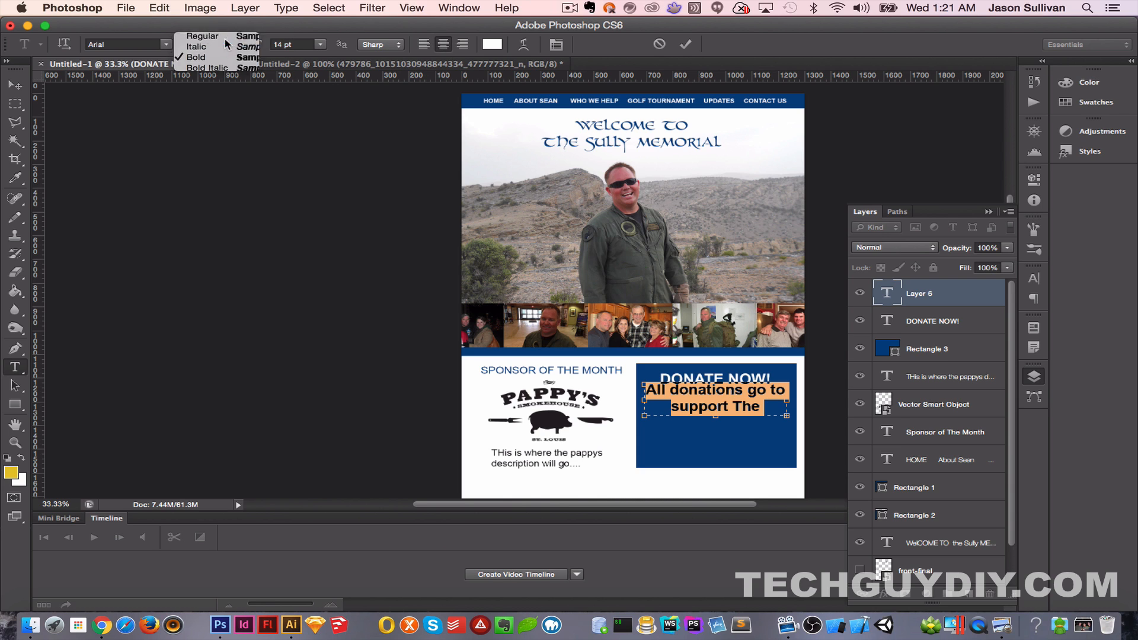
pyautogui.click(319, 47)
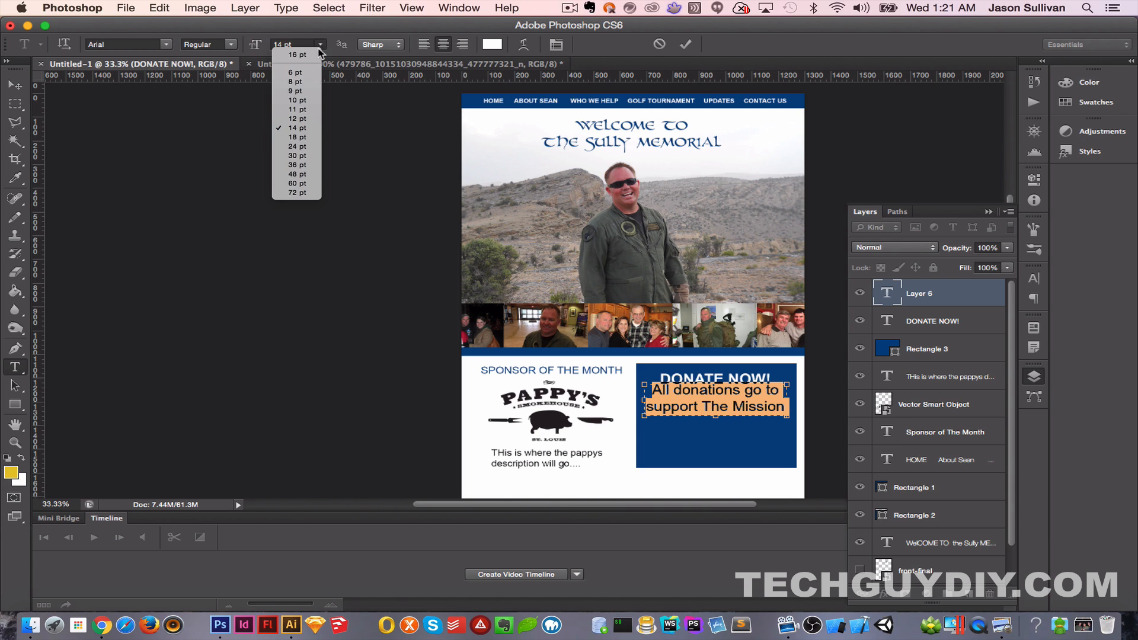
pyautogui.click(307, 81)
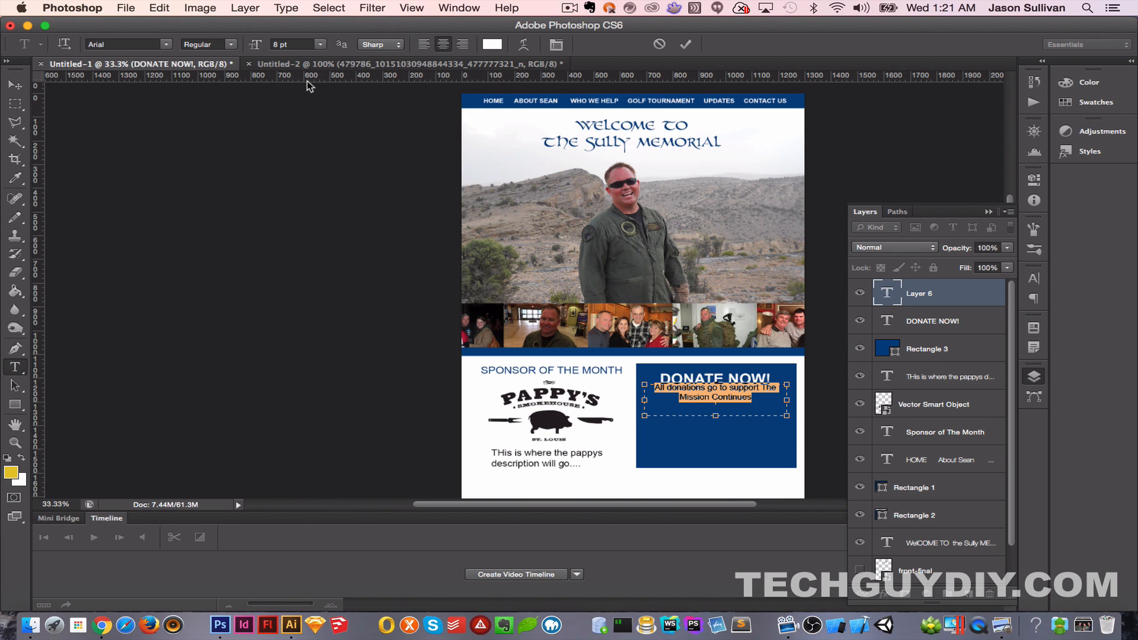
pyautogui.click(626, 342)
# Step: Nudge the donation text down, away from the "DONATE NOW!" heading
pyautogui.press('v')
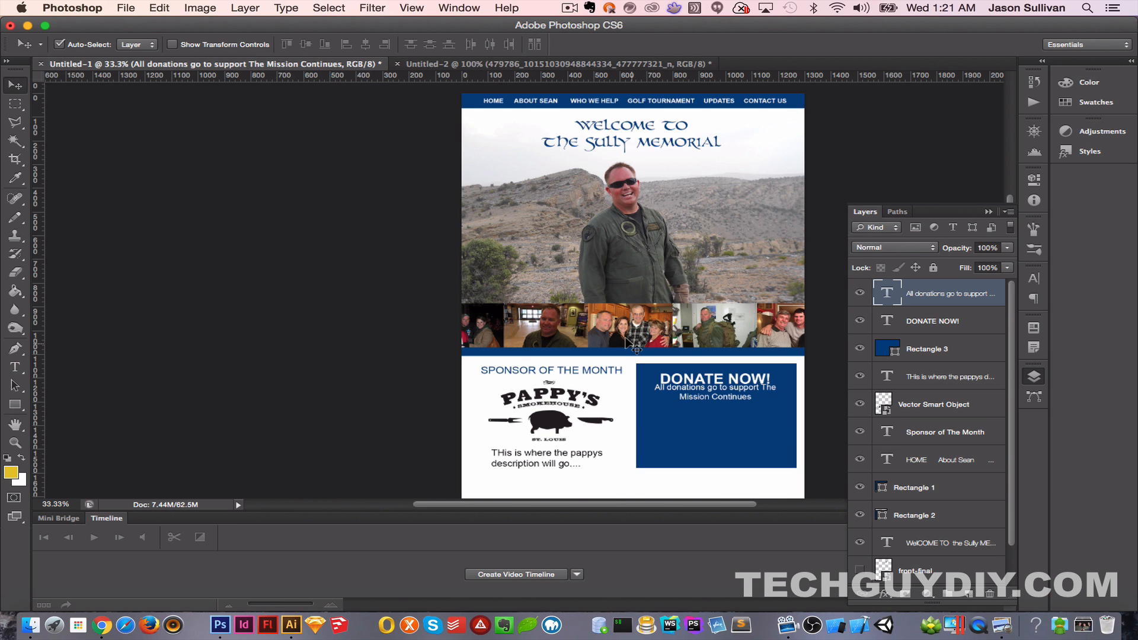
pyautogui.hotkey('shift', 'Down')
pyautogui.hotkey('shift', 'Down')
# Step: Move "The" onto the second line of the donation text and commit the edit
pyautogui.press('t')
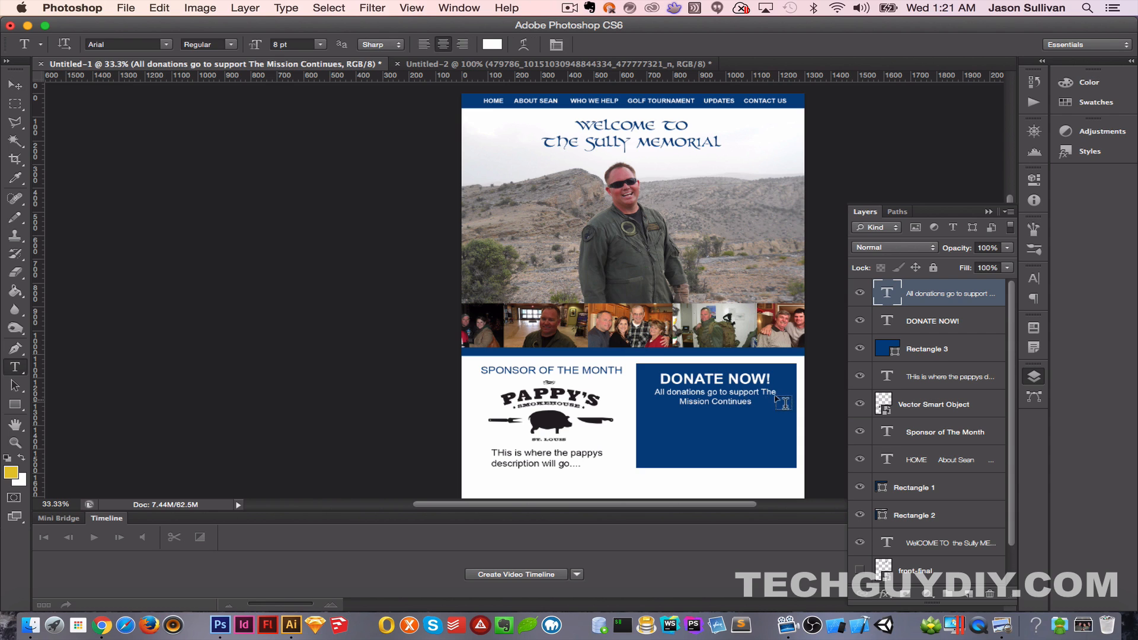
pyautogui.click(761, 393)
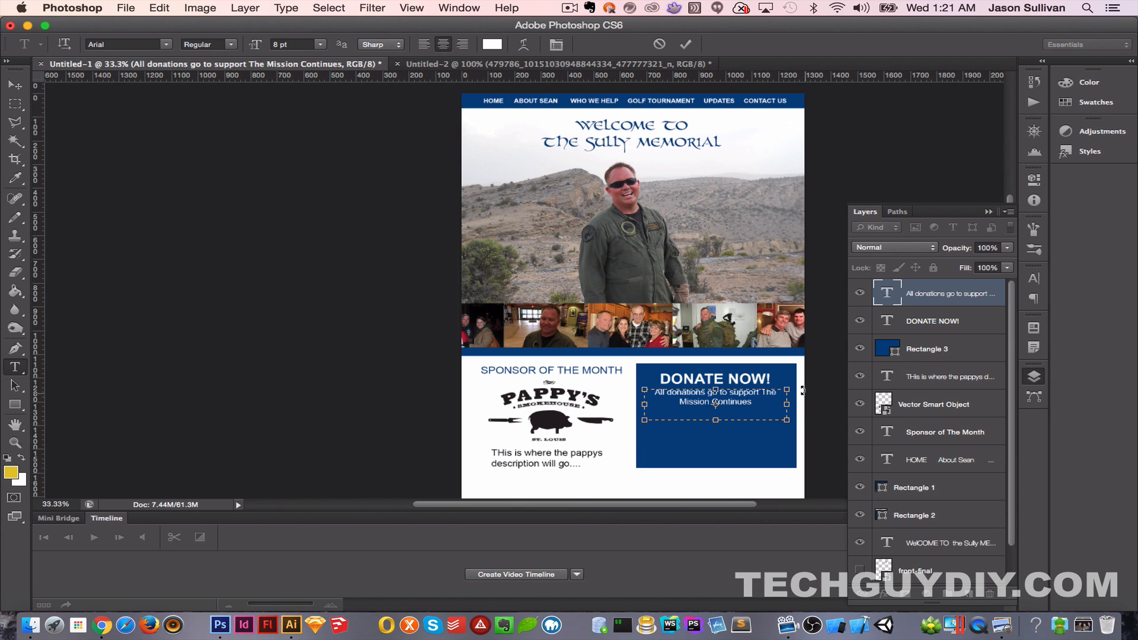
pyautogui.press('super+Return')
# Step: Fine-tune the two-line donation text's position, slightly lower and centered under the heading
pyautogui.press('v')
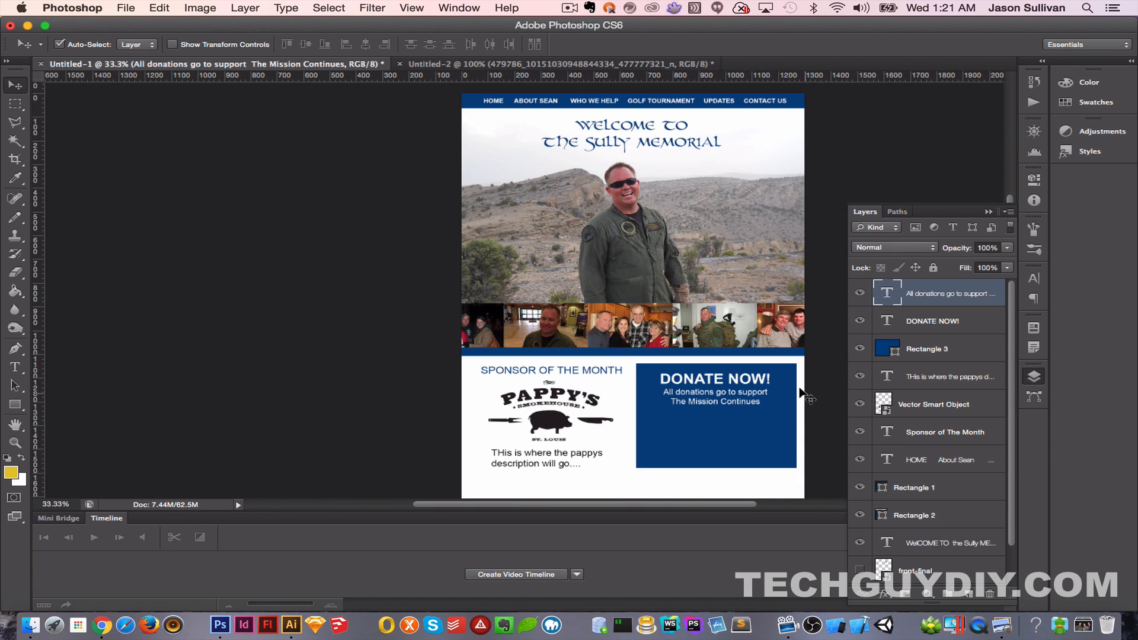
pyautogui.hotkey('shift', 'Down')
pyautogui.hotkey('shift', 'Left')
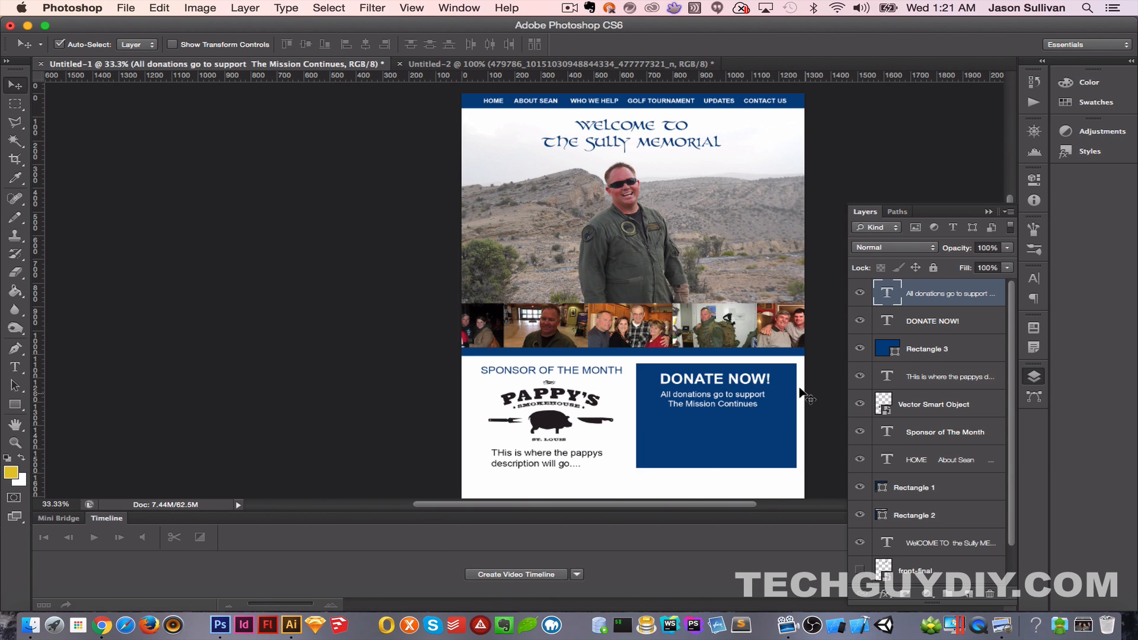
pyautogui.hotkey('shift', 'Right')
pyautogui.press('Left')
pyautogui.press('Up')
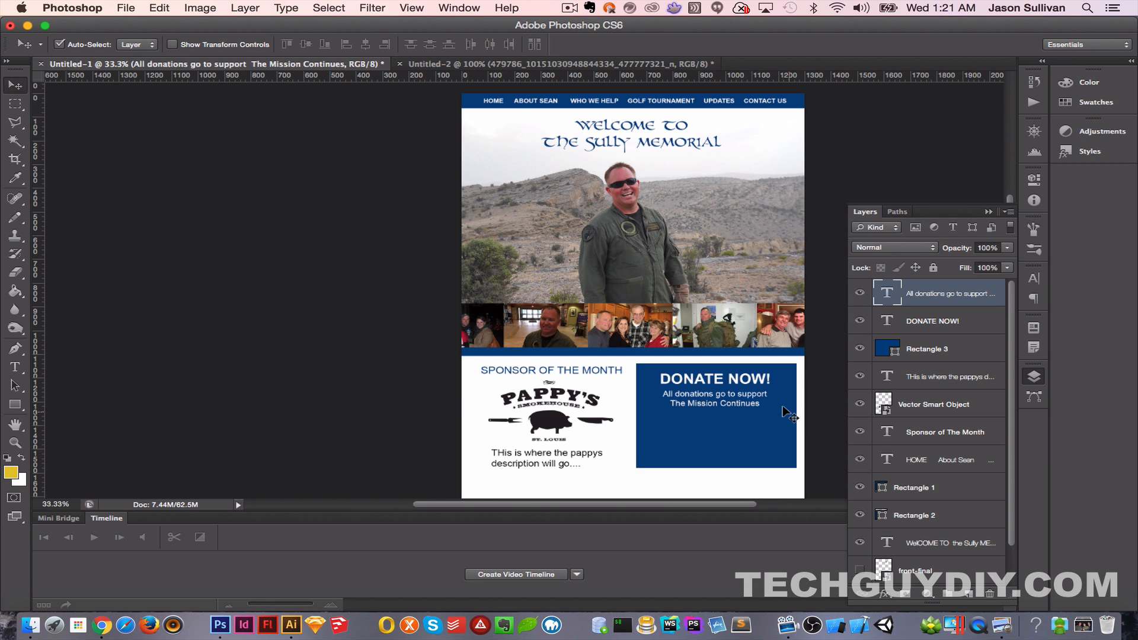
# Step: Shorten the blue donation rectangle by raising its lower edge closer to the donation text
pyautogui.click(783, 408)
pyautogui.press('super+t')
pyautogui.moveTo(716, 462); pyautogui.dragTo(706, 434)
pyautogui.press('Return')
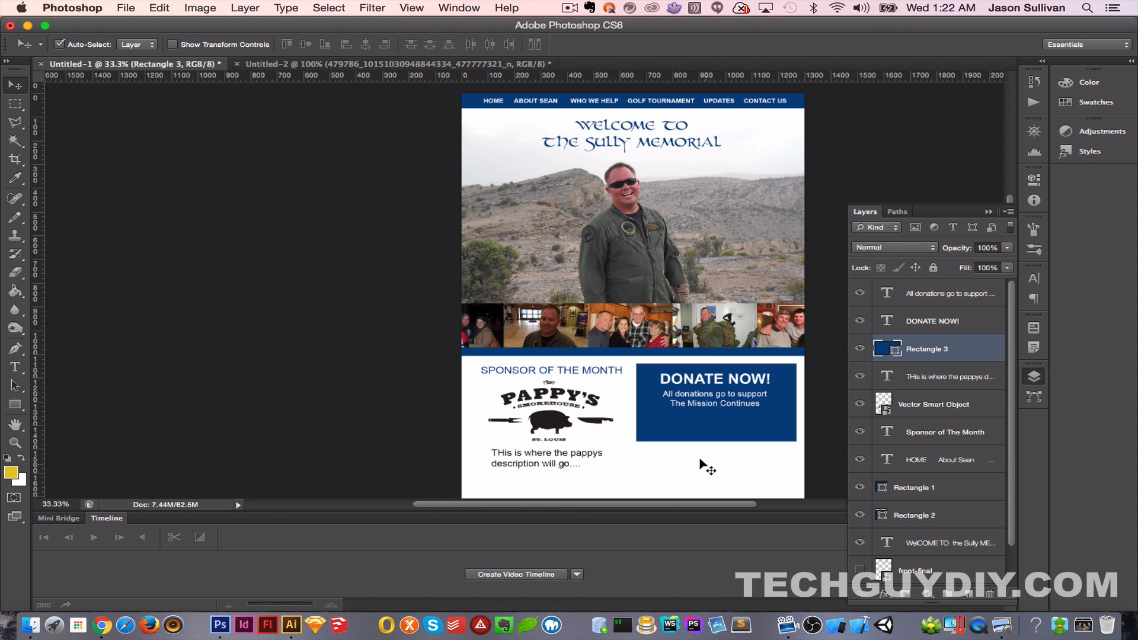
pyautogui.press('t')
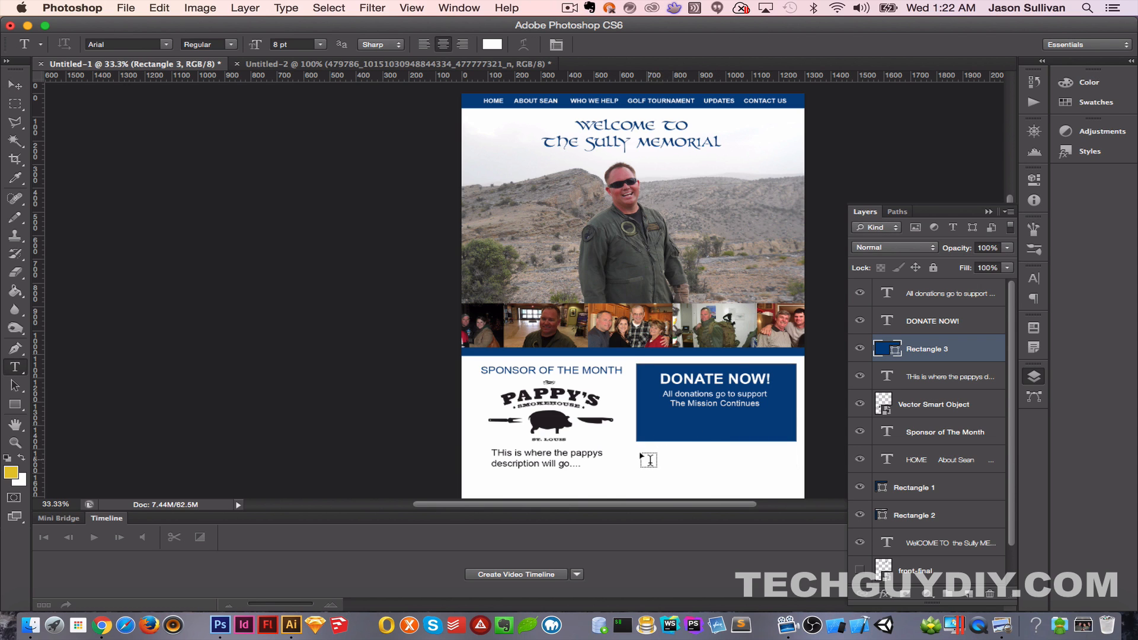
pyautogui.moveTo(643, 455); pyautogui.dragTo(754, 472)
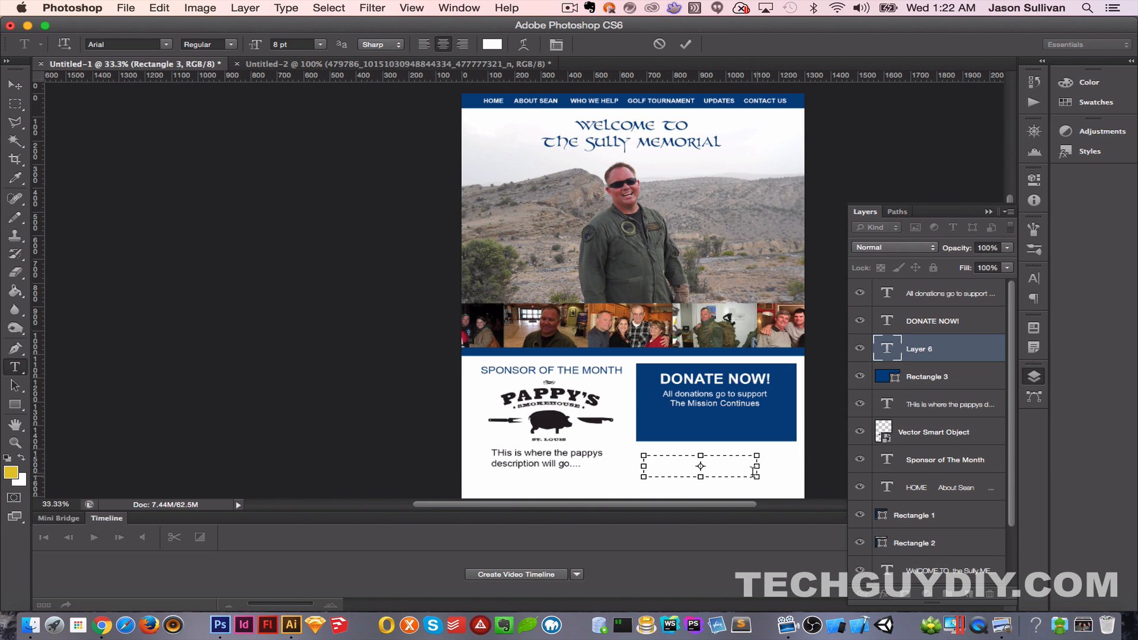
pyautogui.hotkey('ctrl', 'Return')
pyautogui.press('v')
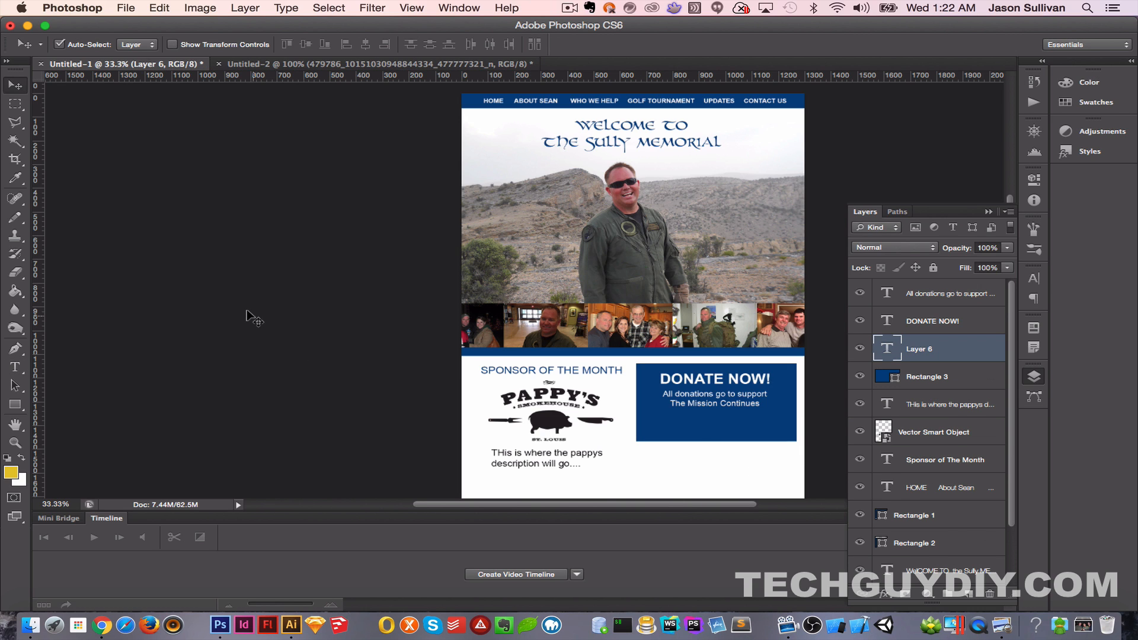
pyautogui.press('Delete')
# Step: Draw a rounded rectangle with a corner radius of 5 px across the blue box, beneath the donation text
pyautogui.click(15, 404)
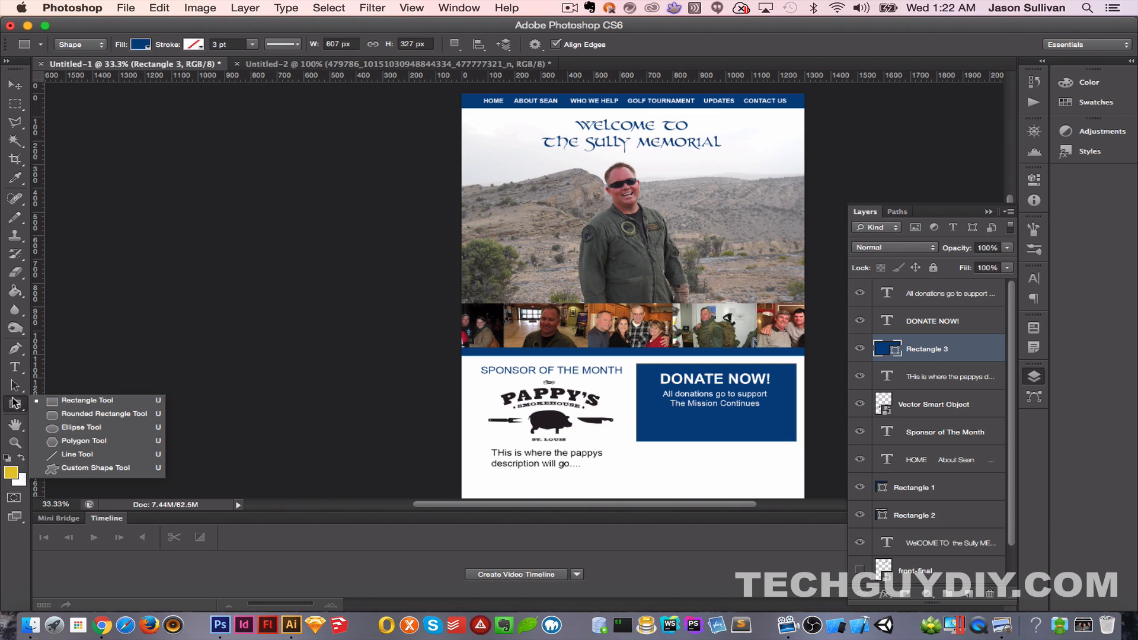
pyautogui.click(66, 414)
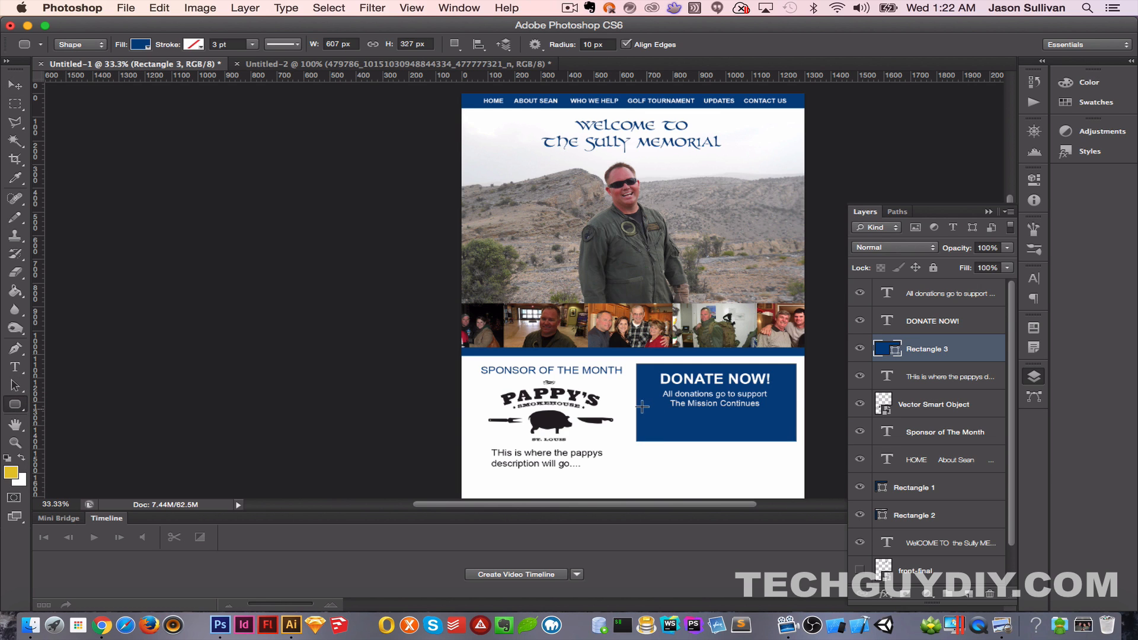
pyautogui.moveTo(649, 412); pyautogui.dragTo(781, 434)
pyautogui.press('super+z')
pyautogui.click(589, 44)
pyautogui.press('BackSpace')
pyautogui.write('5')
pyautogui.moveTo(644, 413); pyautogui.dragTo(783, 431)
pyautogui.press('v')
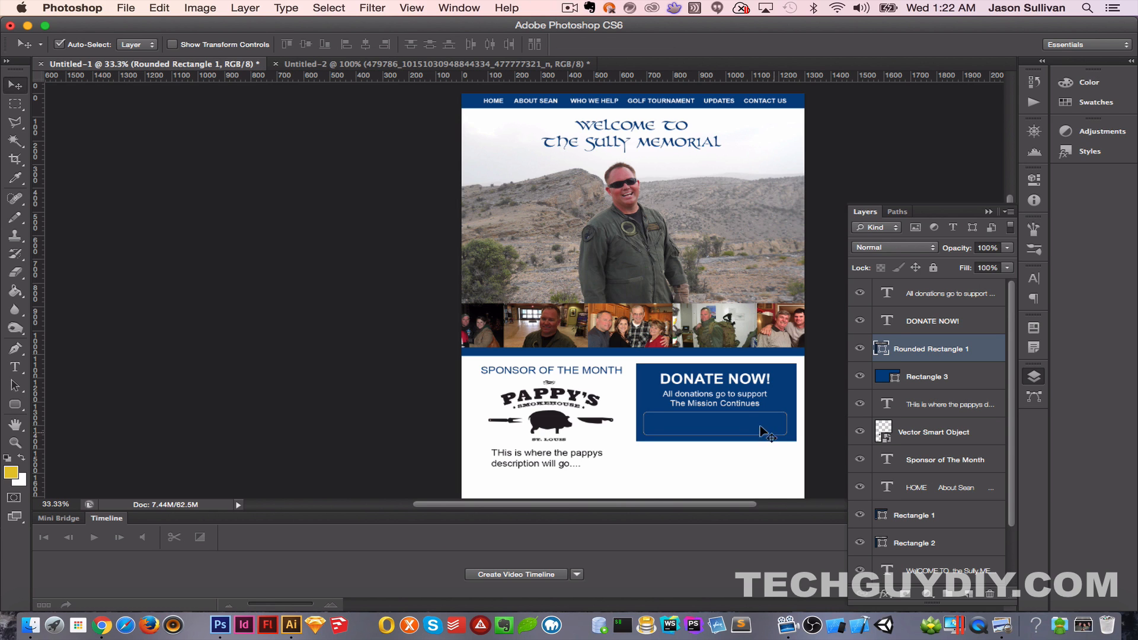
# Step: Fill the rounded rectangle with the yellow foreground color (e4c726)
pyautogui.doubleClick(880, 346)
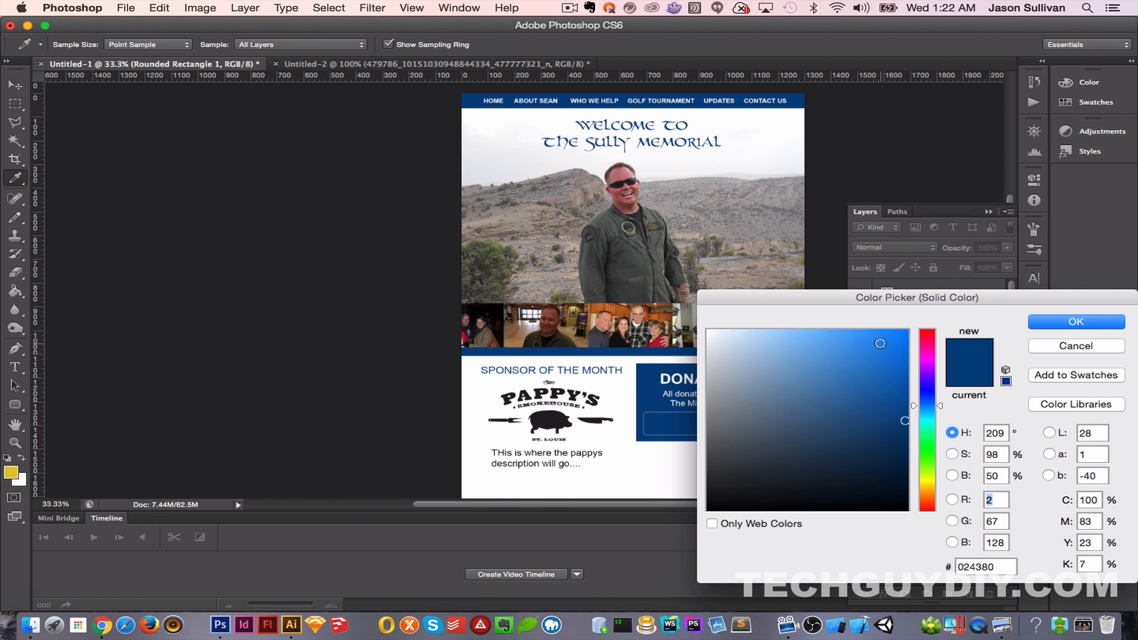
pyautogui.click(10, 472)
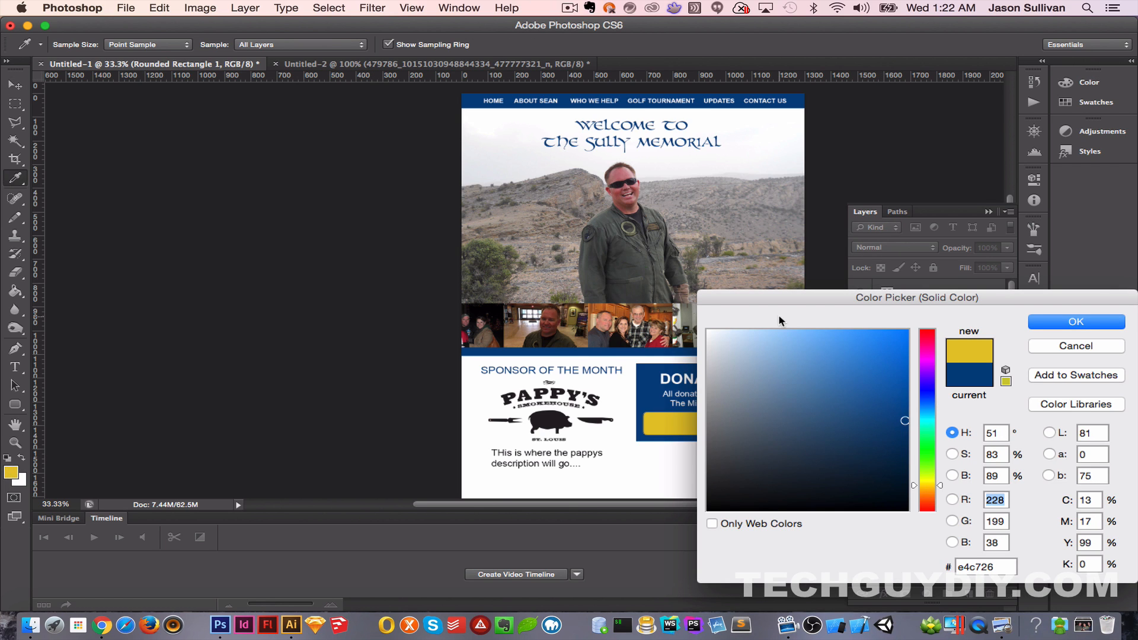
pyautogui.click(1076, 322)
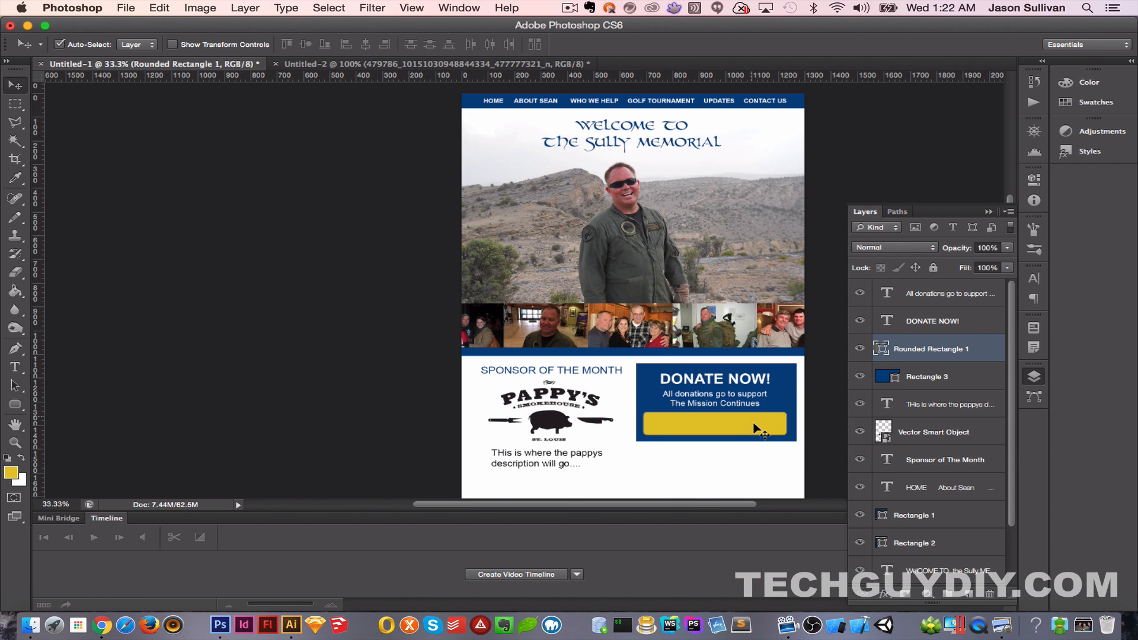
# Step: Nudge the yellow rounded rectangle slightly right and down to center it in the blue box
pyautogui.press('Right')
pyautogui.press('Right')
pyautogui.press('Right')
pyautogui.press('Right')
pyautogui.press('Right')
pyautogui.press('Right')
pyautogui.press('Down')
pyautogui.press('Down')
pyautogui.press('Down')
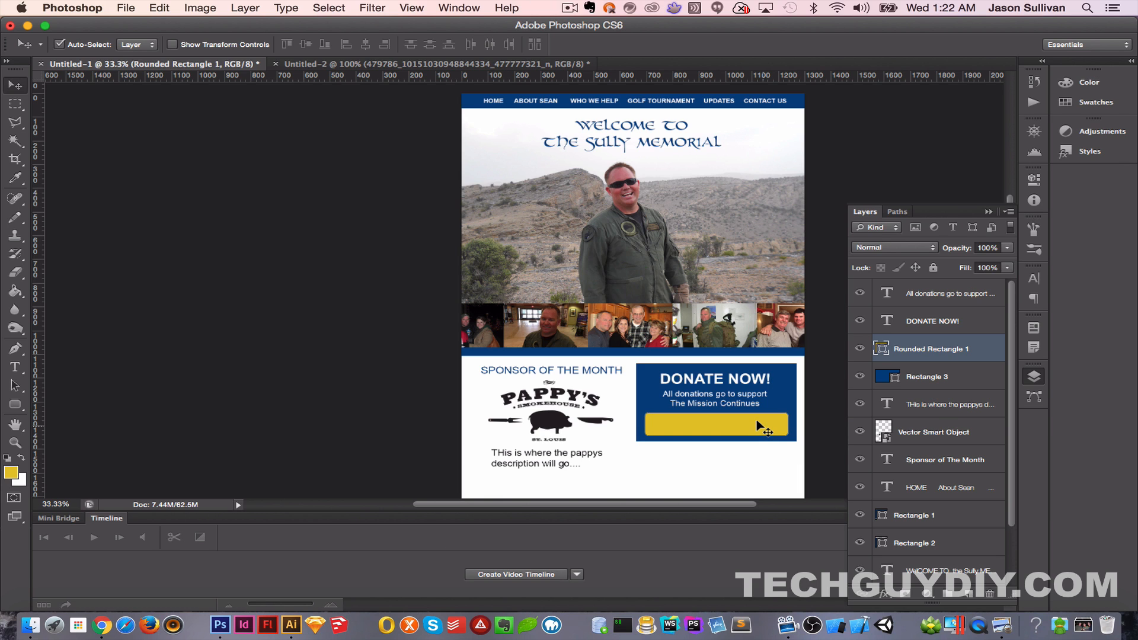
pyautogui.press('super+t')
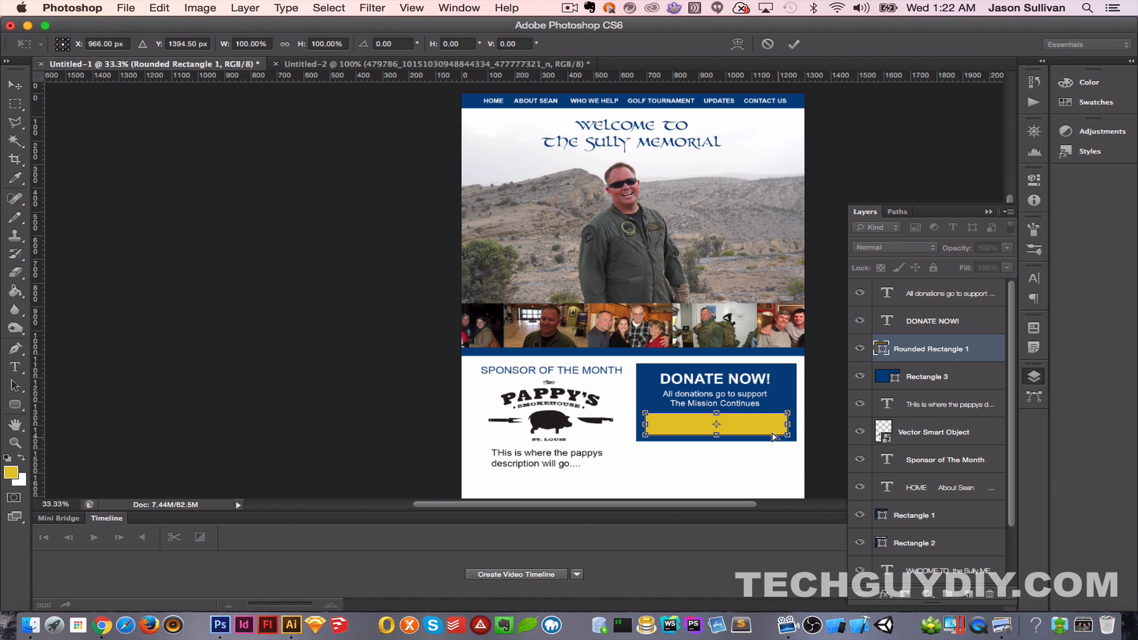
pyautogui.press('Return')
# Step: Extend the blue donation rectangle's lower edge downward to leave more room around the yellow button
pyautogui.click(785, 391)
pyautogui.press('super+t')
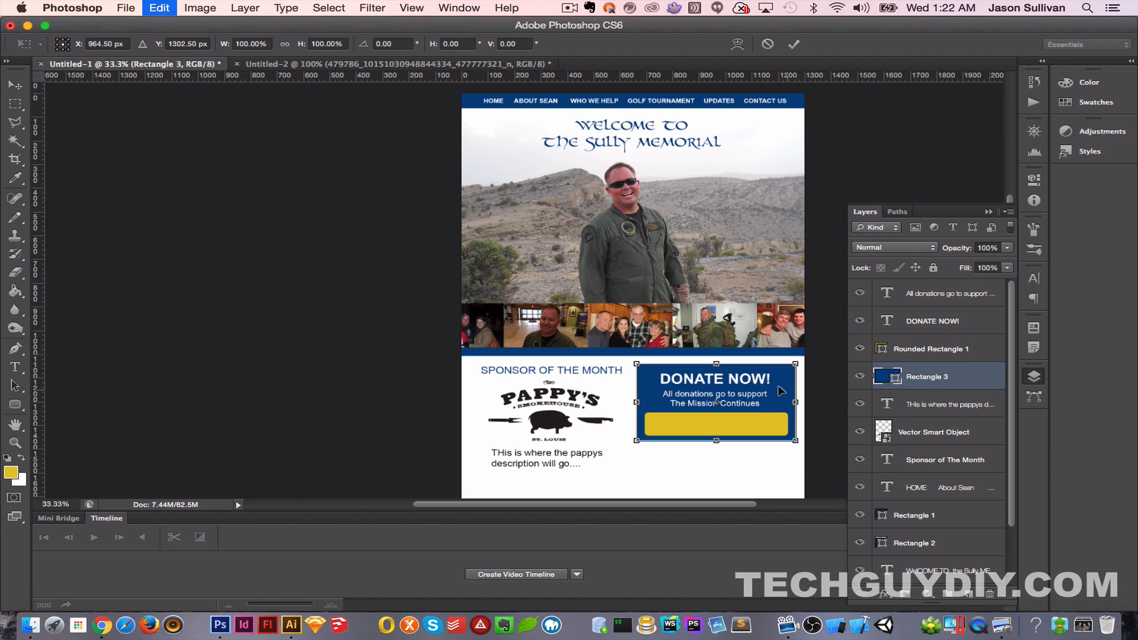
pyautogui.moveTo(716, 441); pyautogui.dragTo(729, 368)
pyautogui.press('Return')
# Step: Shift the heading, donation text and yellow button down to space them evenly in the blue box, then deselect
pyautogui.hotkey('shift', 'Down')
pyautogui.hotkey('shift', 'Down')
pyautogui.hotkey('shift', 'Up')
pyautogui.click(711, 490)
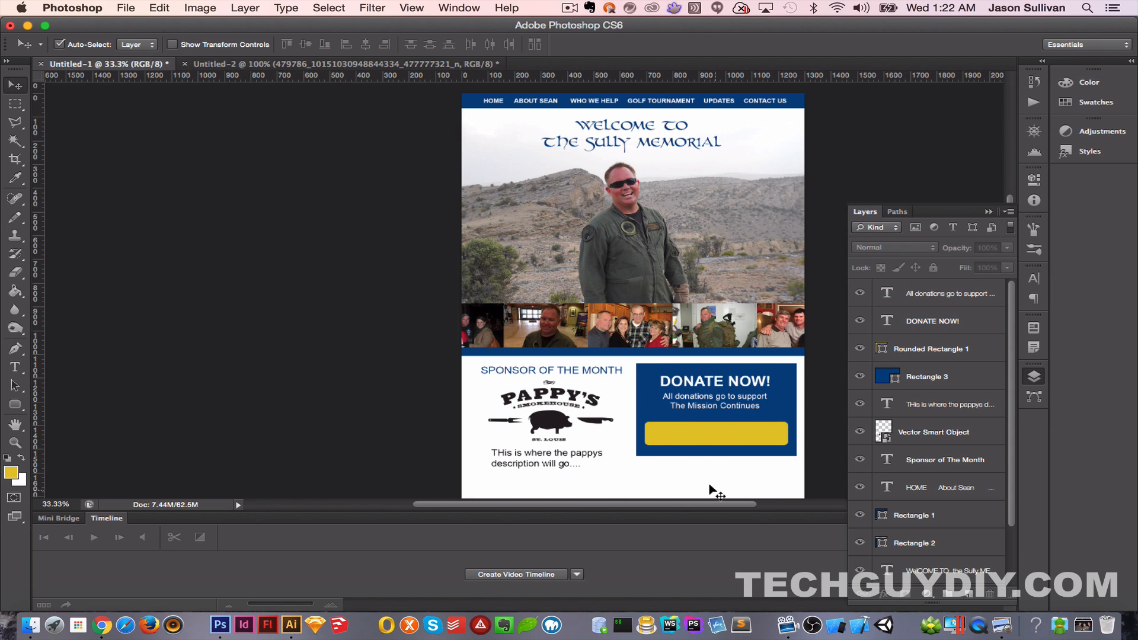
# Step: Add a text box over the yellow button, enter "Donate Now!" and commit it
pyautogui.press('t')
pyautogui.moveTo(660, 424); pyautogui.dragTo(773, 441)
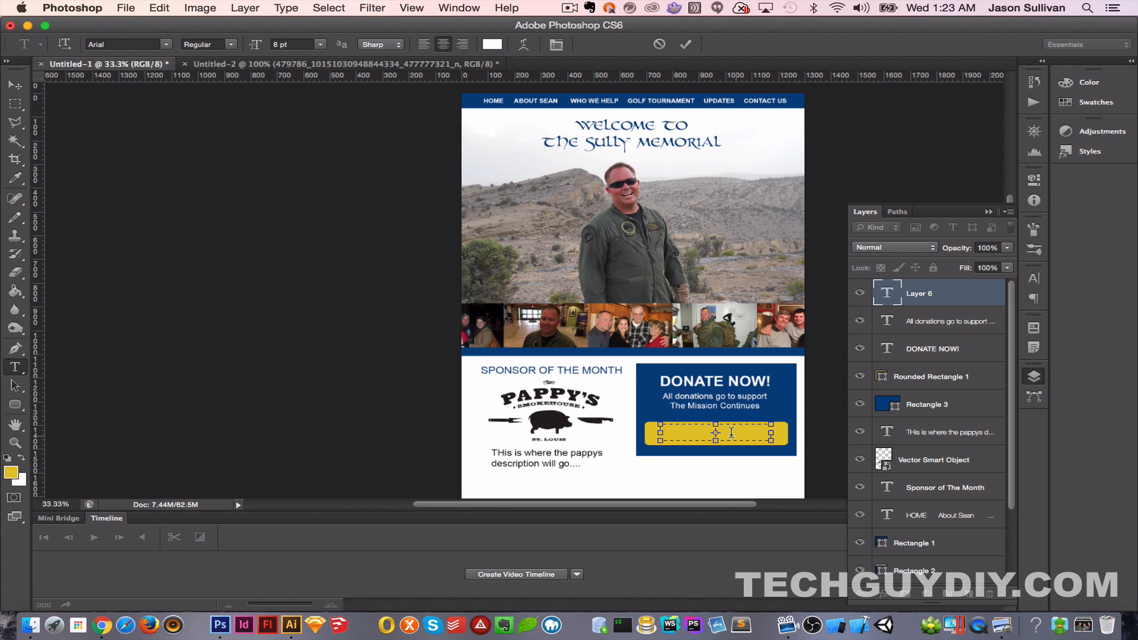
pyautogui.write('Donate Now!')
pyautogui.press('super+Return')
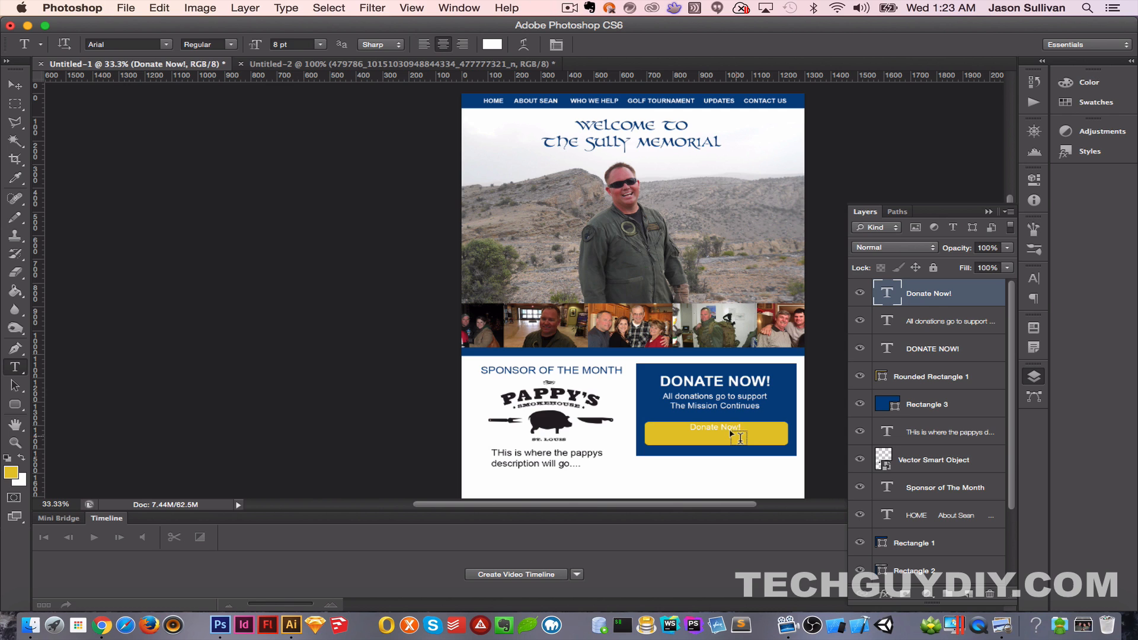
# Step: Replace the bold "DONATE NOW!" heading in the blue box with "Want to Help?" and commit it
pyautogui.click(729, 385)
pyautogui.moveTo(767, 379); pyautogui.dragTo(659, 382)
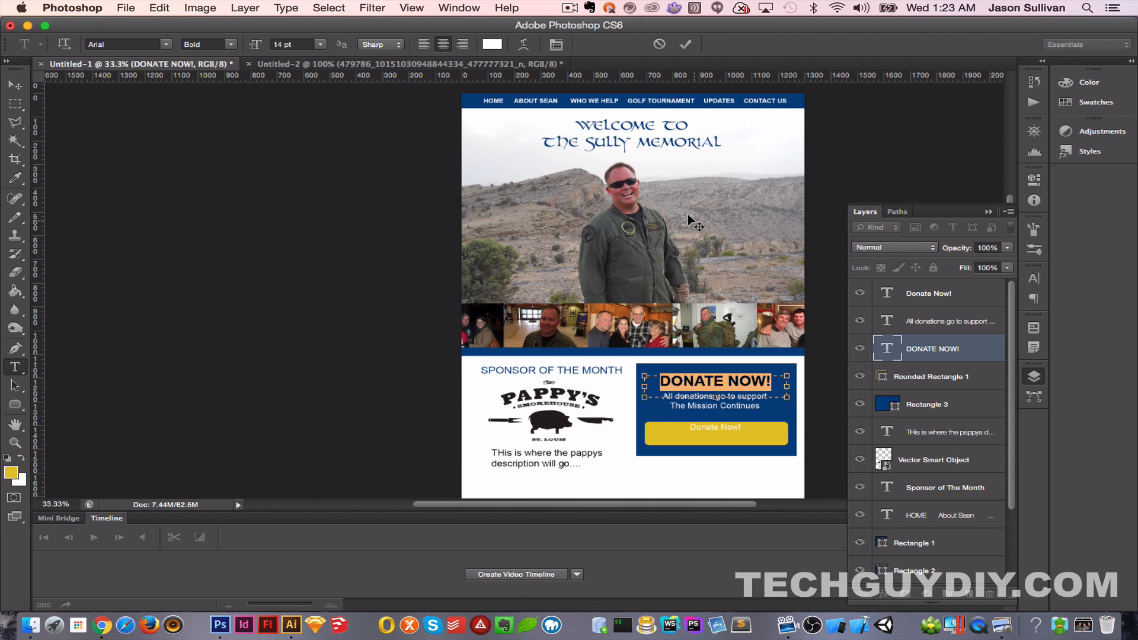
pyautogui.write('Want')
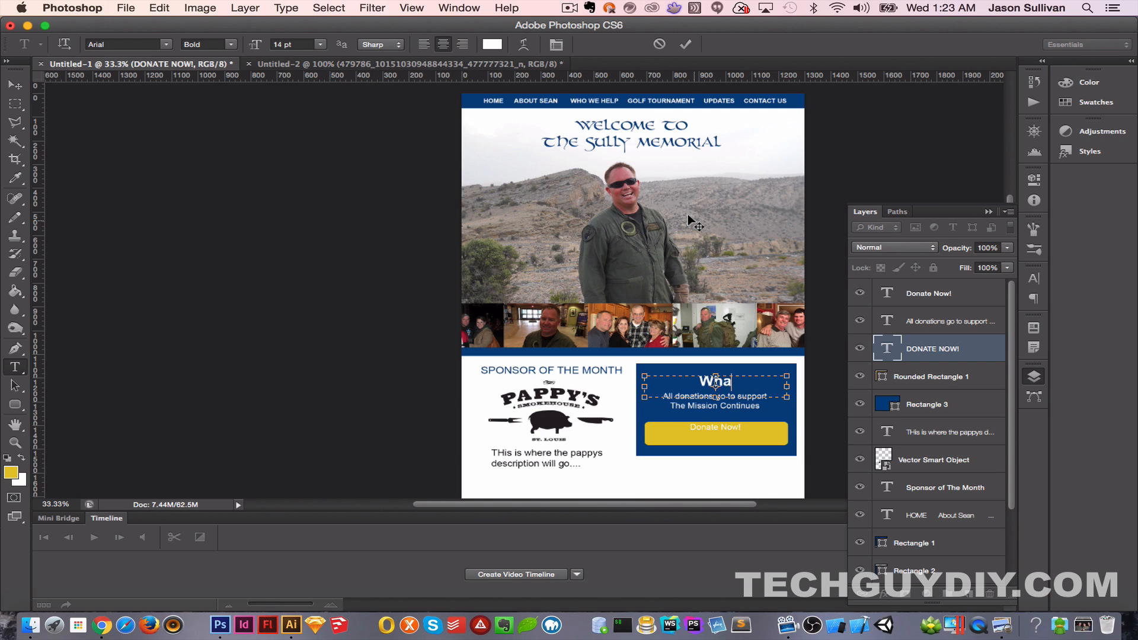
pyautogui.write(' to Help?')
pyautogui.press('super+Return')
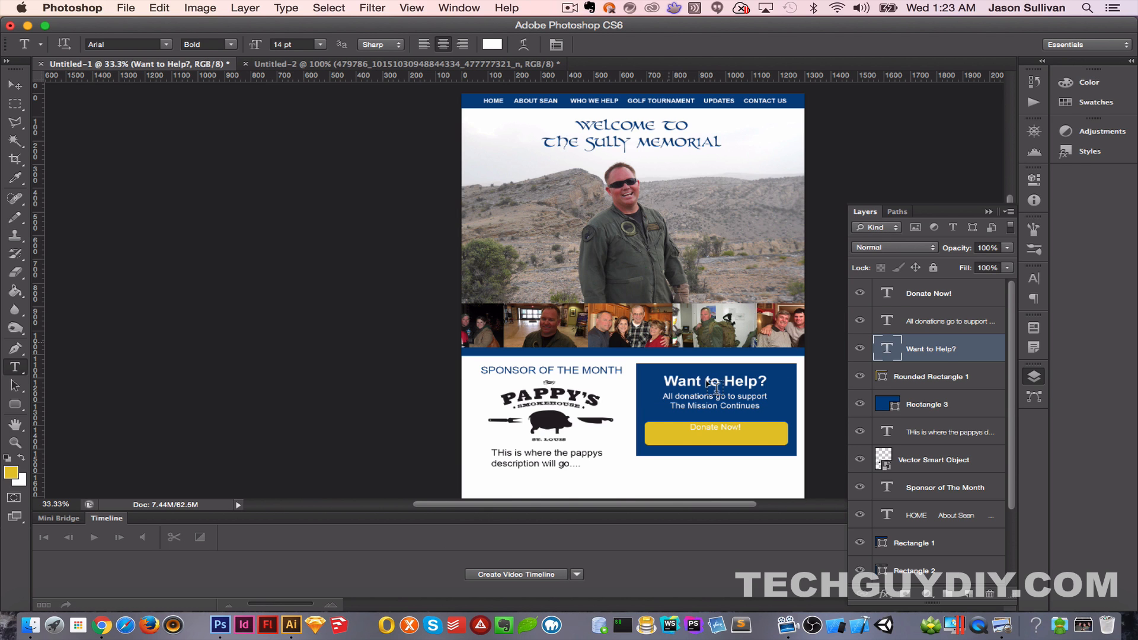
# Step: Recolor the "Donate Now!" text on the yellow button to black
pyautogui.tripleClick(722, 426)
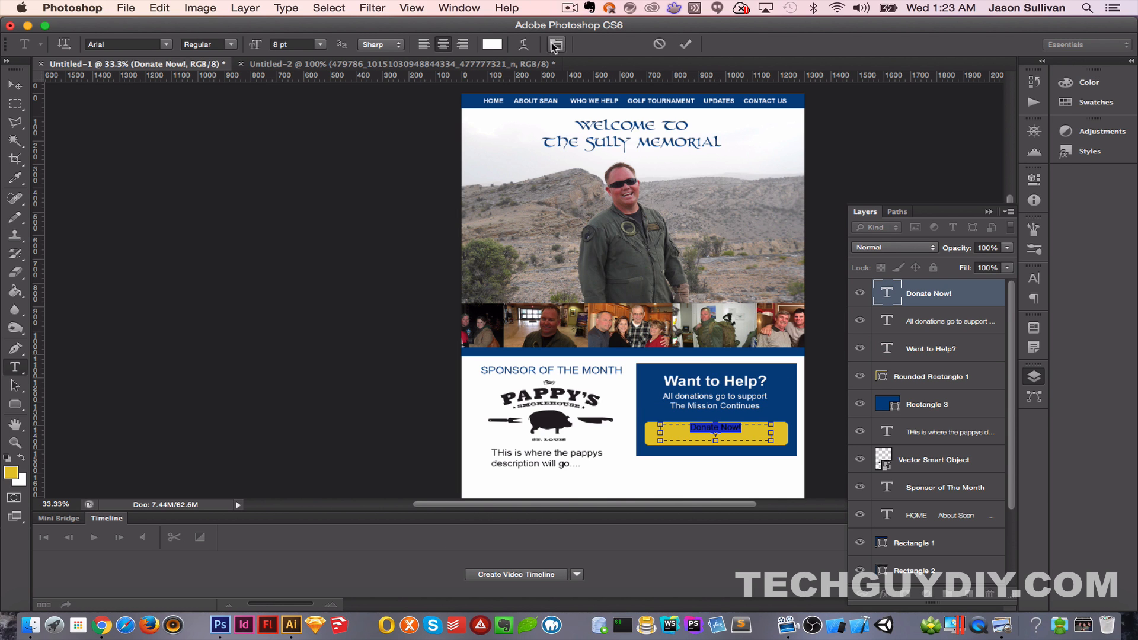
pyautogui.click(492, 44)
pyautogui.moveTo(826, 357); pyautogui.dragTo(788, 509)
pyautogui.click(1076, 323)
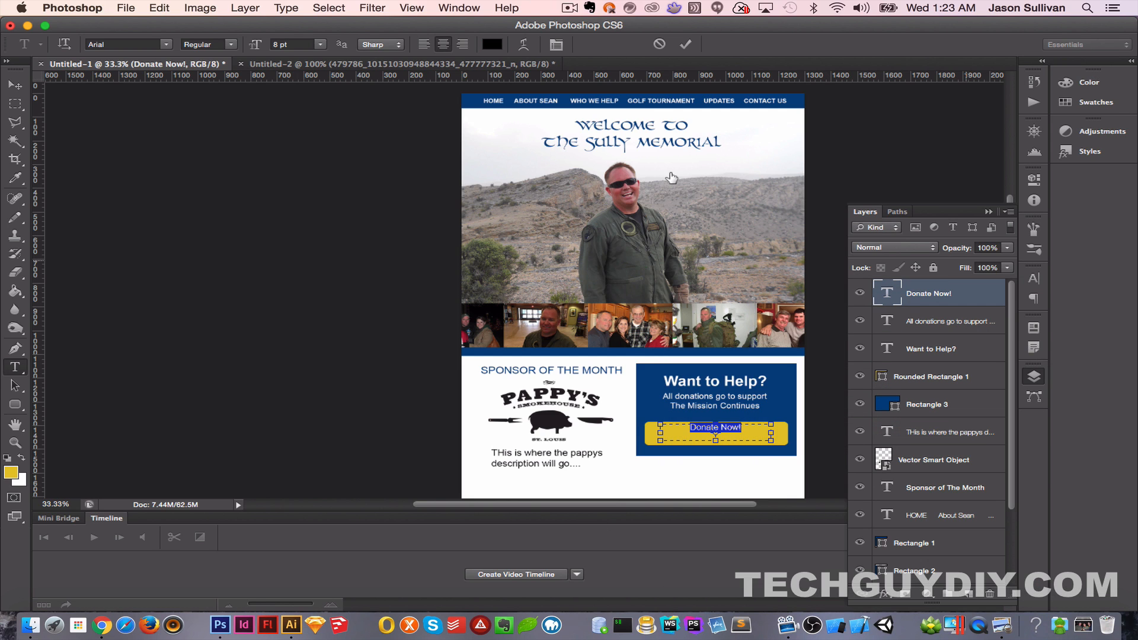
# Step: Set the "Donate Now!" button text to bold at 15 pt
pyautogui.click(228, 45)
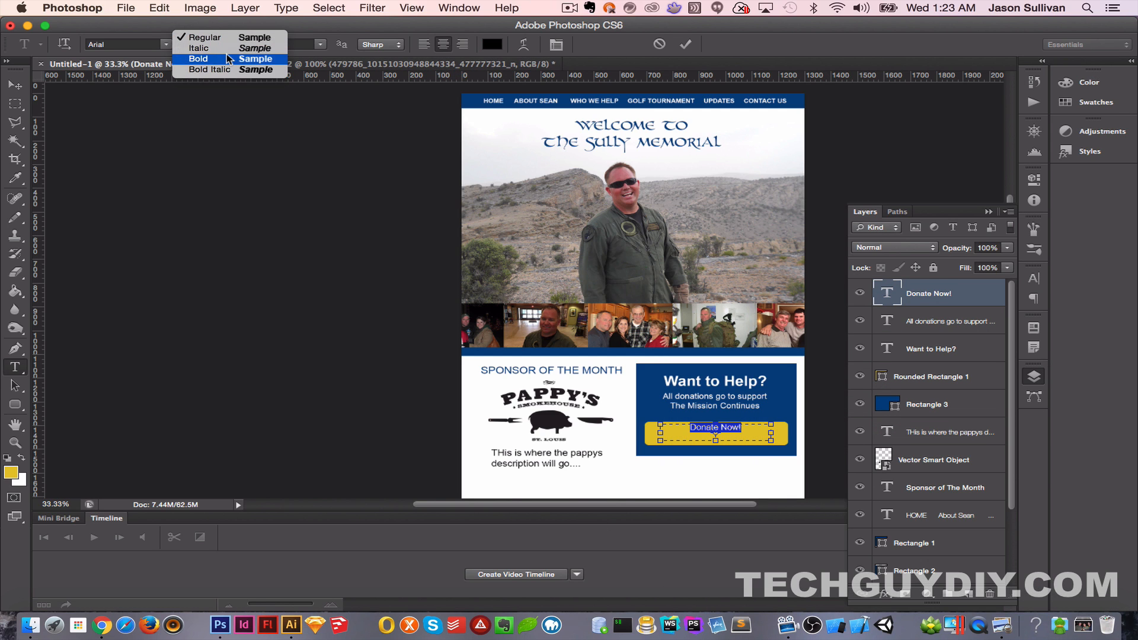
pyautogui.click(228, 59)
pyautogui.click(274, 45)
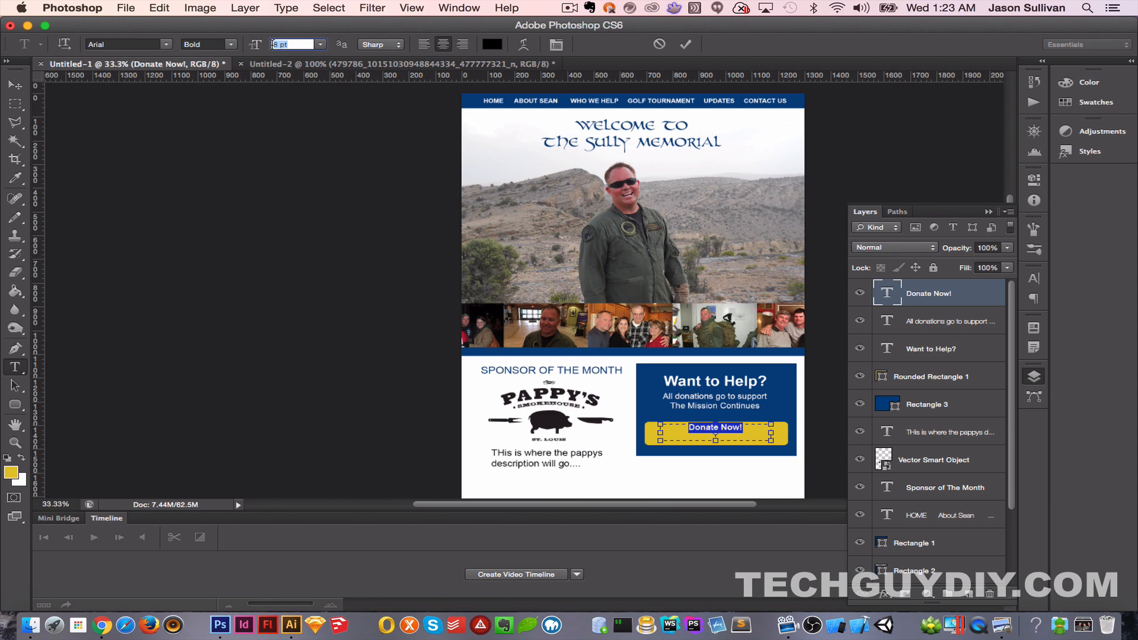
pyautogui.press('Up')
pyautogui.press('Up')
pyautogui.press('Up')
pyautogui.press('Up')
pyautogui.press('Up')
pyautogui.press('Up')
pyautogui.press('Up')
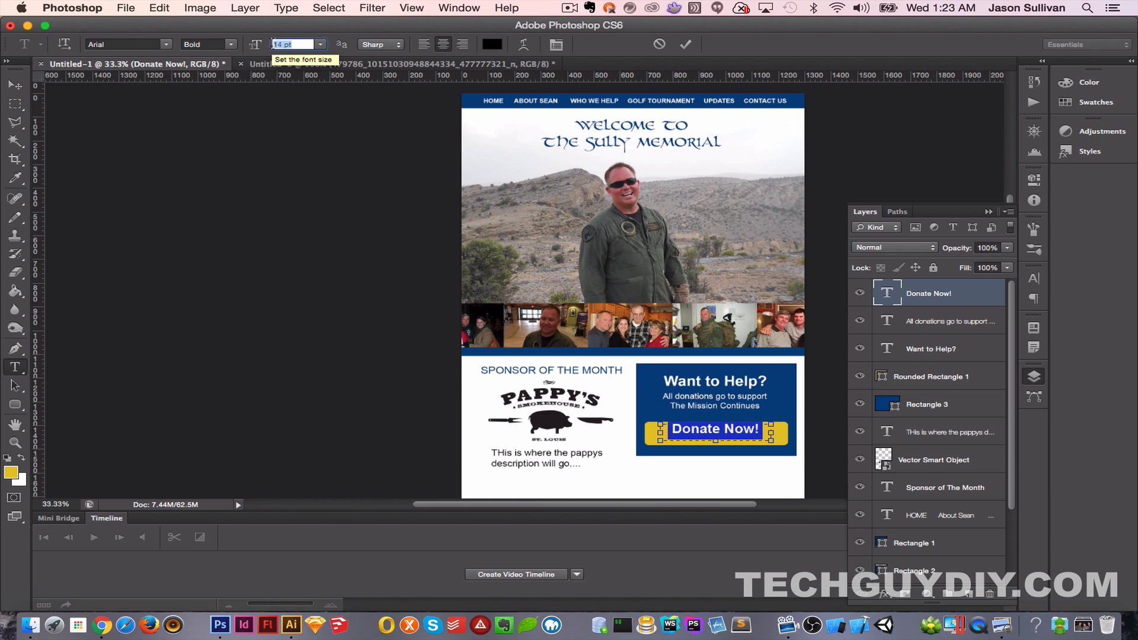
pyautogui.press('Return')
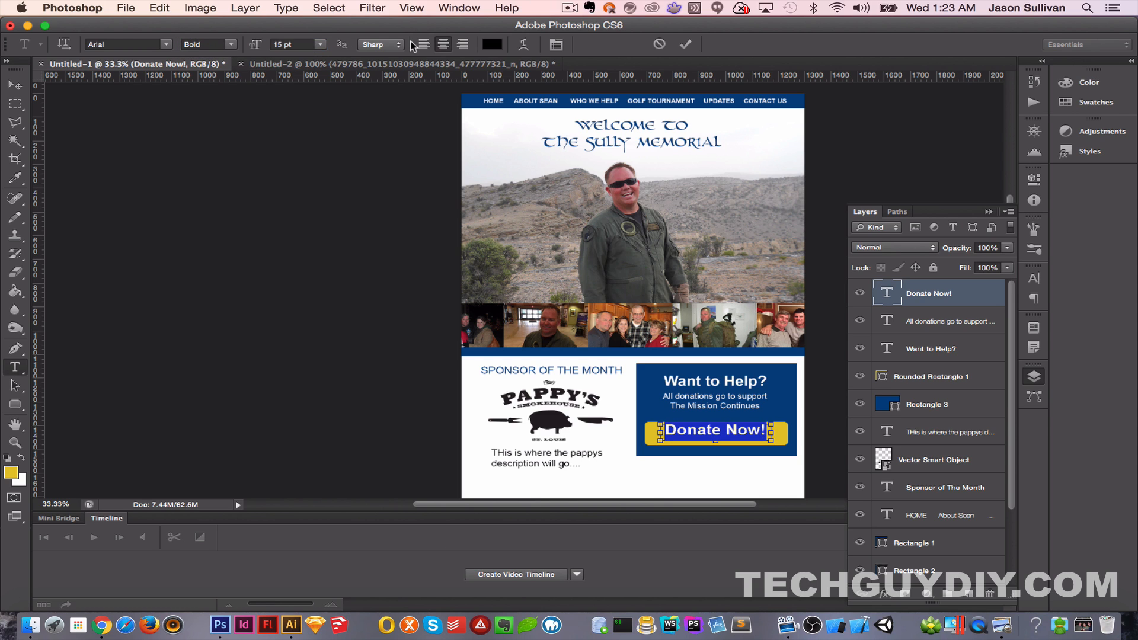
# Step: Commit the button text, then nudge it down and slightly right to center it on the yellow button
pyautogui.press('super+Return')
pyautogui.press('v')
pyautogui.press('Down')
pyautogui.press('Down')
pyautogui.press('Down')
pyautogui.press('Down')
pyautogui.press('Down')
pyautogui.press('Down')
pyautogui.press('Down')
pyautogui.press('Down')
pyautogui.press('Down')
pyautogui.press('Down')
pyautogui.press('Down')
pyautogui.press('Down')
pyautogui.press('Down')
pyautogui.press('Down')
pyautogui.press('Down')
pyautogui.press('Down')
pyautogui.press('Down')
pyautogui.press('Down')
pyautogui.press('Down')
pyautogui.press('Down')
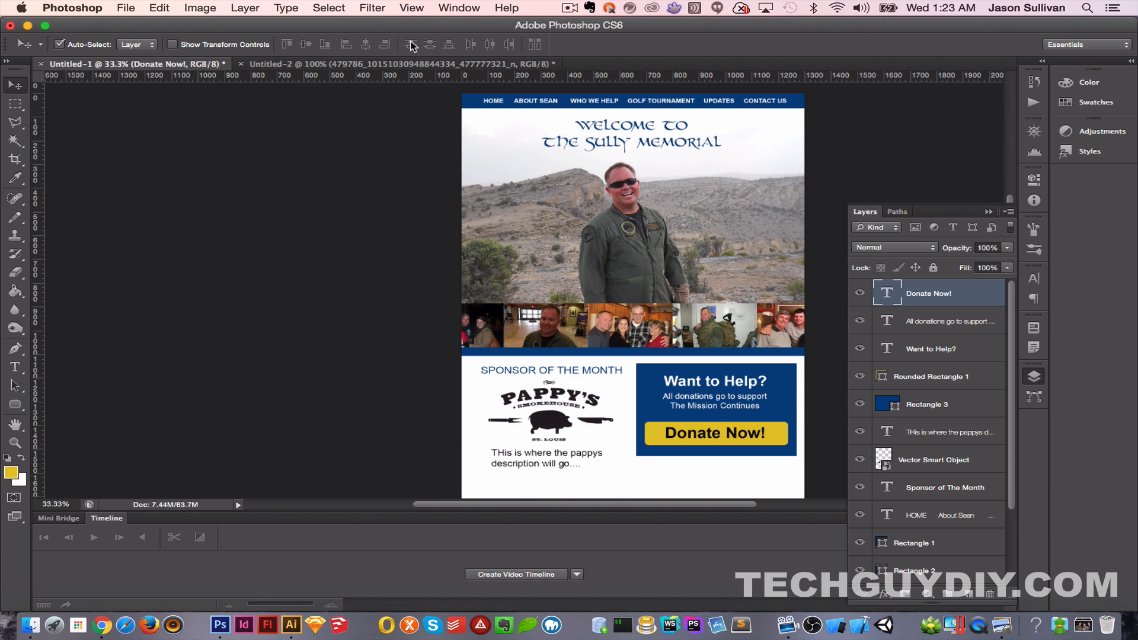
pyautogui.press('Right')
pyautogui.press('Right')
pyautogui.press('Right')
pyautogui.press('Right')
pyautogui.press('Right')
pyautogui.press('Right')
pyautogui.press('Right')
pyautogui.press('Right')
pyautogui.press('Right')
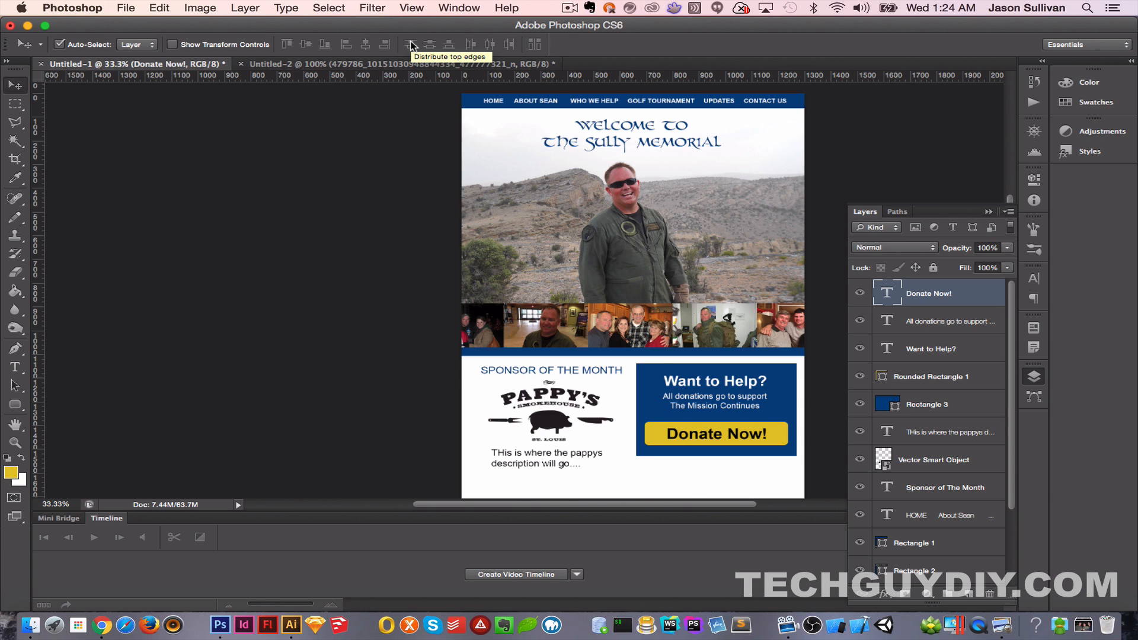
# Step: Recolor the "Donate Now!" text with the blue sampled from the donation box and commit it
pyautogui.press('t')
pyautogui.tripleClick(699, 434)
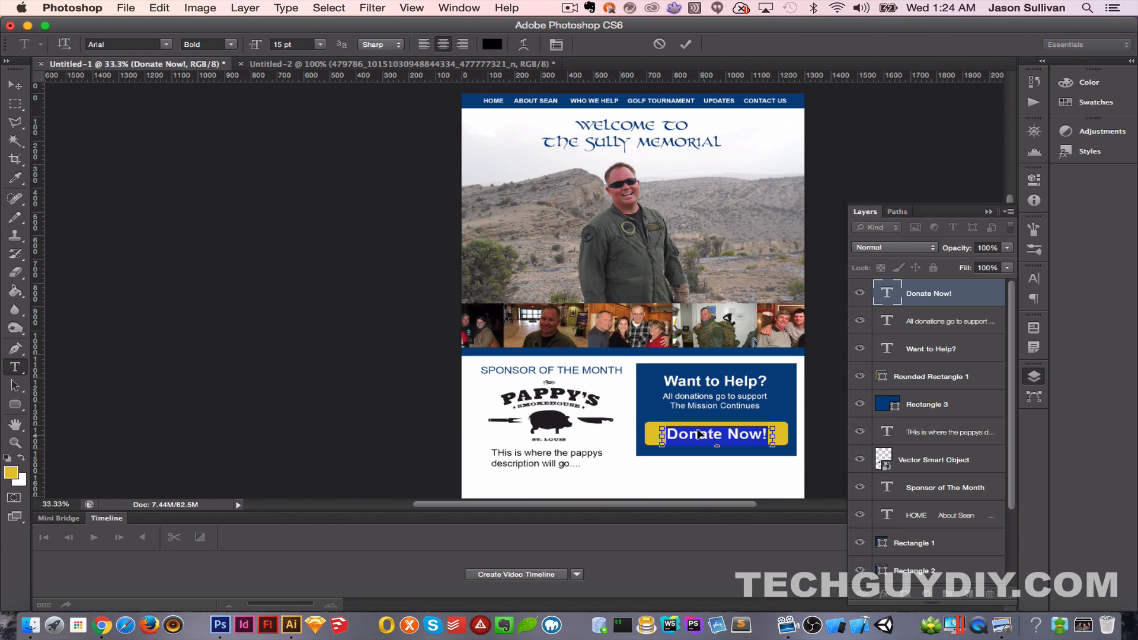
pyautogui.click(492, 44)
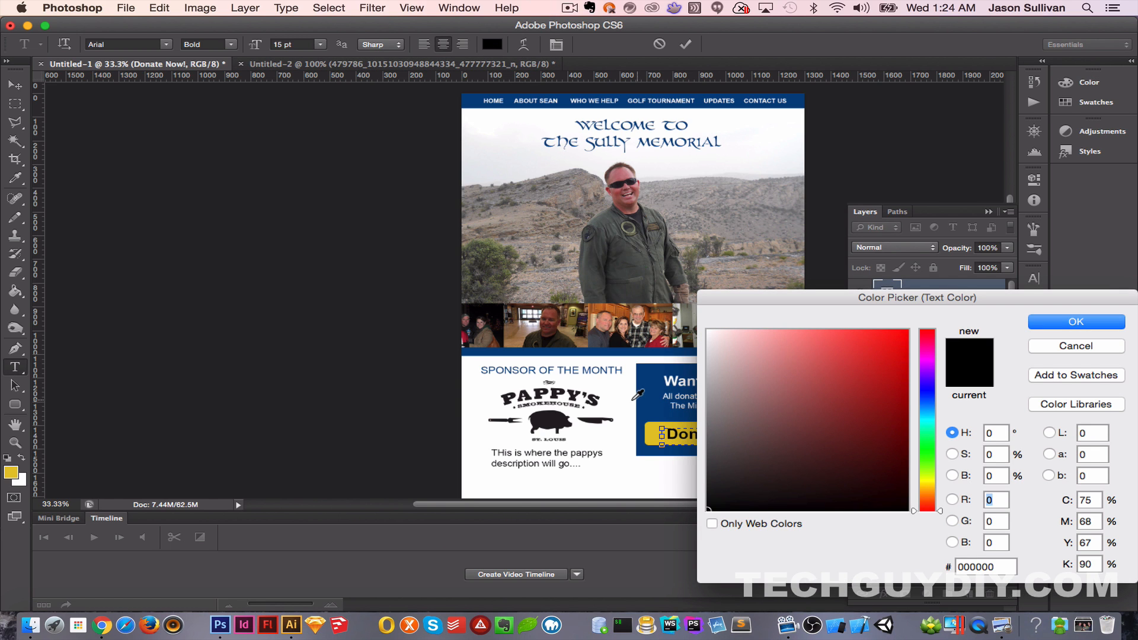
pyautogui.click(640, 403)
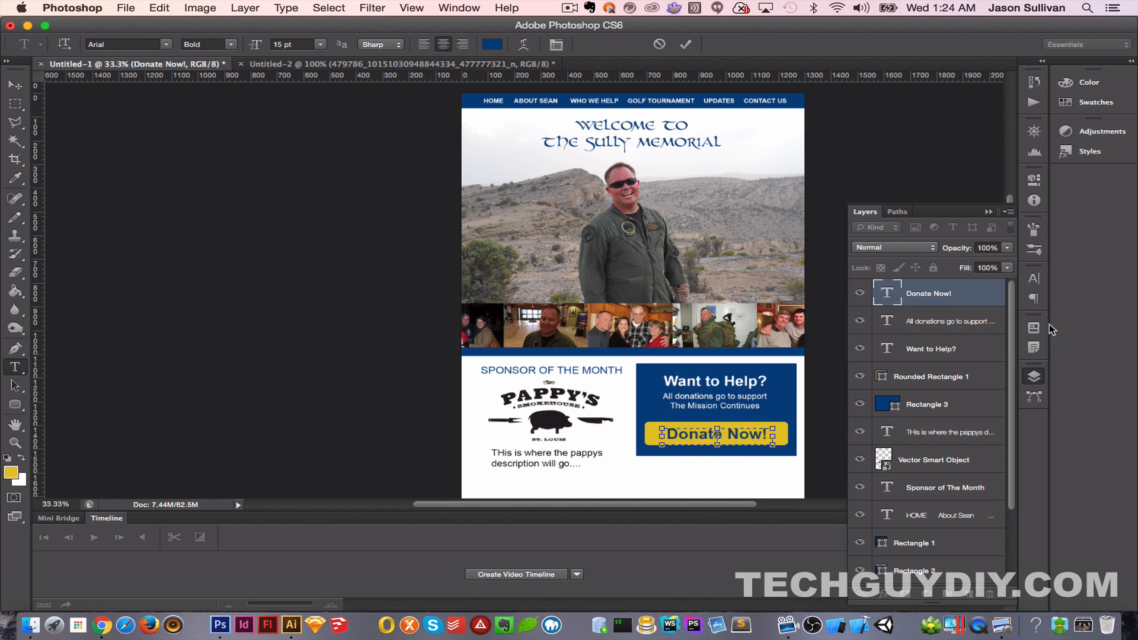
pyautogui.click(1050, 323)
pyautogui.press('super+Return')
pyautogui.press('v')
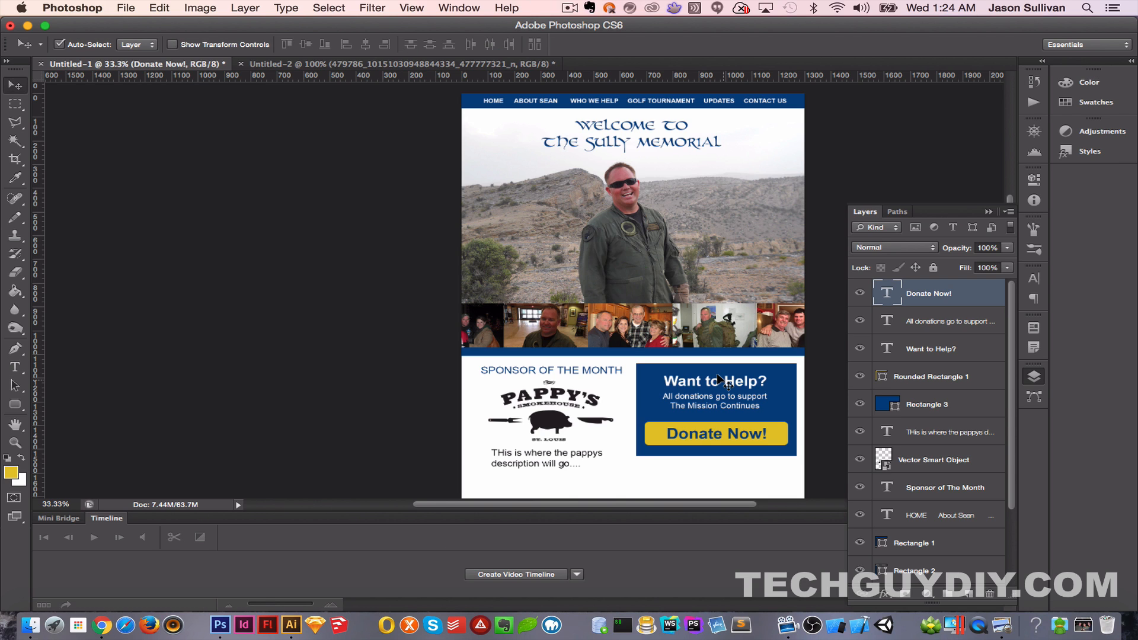
# Step: Apply All Caps to the "Donate Now!" button text and commit the change
pyautogui.press('t')
pyautogui.click(731, 433)
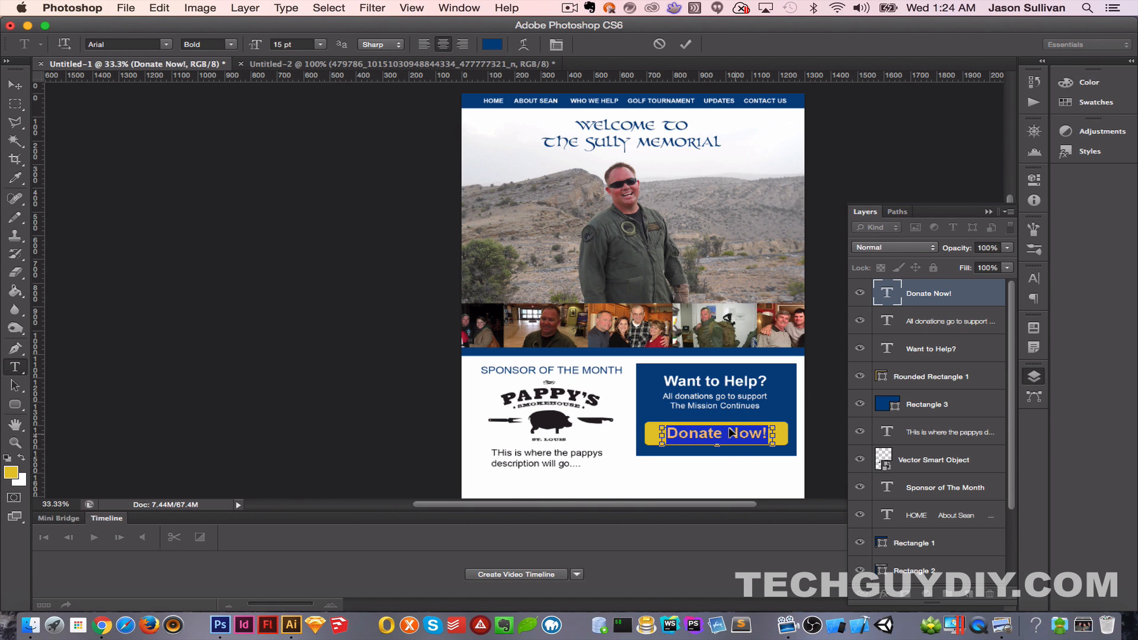
pyautogui.click(1033, 278)
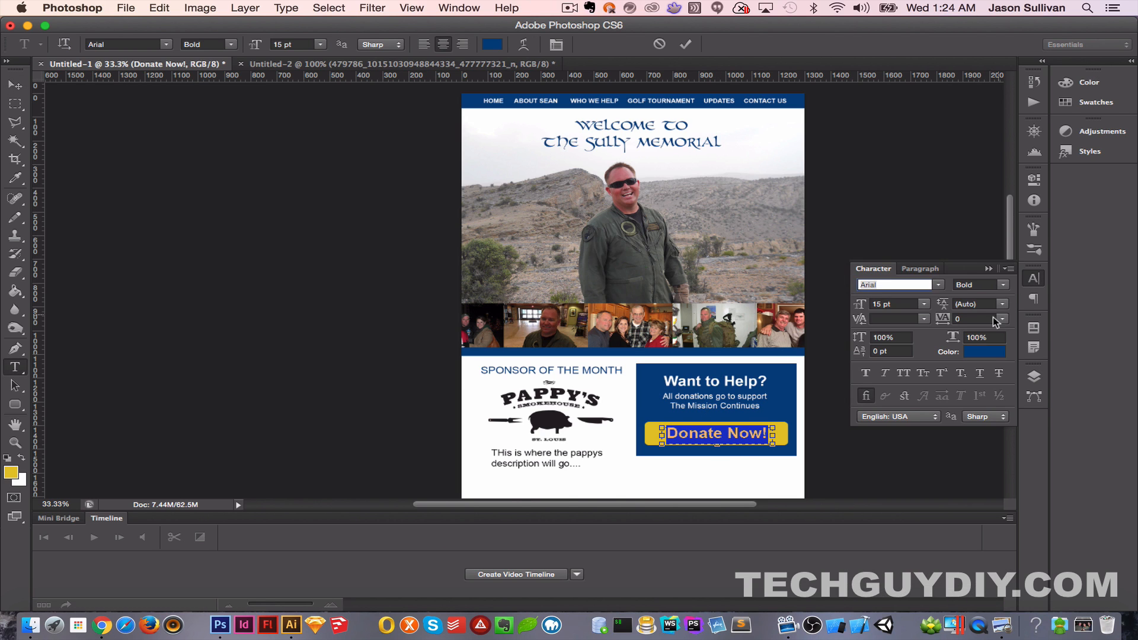
pyautogui.click(906, 373)
pyautogui.press('super+Return')
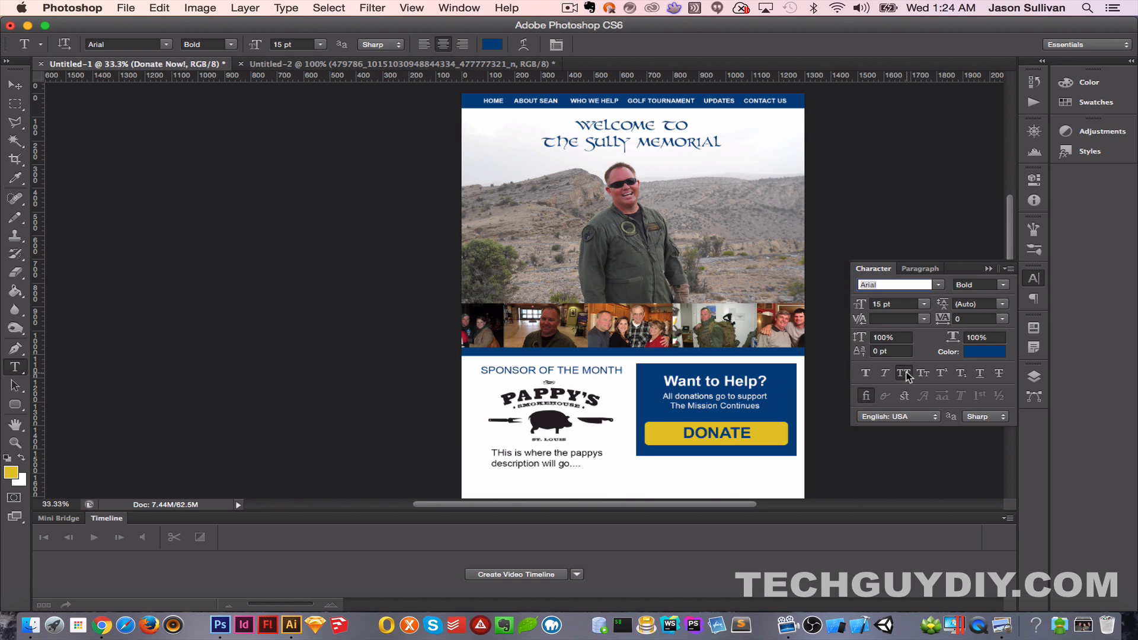
# Step: Reduce the button text to 13 pt so "DONATE NOW!" fits on one line, then commit it
pyautogui.click(728, 433)
pyautogui.moveTo(754, 433); pyautogui.dragTo(682, 433)
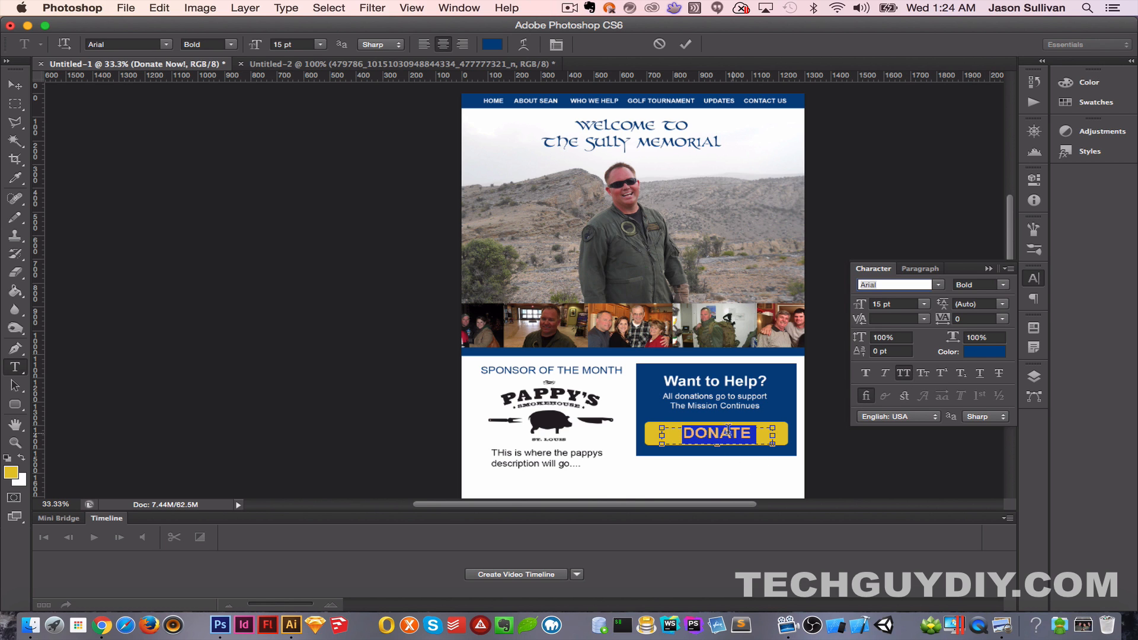
pyautogui.press('Down')
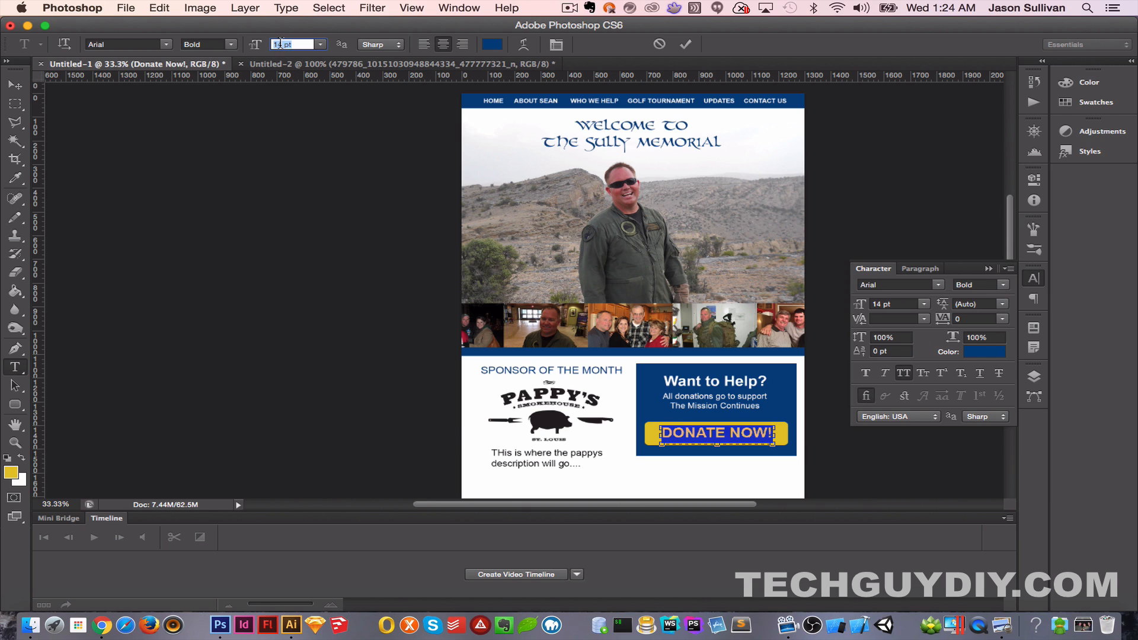
pyautogui.click(281, 44)
pyautogui.press('Down')
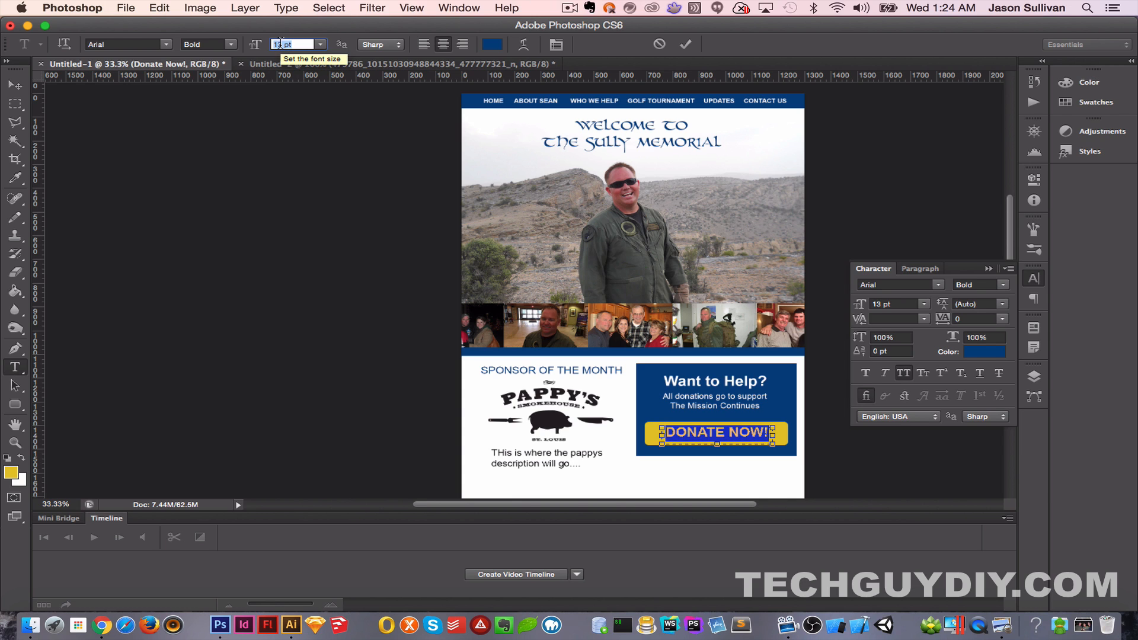
pyautogui.press('super+Return')
pyautogui.press('v')
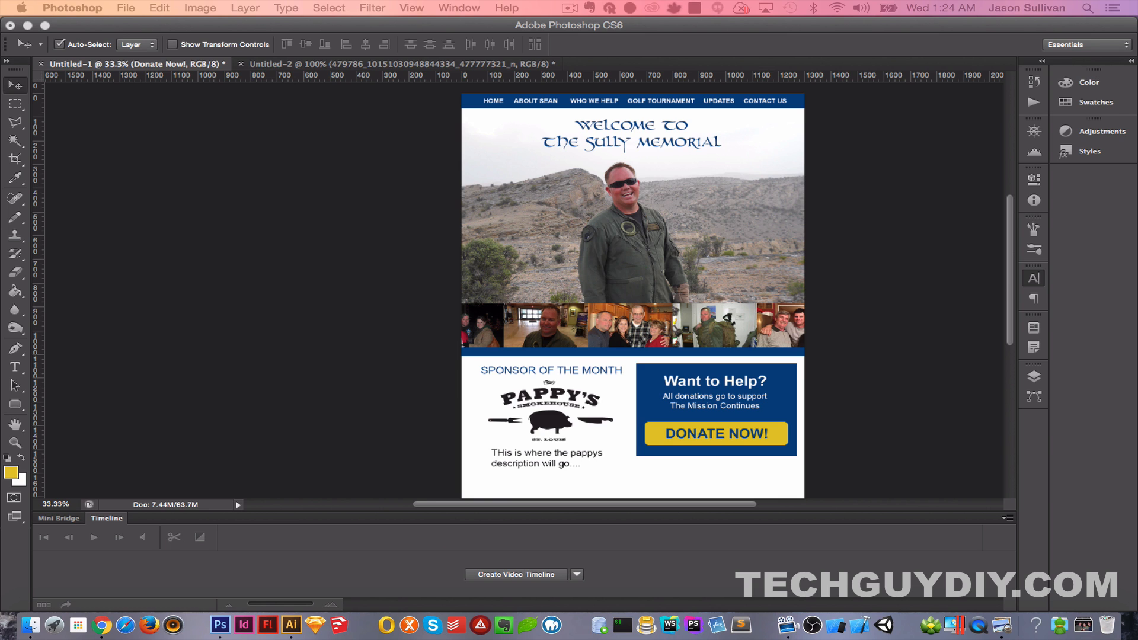
# Step: Scale down the Pappy's Smokehouse logo and nudge it right to center it under the Sponsor of the Month heading
pyautogui.click(871, 369)
pyautogui.click(533, 412)
pyautogui.press('super+t')
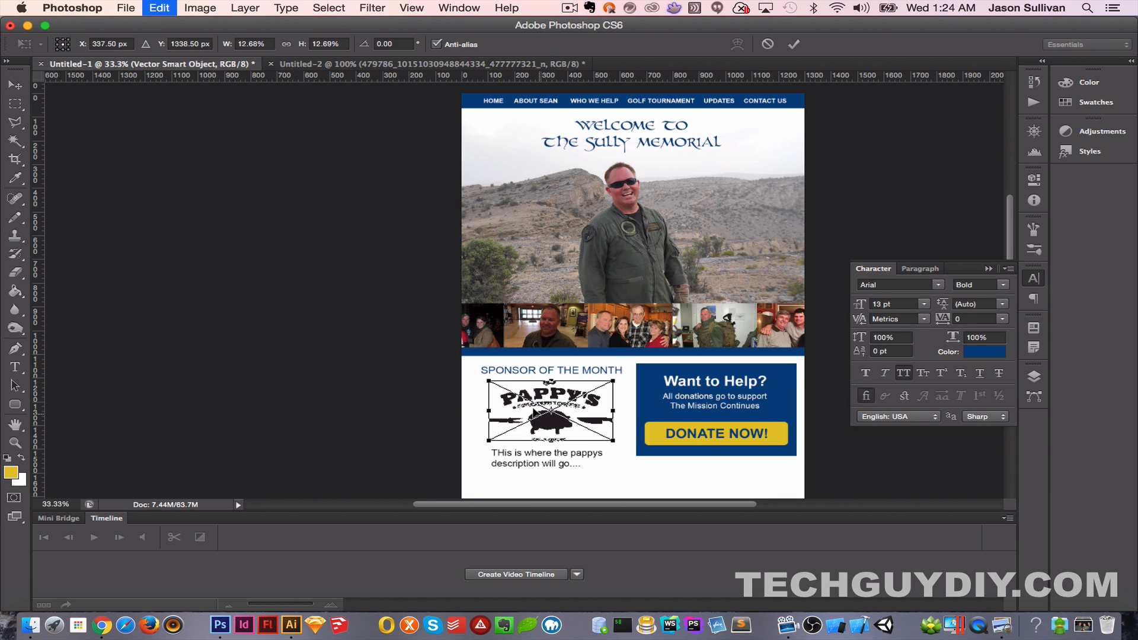
pyautogui.moveTo(612, 439); pyautogui.dragTo(580, 426)
pyautogui.press('Return')
pyautogui.hotkey('shift', 'Right')
pyautogui.hotkey('shift', 'Right')
pyautogui.hotkey('shift', 'Right')
pyautogui.hotkey('shift', 'Right')
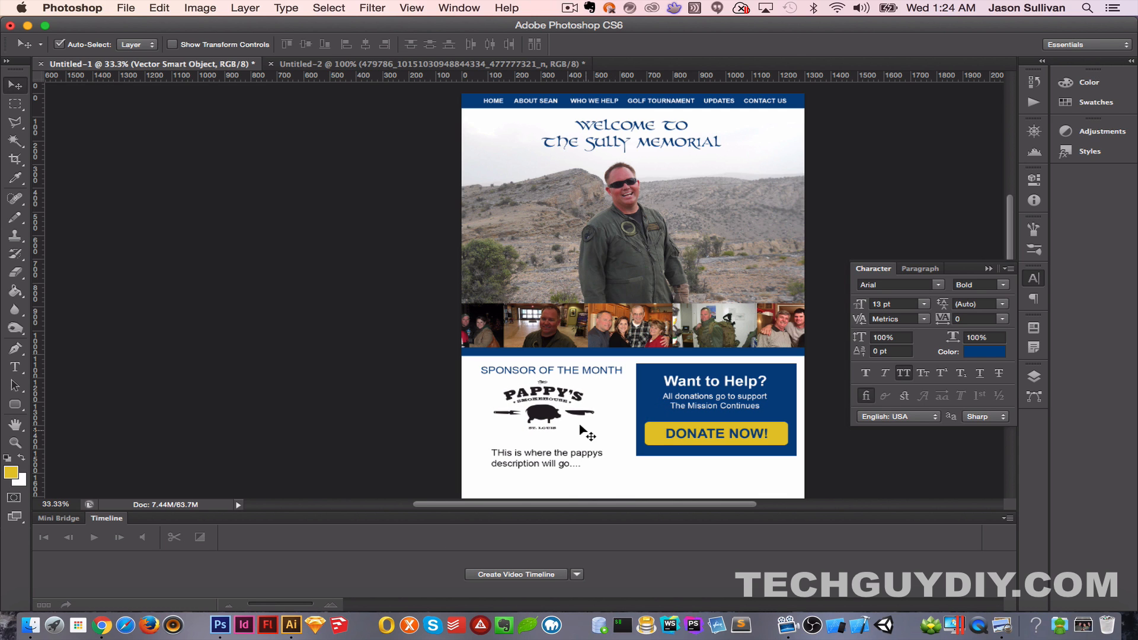
pyautogui.hotkey('shift', 'Right')
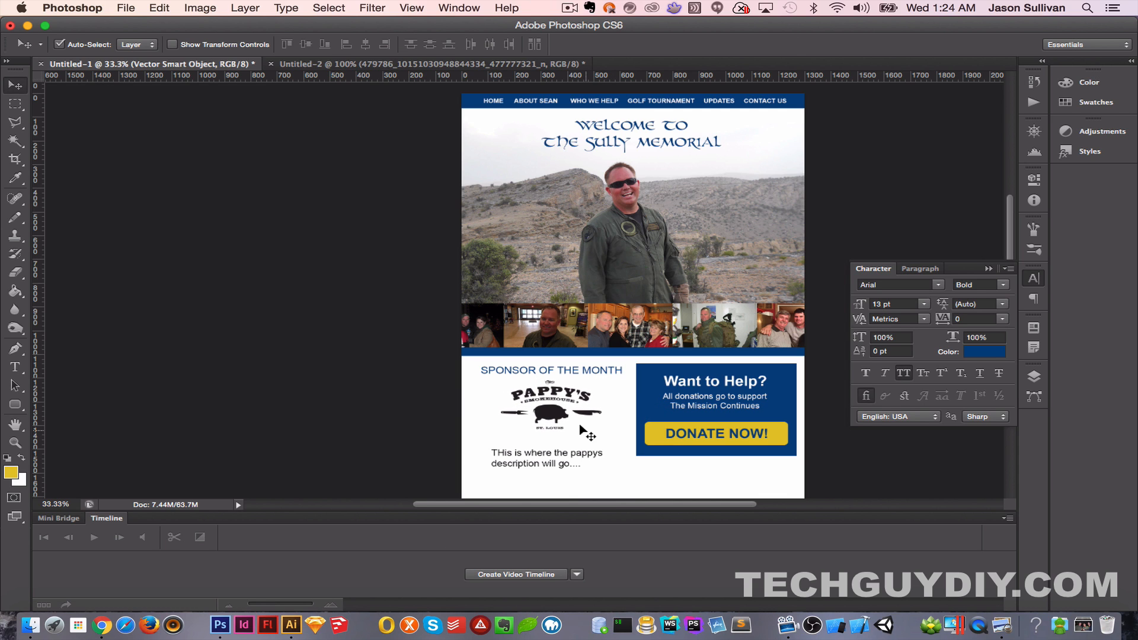
# Step: Move the sponsor description up closer to the logo and correct its first word to "This"
pyautogui.moveTo(558, 447); pyautogui.dragTo(558, 436)
pyautogui.press('t')
pyautogui.doubleClick(501, 439)
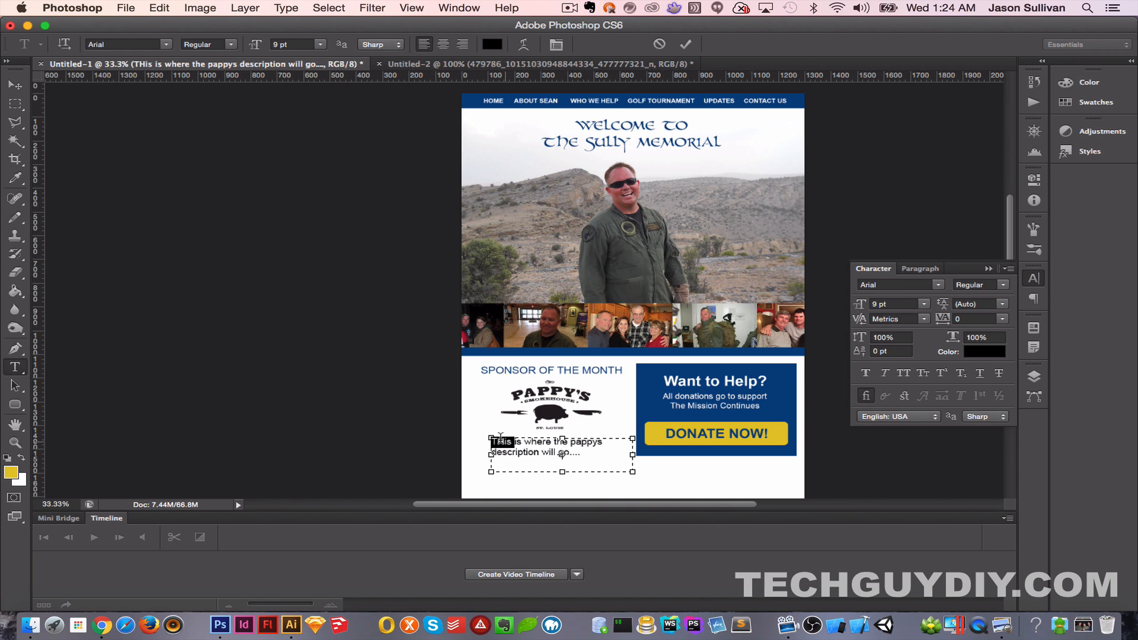
pyautogui.press('Left')
pyautogui.press('Right')
pyautogui.press('Right')
pyautogui.press('BackSpace')
pyautogui.write('h')
pyautogui.press('super+Return')
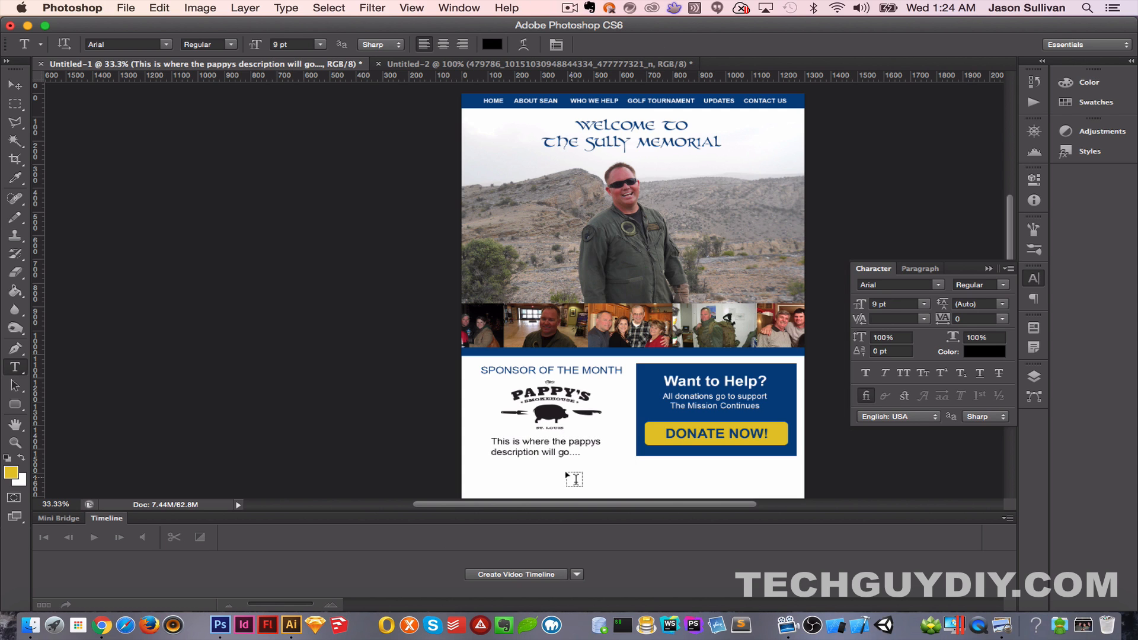
# Step: Nudge the Sponsor of the Month heading slightly down toward the logo
pyautogui.press('v')
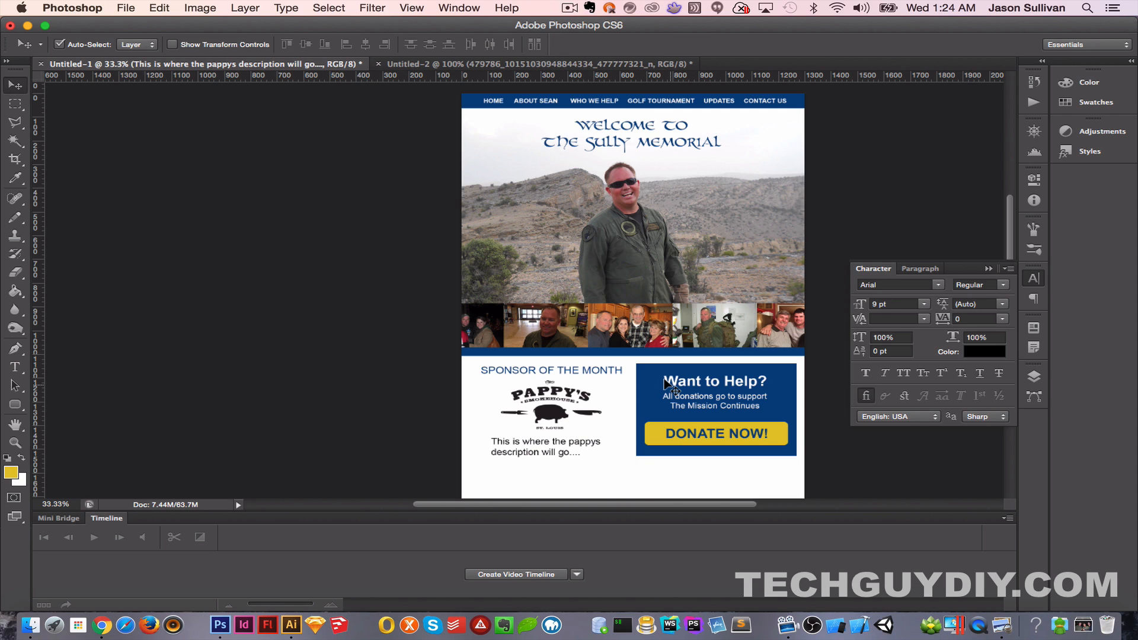
pyautogui.click(602, 363)
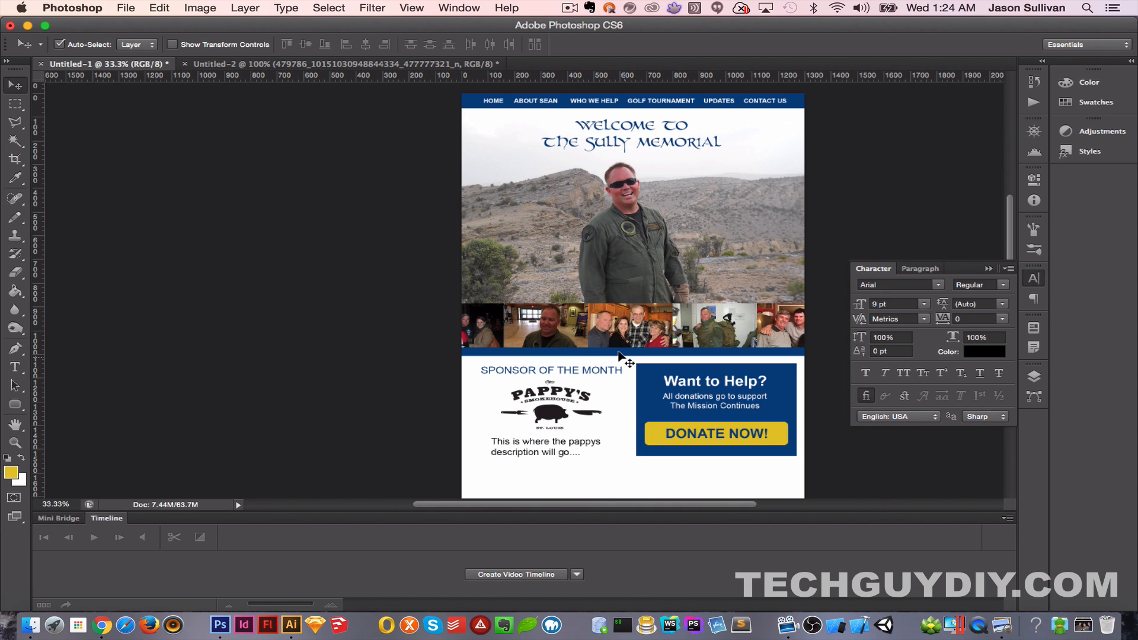
pyautogui.click(602, 365)
pyautogui.hotkey('shift', 'Down')
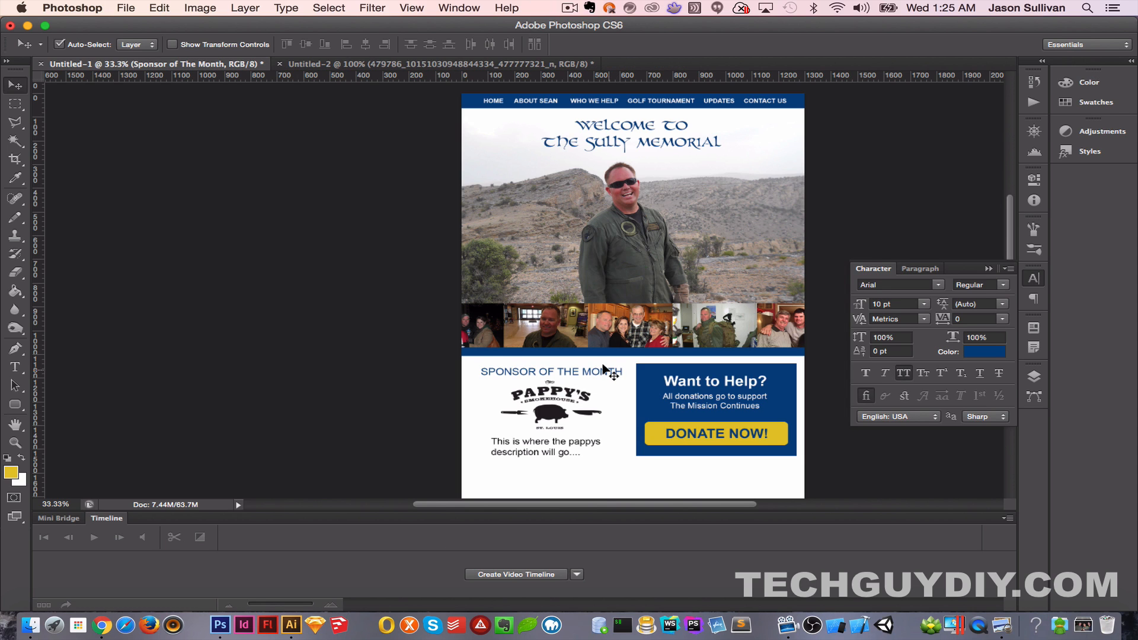
pyautogui.scroll(-2, 793, 392)
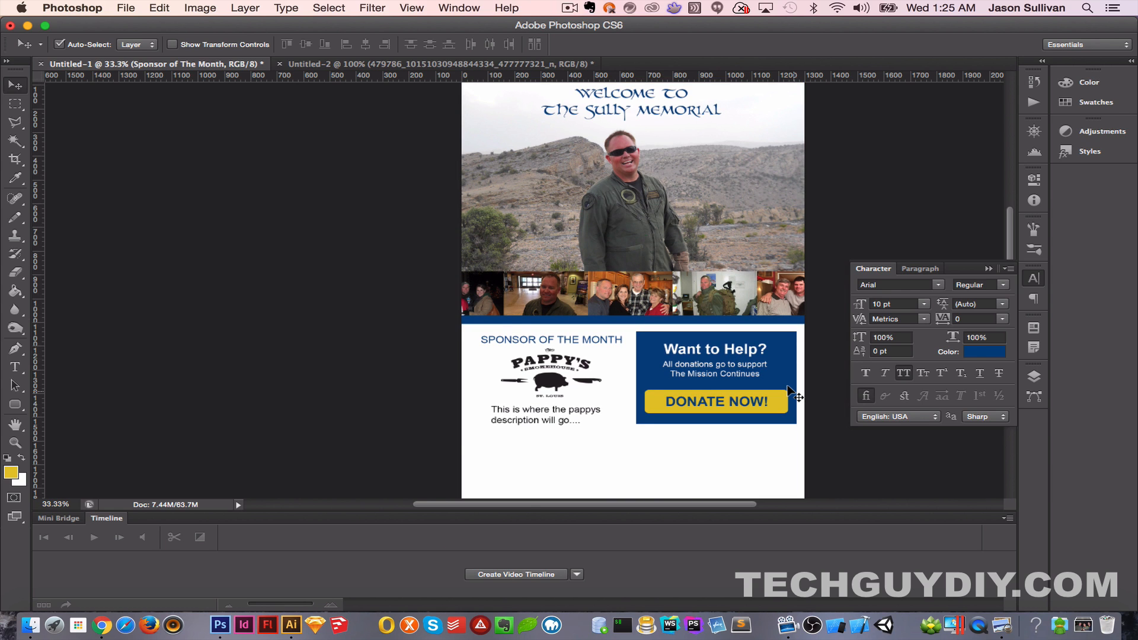
pyautogui.scroll(-6, 793, 394)
pyautogui.scroll(7, 793, 392)
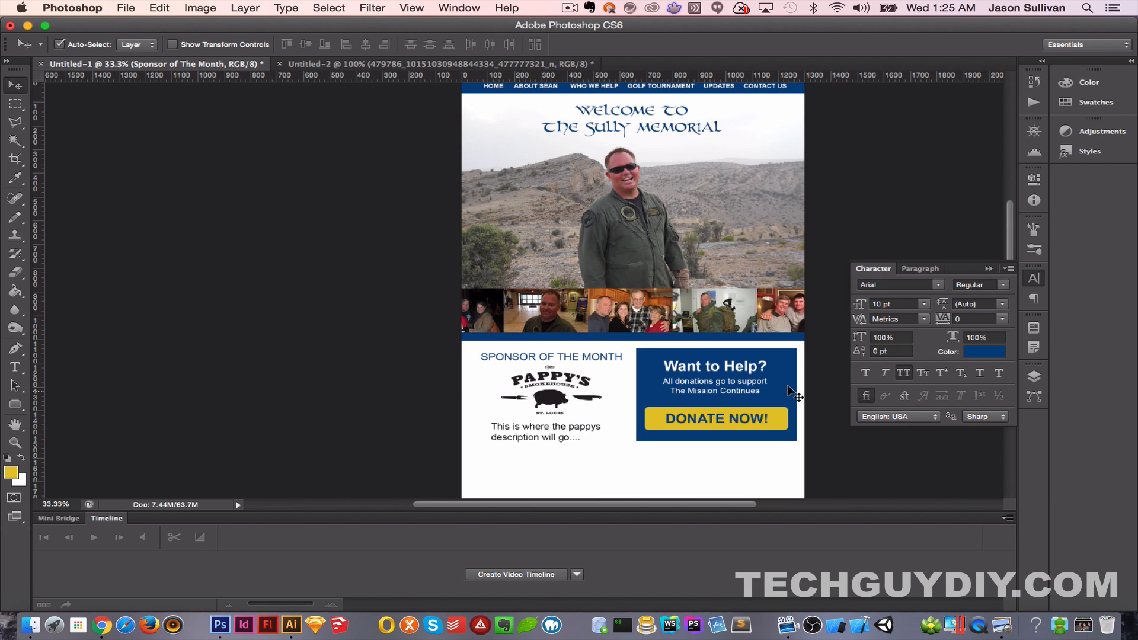
pyautogui.scroll(5, 793, 393)
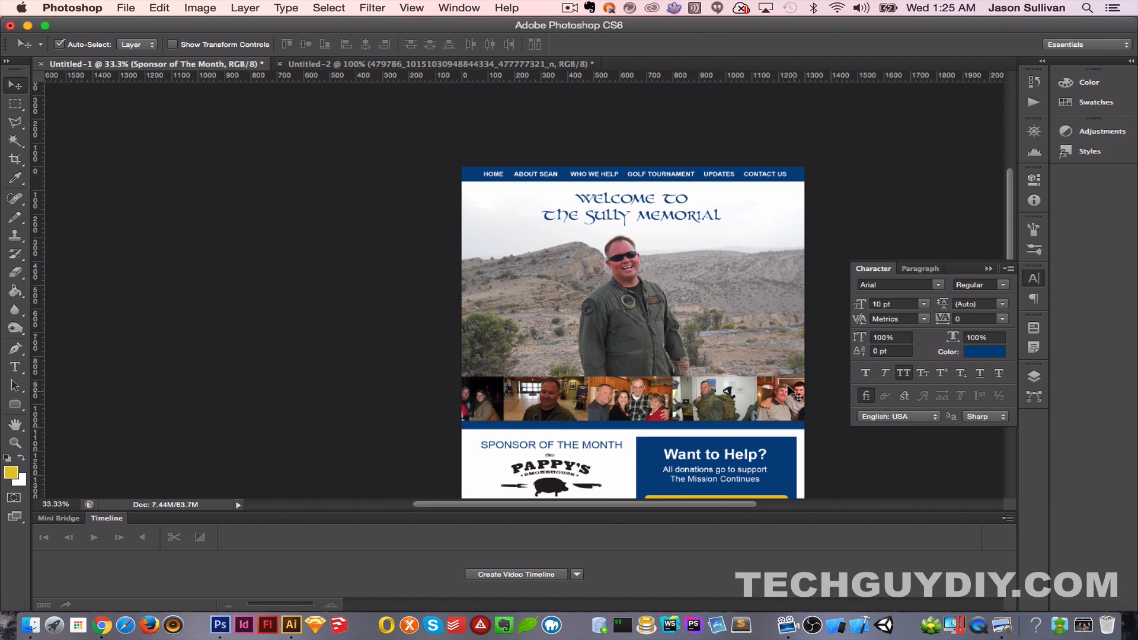
pyautogui.scroll(-8, 794, 393)
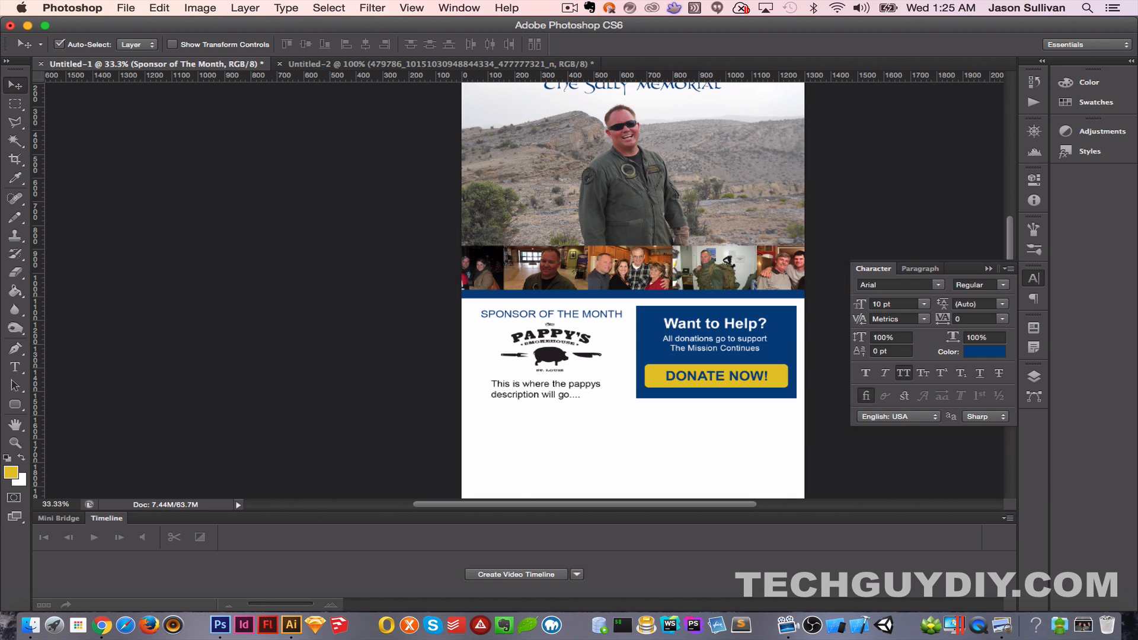
pyautogui.scroll(3, 505, 240)
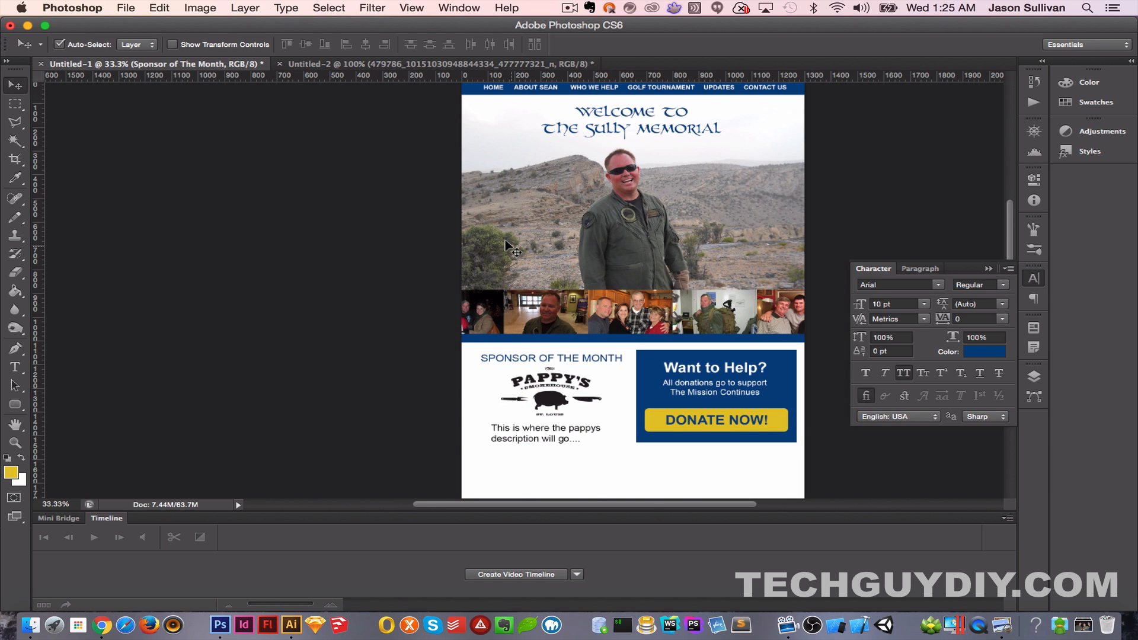
# Step: Shift the blue donation box with its text and yellow button down to leave room above it beneath the blue divider
pyautogui.scroll(6, 505, 239)
pyautogui.hscroll(2, 505, 240)
pyautogui.scroll(-12, 505, 241)
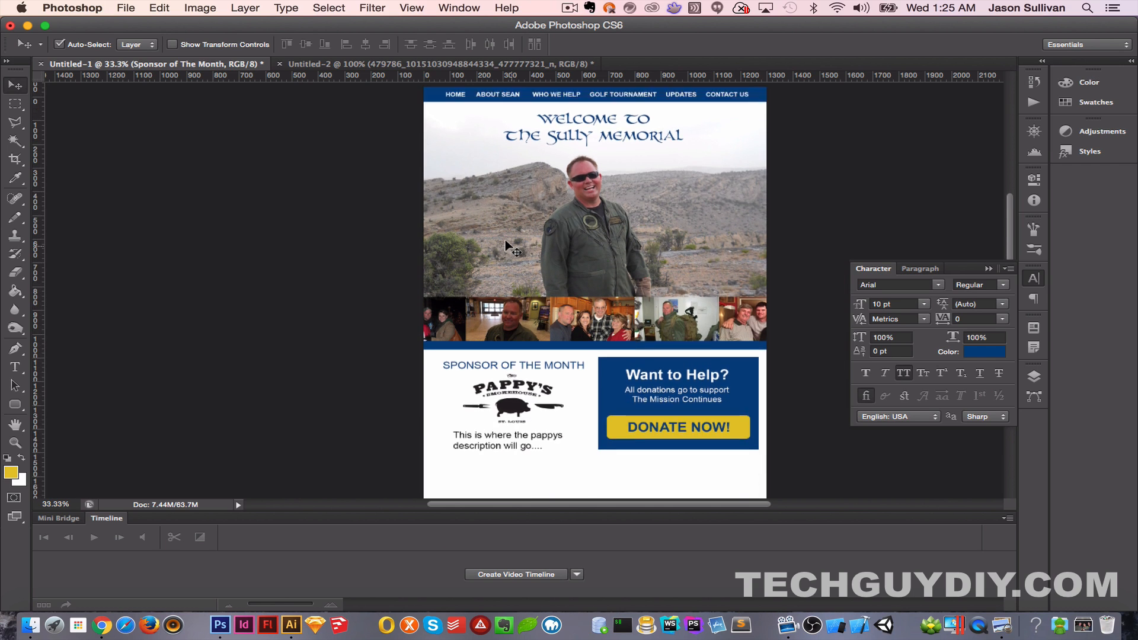
pyautogui.moveTo(732, 227); pyautogui.dragTo(734, 229)
pyautogui.hotkey('shift', 'Down')
pyautogui.hotkey('shift', 'Down')
pyautogui.hotkey('shift', 'Down')
pyautogui.hotkey('shift', 'Down')
pyautogui.hotkey('shift', 'Down')
pyautogui.hotkey('shift', 'Down')
pyautogui.hotkey('shift', 'Down')
pyautogui.hotkey('shift', 'Down')
pyautogui.hotkey('shift', 'Down')
pyautogui.hotkey('shift', 'Down')
pyautogui.hotkey('shift', 'Down')
pyautogui.hotkey('shift', 'Down')
pyautogui.hotkey('shift', 'Down')
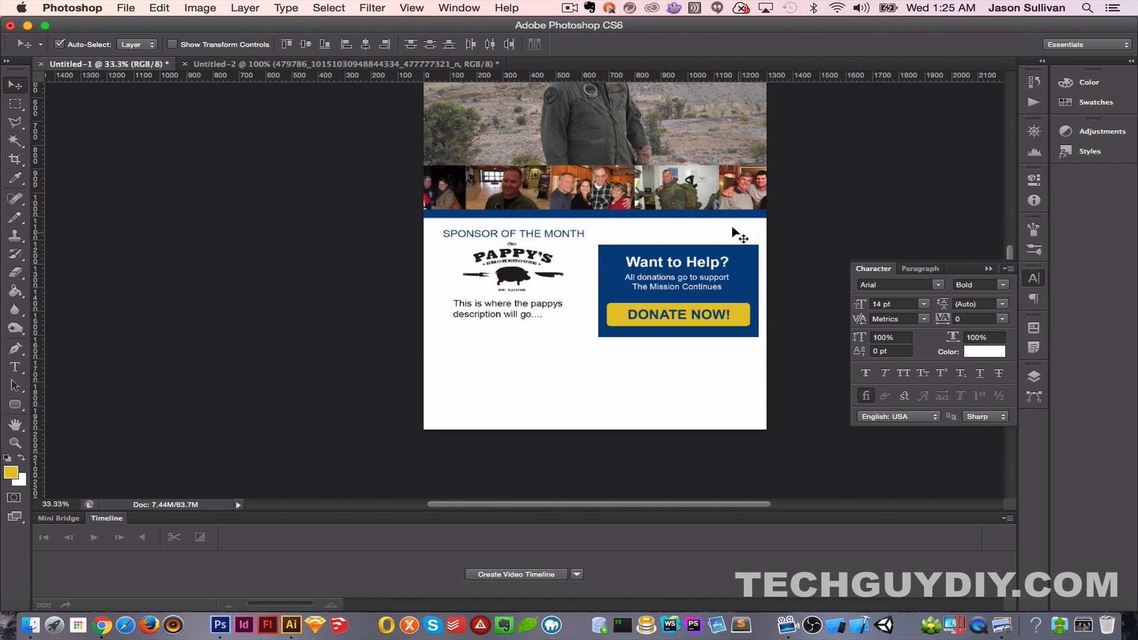
# Step: Duplicate the yellow rounded rectangle layer behind the "DONATE NOW!" text
pyautogui.click(744, 320)
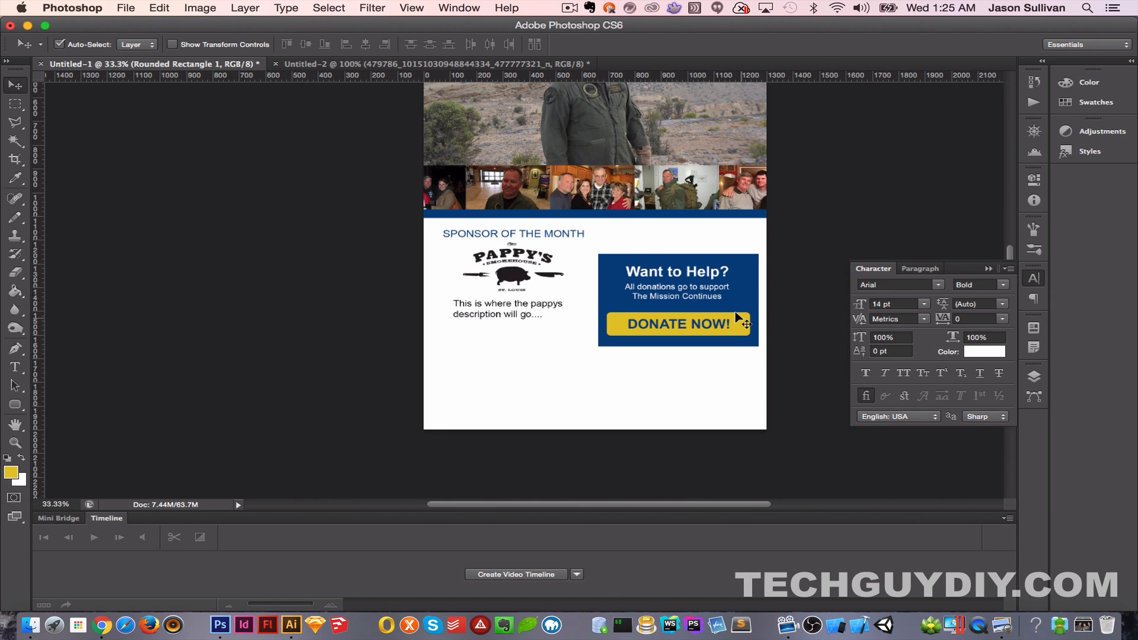
pyautogui.click(1033, 376)
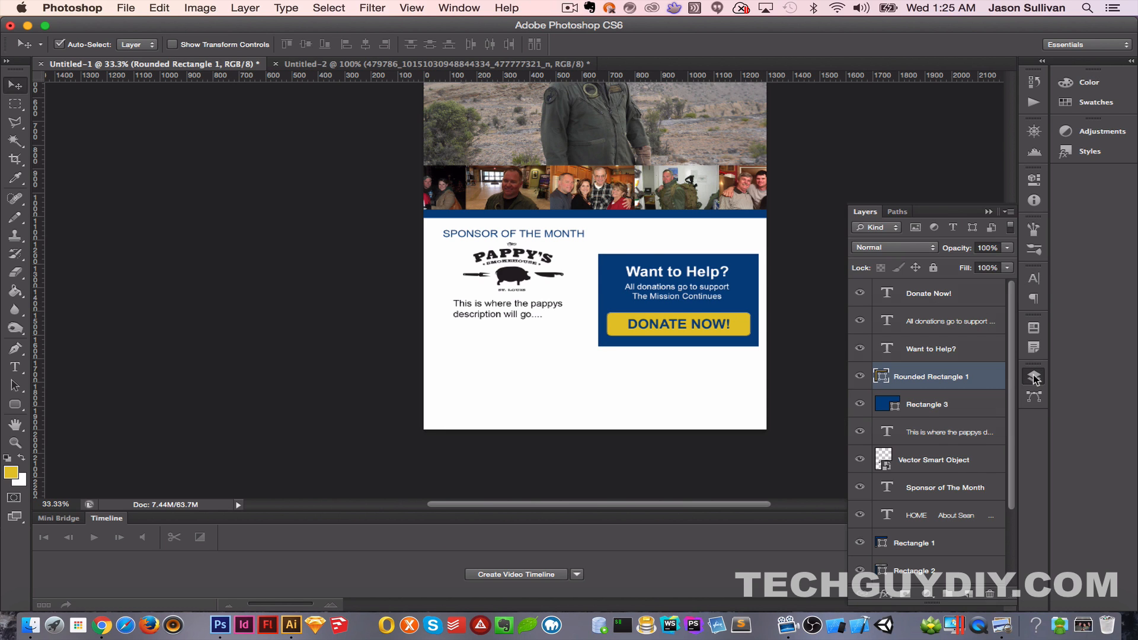
pyautogui.rightClick(965, 378)
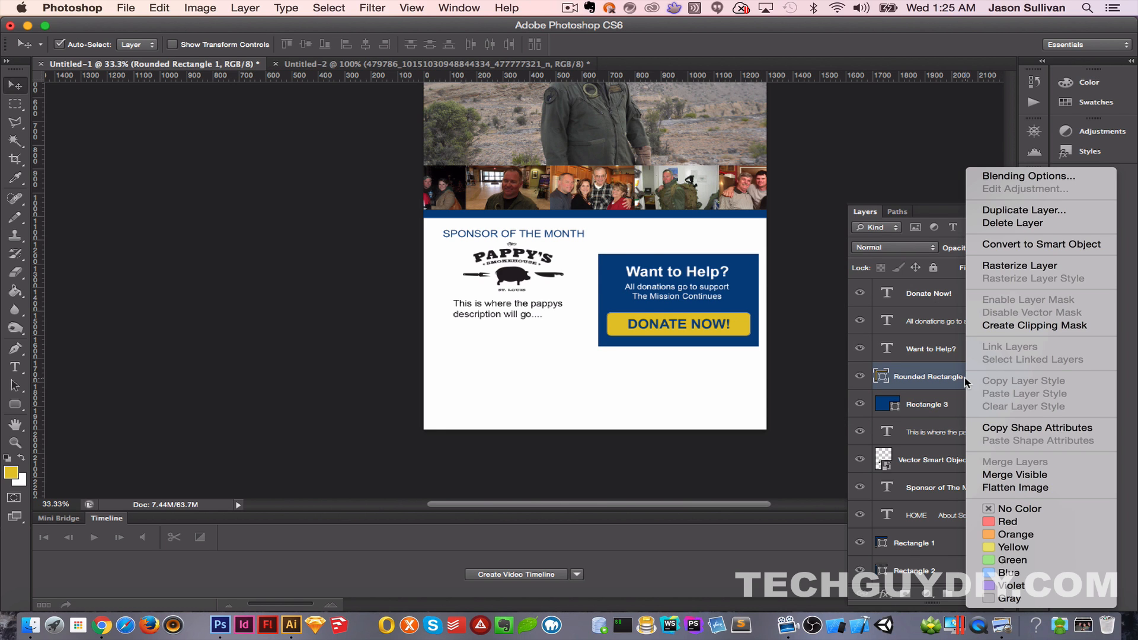
pyautogui.click(1024, 210)
pyautogui.press('Return')
# Step: Move the duplicated yellow button shape straight up into the gap above the blue donation box
pyautogui.hotkey('shift', 'Up')
pyautogui.hotkey('shift', 'Up')
pyautogui.hotkey('shift', 'Up')
pyautogui.hotkey('shift', 'Up')
pyautogui.hotkey('shift', 'Up')
pyautogui.hotkey('shift', 'Up')
pyautogui.hotkey('shift', 'Up')
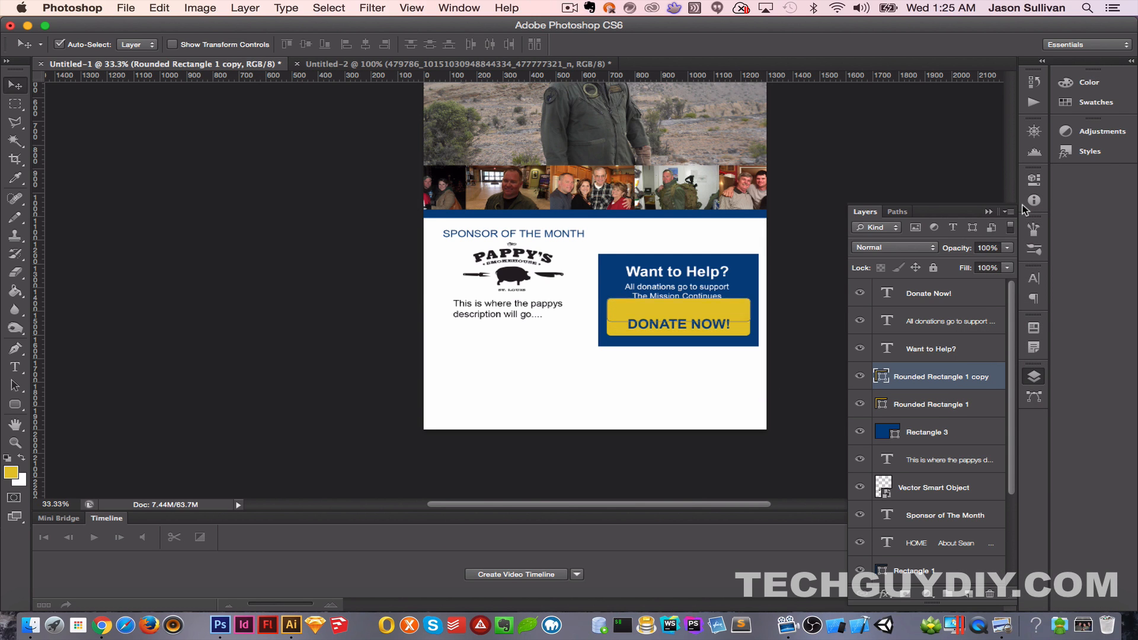
pyautogui.hotkey('shift', 'Up')
pyautogui.hotkey('shift', 'Up')
pyautogui.hotkey('shift', 'Up')
pyautogui.hotkey('shift', 'Up')
pyautogui.hotkey('shift', 'Up')
pyautogui.hotkey('shift', 'Up')
pyautogui.hotkey('shift', 'Up')
pyautogui.hotkey('shift', 'Up')
pyautogui.hotkey('shift', 'Up')
pyautogui.hotkey('shift', 'Up')
pyautogui.hotkey('shift', 'Up')
pyautogui.hotkey('shift', 'Up')
pyautogui.hotkey('shift', 'Up')
pyautogui.hotkey('shift', 'Up')
pyautogui.hotkey('shift', 'Up')
pyautogui.hotkey('shift', 'Up')
pyautogui.hotkey('shift', 'Up')
pyautogui.hotkey('shift', 'Up')
pyautogui.hotkey('shift', 'Up')
pyautogui.hotkey('shift', 'Up')
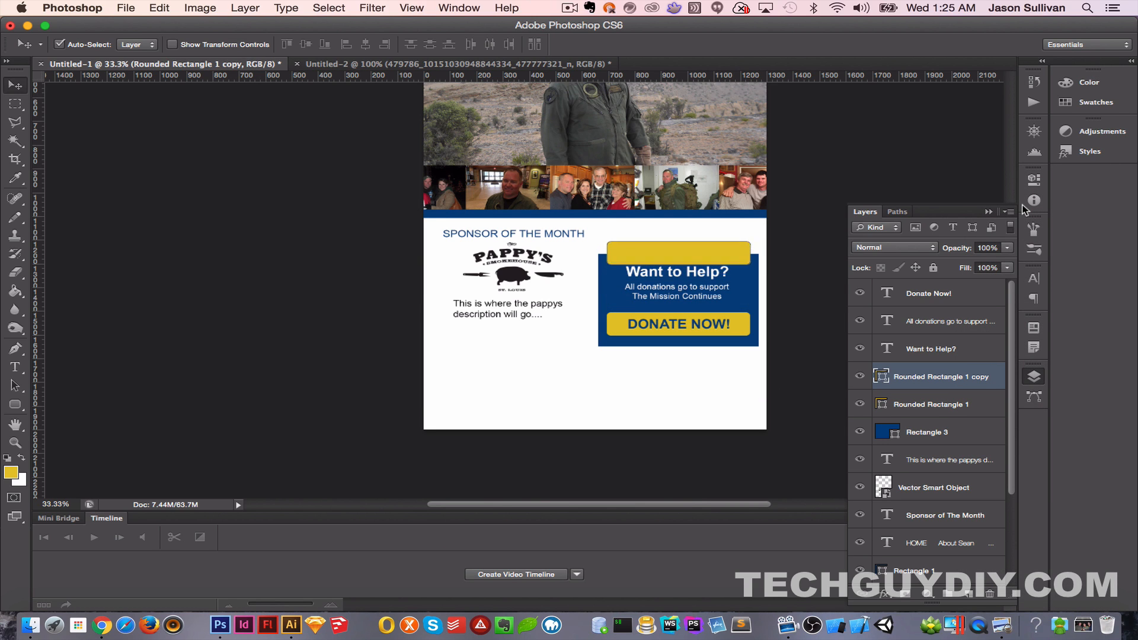
pyautogui.hotkey('shift', 'Up')
pyautogui.hotkey('shift', 'Up')
pyautogui.hotkey('shift', 'Up')
pyautogui.hotkey('shift', 'Up')
pyautogui.hotkey('shift', 'Up')
pyautogui.hotkey('shift', 'Up')
pyautogui.hotkey('shift', 'Up')
pyautogui.hotkey('shift', 'Up')
pyautogui.hotkey('shift', 'Up')
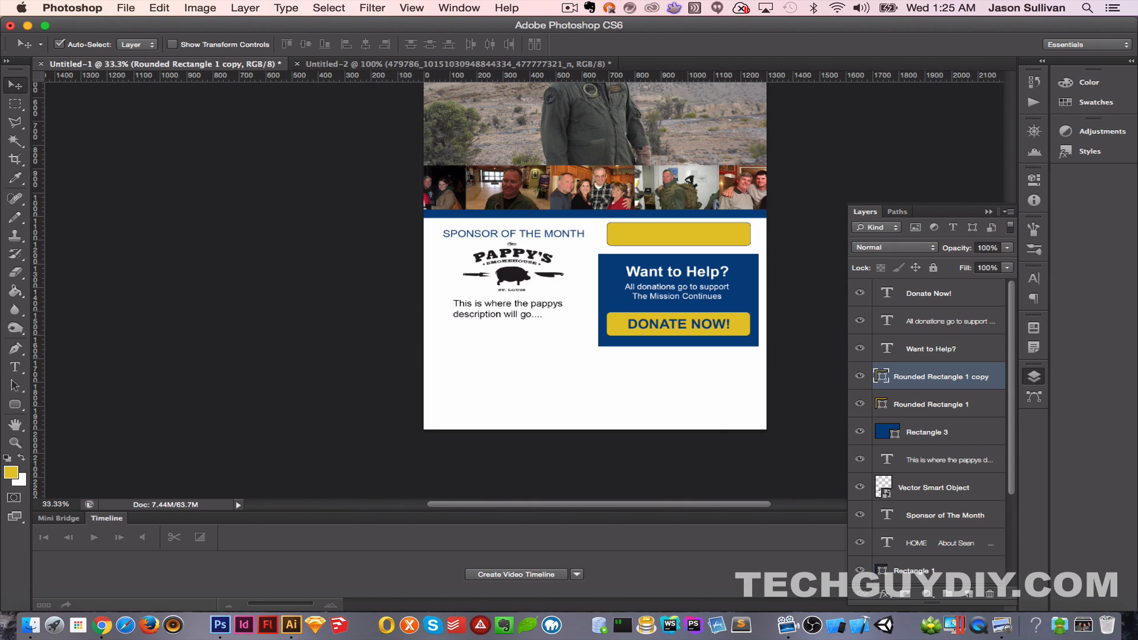
# Step: Bring the HM-15 logo into the mockup and place it in the blank area below the sponsor description
pyautogui.press('super+Tab')
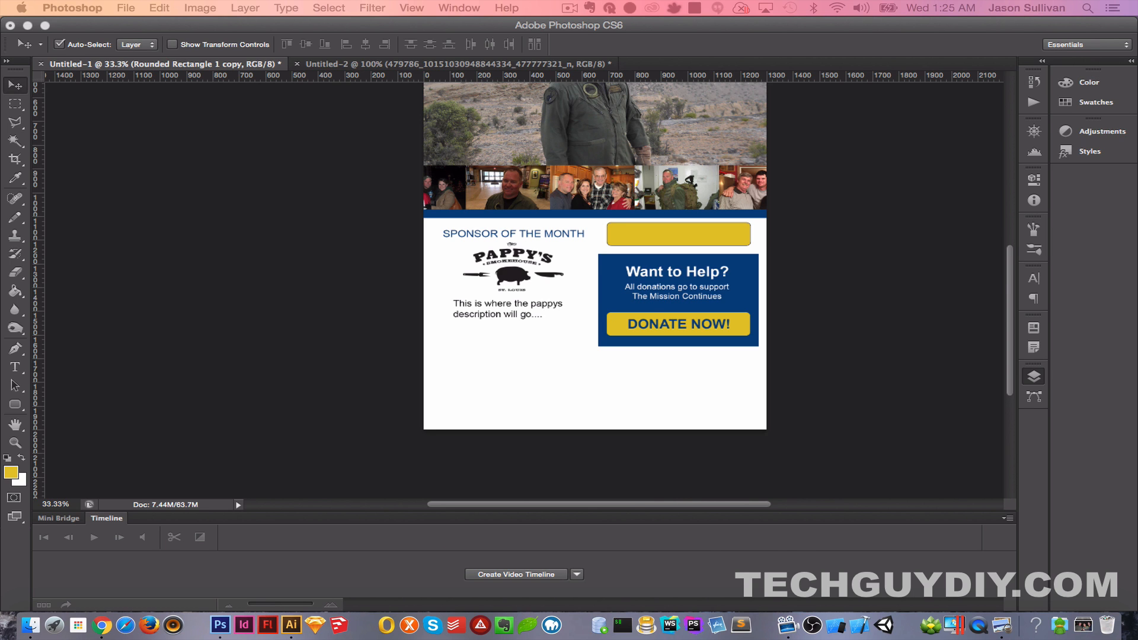
pyautogui.moveTo(0, 539); pyautogui.dragTo(522, 379)
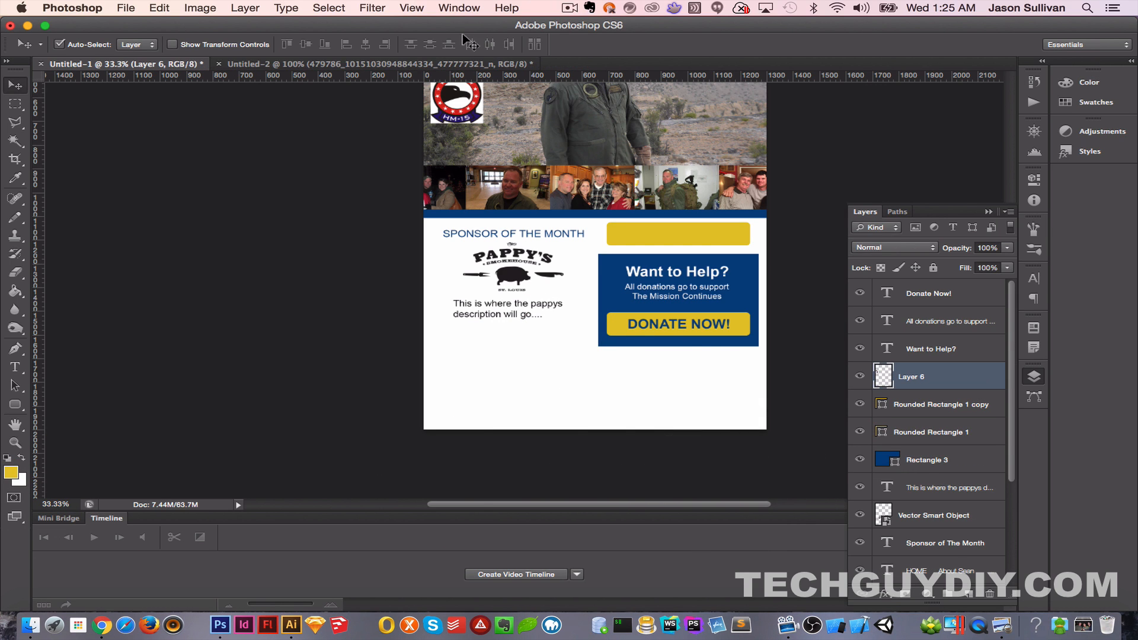
pyautogui.moveTo(458, 102); pyautogui.dragTo(525, 370)
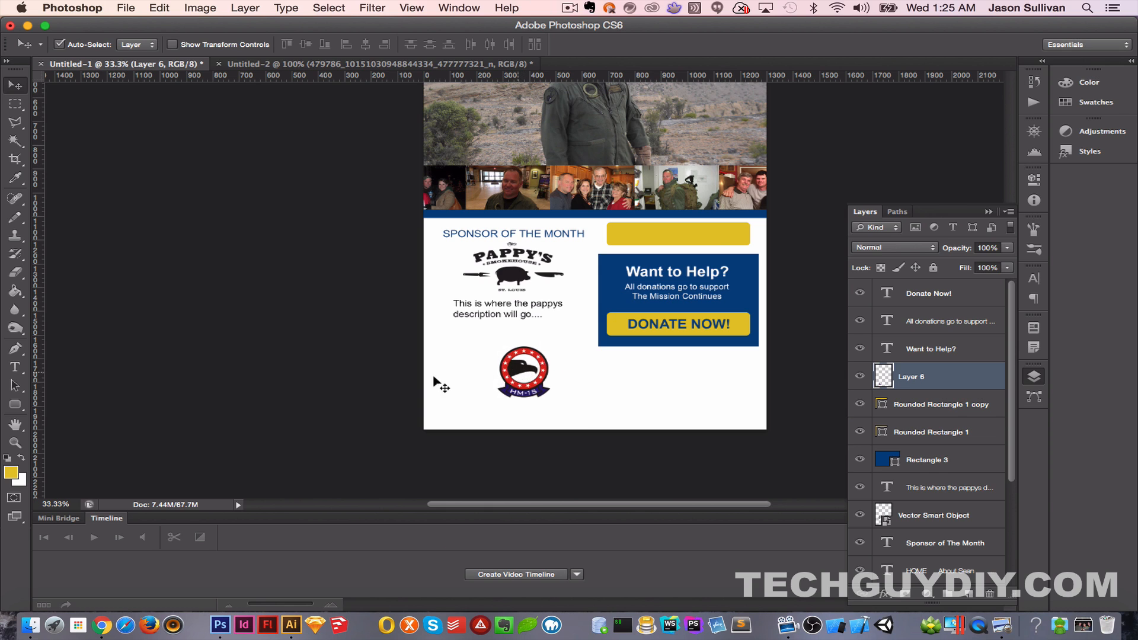
# Step: Recolor the upper button shape with the red da251c sampled from the HM-15 logo, and delete the logo
pyautogui.click(718, 240)
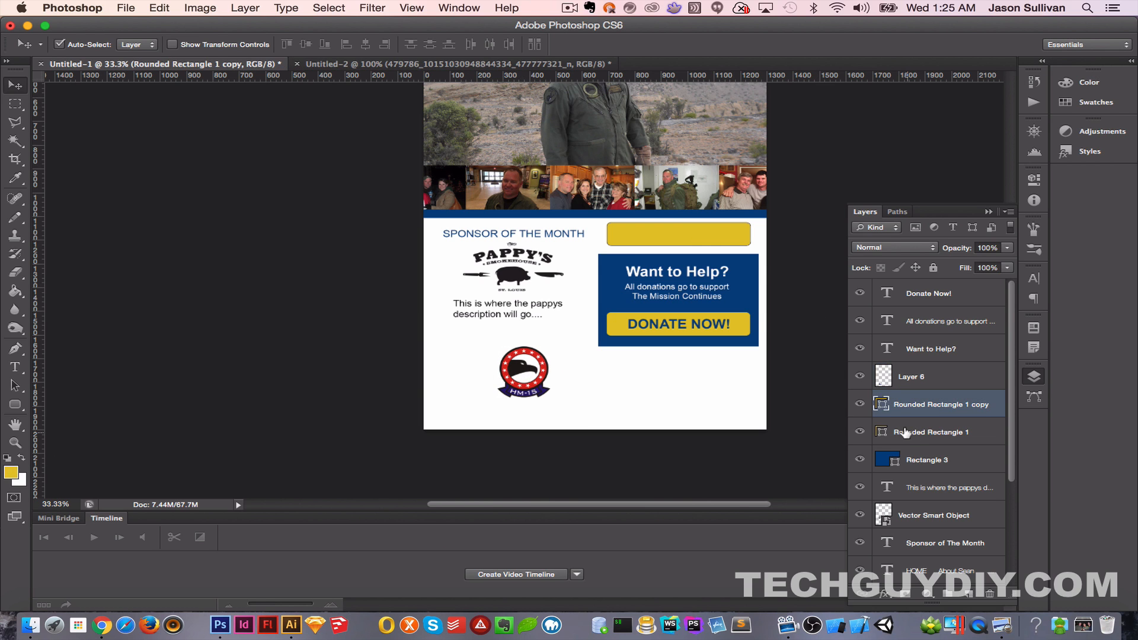
pyautogui.doubleClick(882, 403)
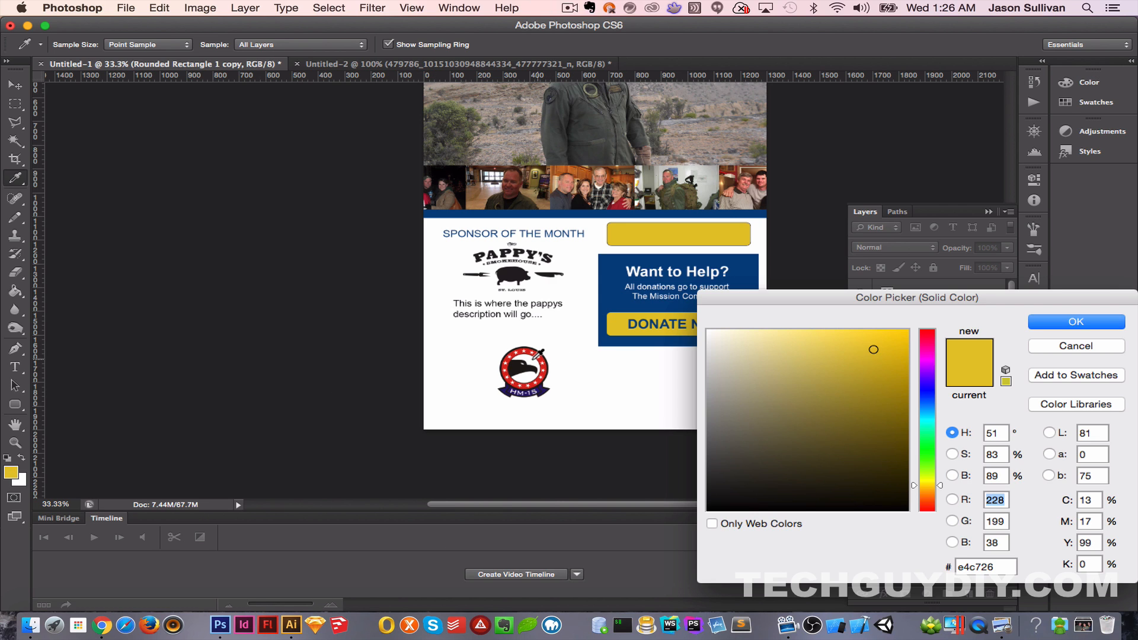
pyautogui.click(536, 359)
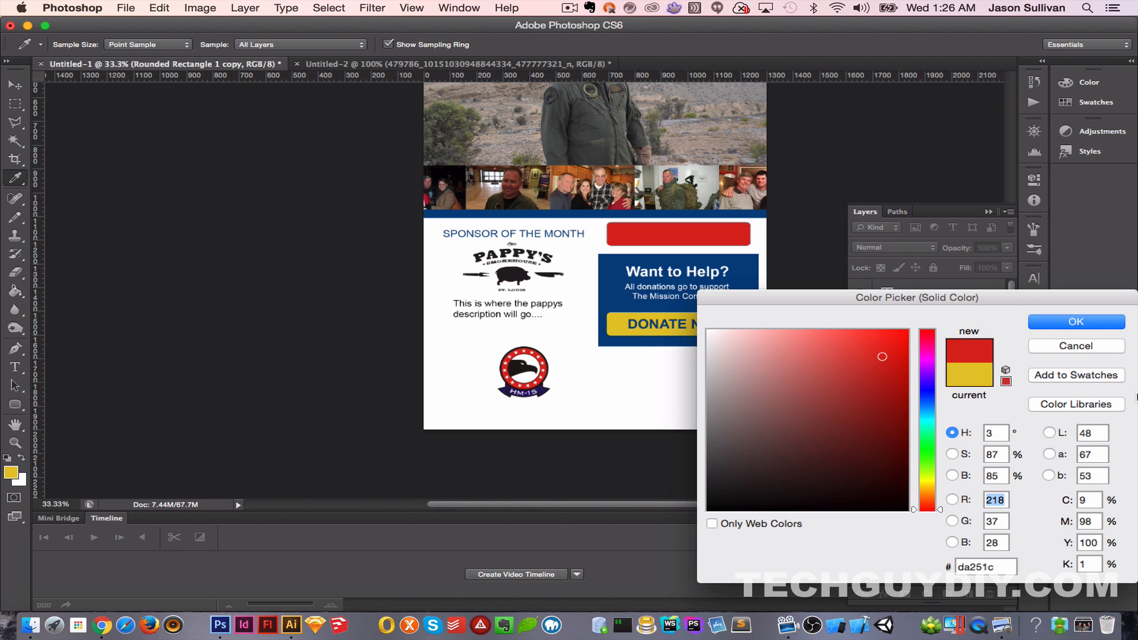
pyautogui.click(1060, 323)
pyautogui.click(537, 372)
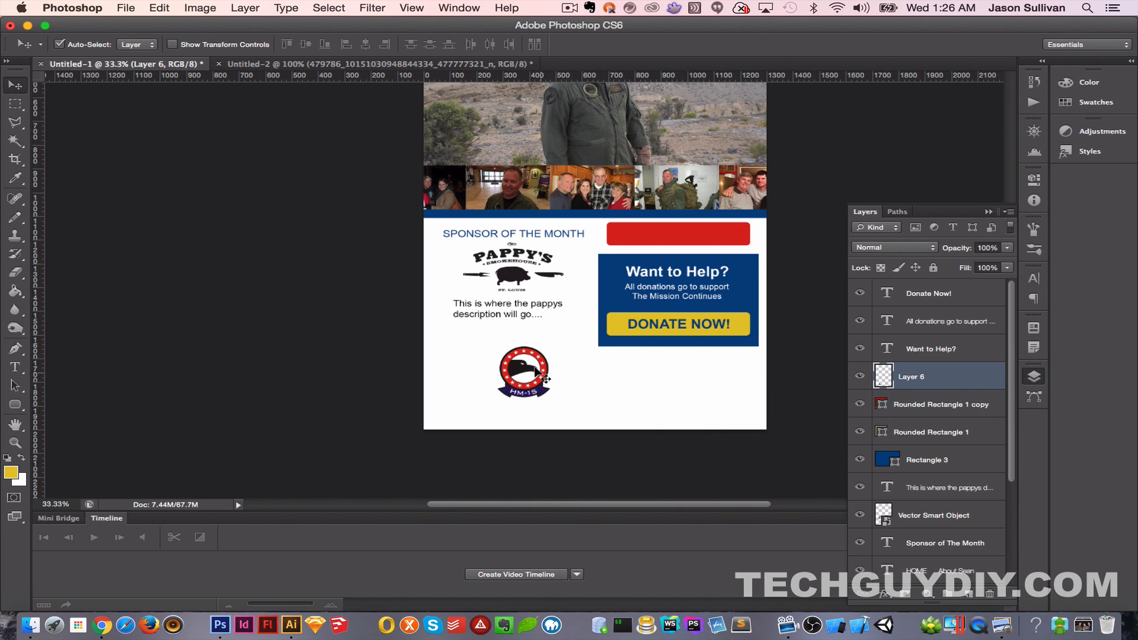
pyautogui.press('Delete')
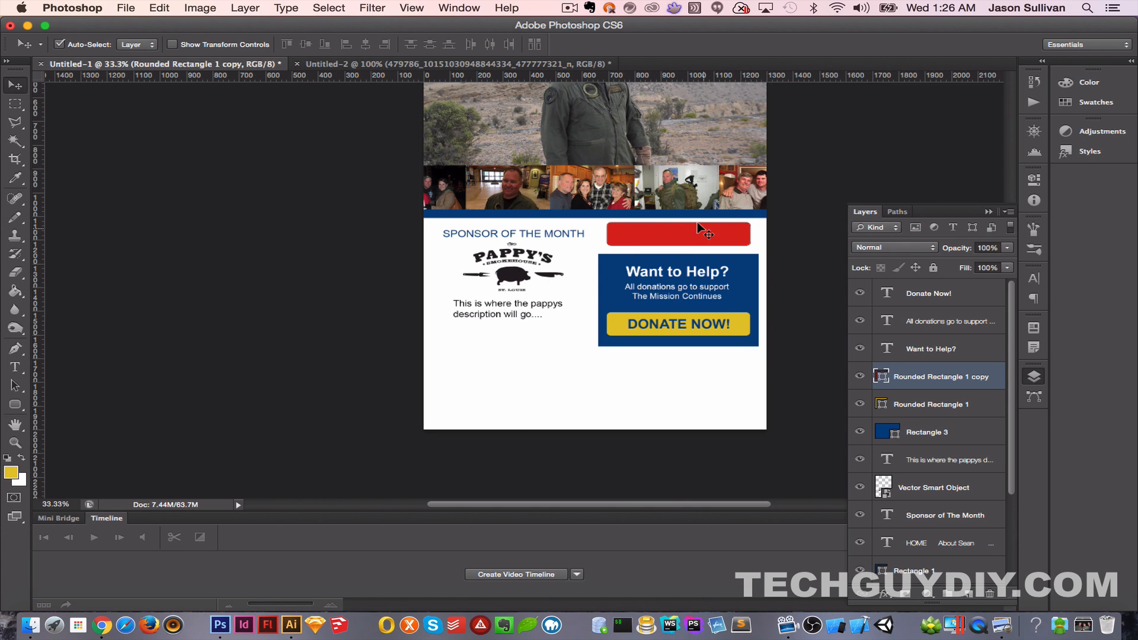
# Step: Scale the red button up to about 110% so it roughly matches the width of the blue donation box
pyautogui.press('super+t')
pyautogui.moveTo(606, 245); pyautogui.dragTo(595, 243)
pyautogui.moveTo(750, 246); pyautogui.dragTo(753, 241)
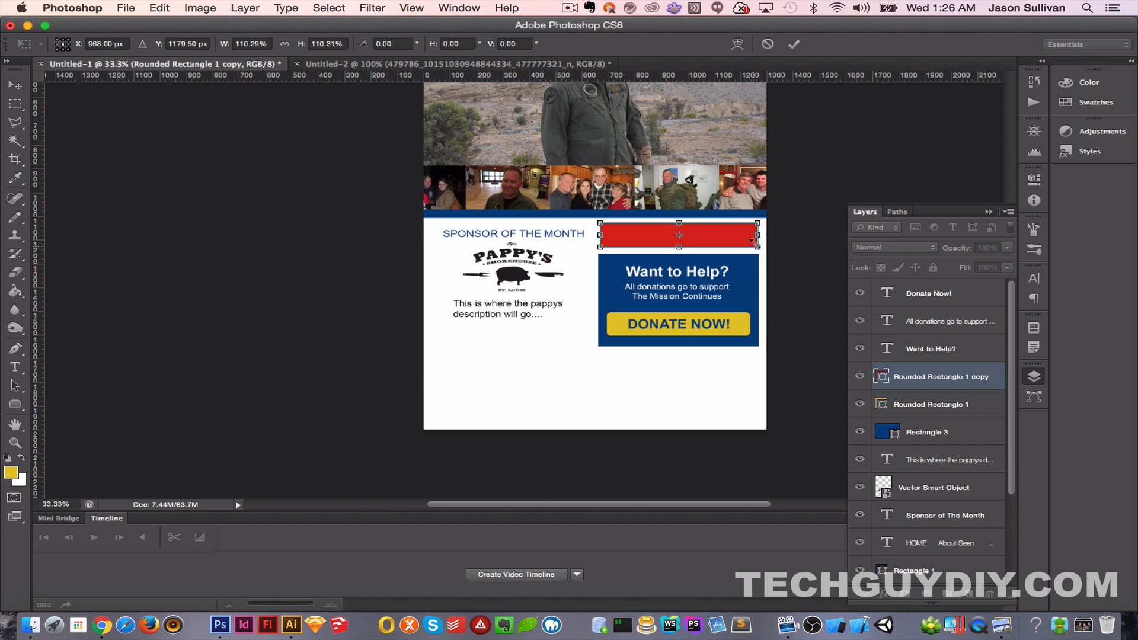
pyautogui.press('Return')
# Step: Add a white bold 14 pt Arial text box reading "SIGN UP NOW!" in the blank area below the donation box
pyautogui.press('t')
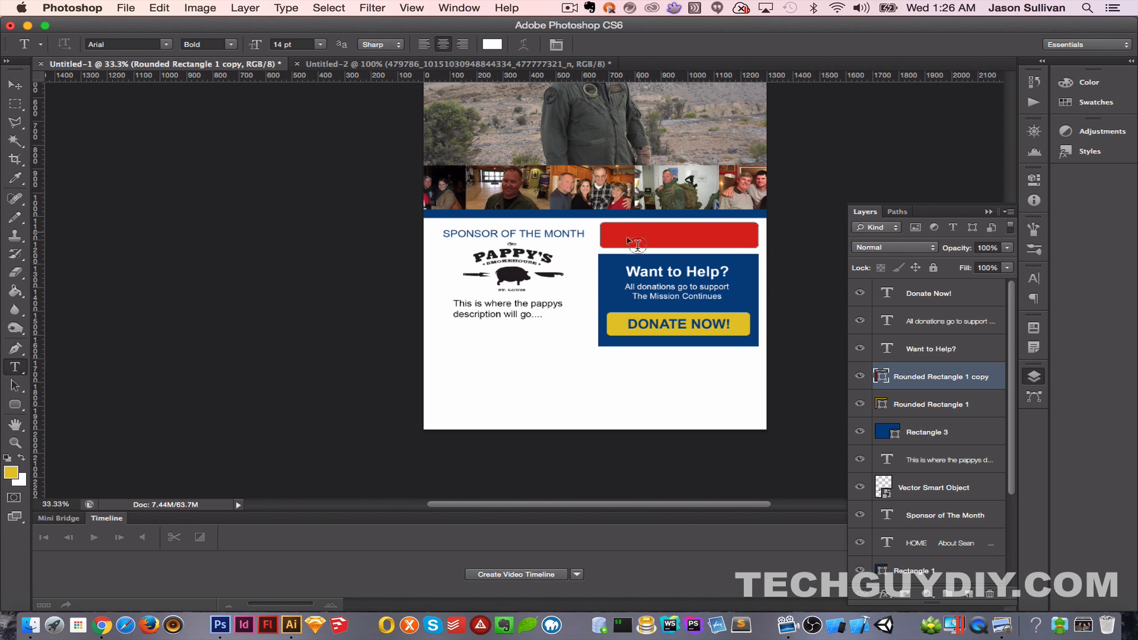
pyautogui.moveTo(605, 365); pyautogui.dragTo(747, 392)
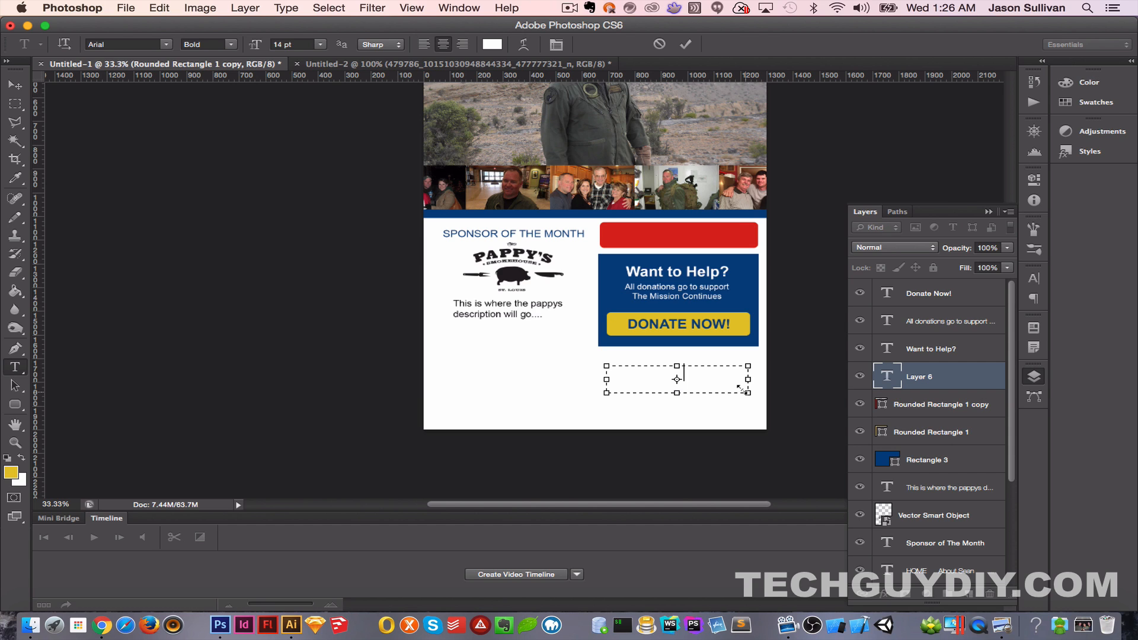
pyautogui.write('Register Now')
pyautogui.press('super+a')
pyautogui.write('SIGN UP NOW!')
pyautogui.press('super+Return')
# Step: Move the "SIGN UP NOW!" text up onto the red button and center it there
pyautogui.press('v')
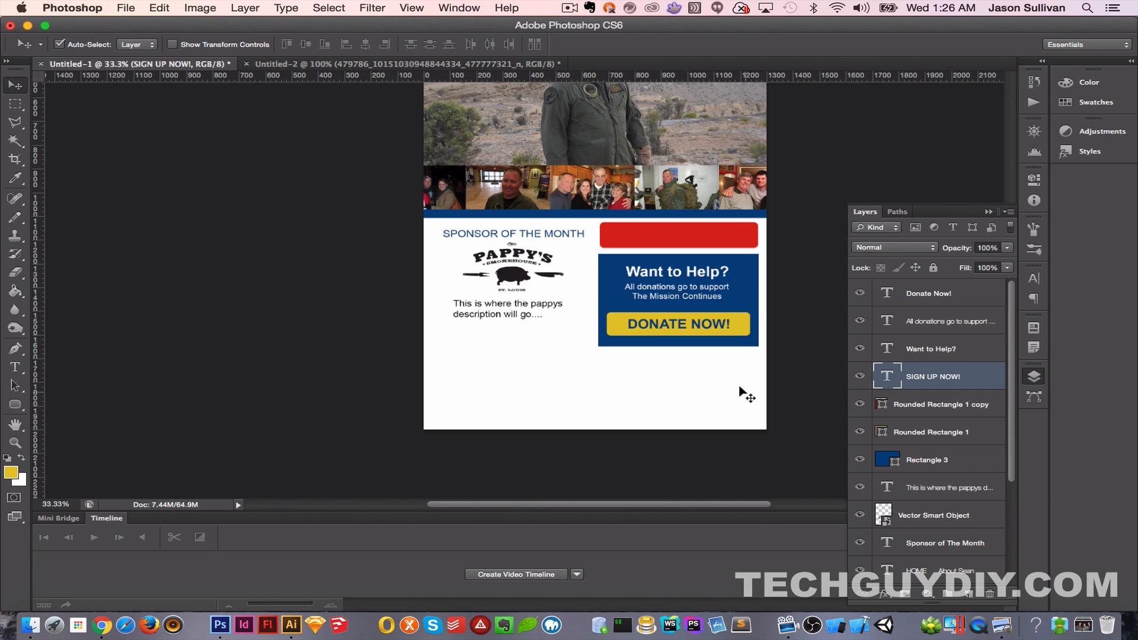
pyautogui.hotkey('shift', 'Up')
pyautogui.hotkey('shift', 'Up')
pyautogui.hotkey('shift', 'Up')
pyautogui.hotkey('shift', 'Up')
pyautogui.hotkey('shift', 'Up')
pyautogui.hotkey('shift', 'Up')
pyautogui.hotkey('shift', 'Up')
pyautogui.hotkey('shift', 'Up')
pyautogui.hotkey('shift', 'Up')
pyautogui.hotkey('shift', 'Up')
pyautogui.hotkey('shift', 'Up')
pyautogui.hotkey('shift', 'Up')
pyautogui.hotkey('shift', 'Up')
pyautogui.hotkey('shift', 'Up')
pyautogui.hotkey('shift', 'Up')
pyautogui.hotkey('shift', 'Up')
pyautogui.hotkey('shift', 'Up')
pyautogui.hotkey('shift', 'Up')
pyautogui.hotkey('shift', 'Up')
pyautogui.hotkey('shift', 'Up')
pyautogui.hotkey('shift', 'Up')
pyautogui.hotkey('shift', 'Up')
pyautogui.hotkey('shift', 'Up')
pyautogui.hotkey('shift', 'Up')
pyautogui.hotkey('shift', 'Up')
pyautogui.hotkey('shift', 'Up')
pyautogui.hotkey('shift', 'Up')
pyautogui.hotkey('shift', 'Up')
pyautogui.hotkey('shift', 'Up')
pyautogui.hotkey('shift', 'Up')
pyautogui.hotkey('shift', 'Up')
pyautogui.hotkey('shift', 'Up')
pyautogui.hotkey('shift', 'Up')
pyautogui.hotkey('shift', 'Up')
pyautogui.hotkey('shift', 'Up')
pyautogui.hotkey('shift', 'Up')
pyautogui.hotkey('shift', 'Up')
pyautogui.hotkey('shift', 'Up')
pyautogui.hotkey('shift', 'Up')
pyautogui.hotkey('shift', 'Up')
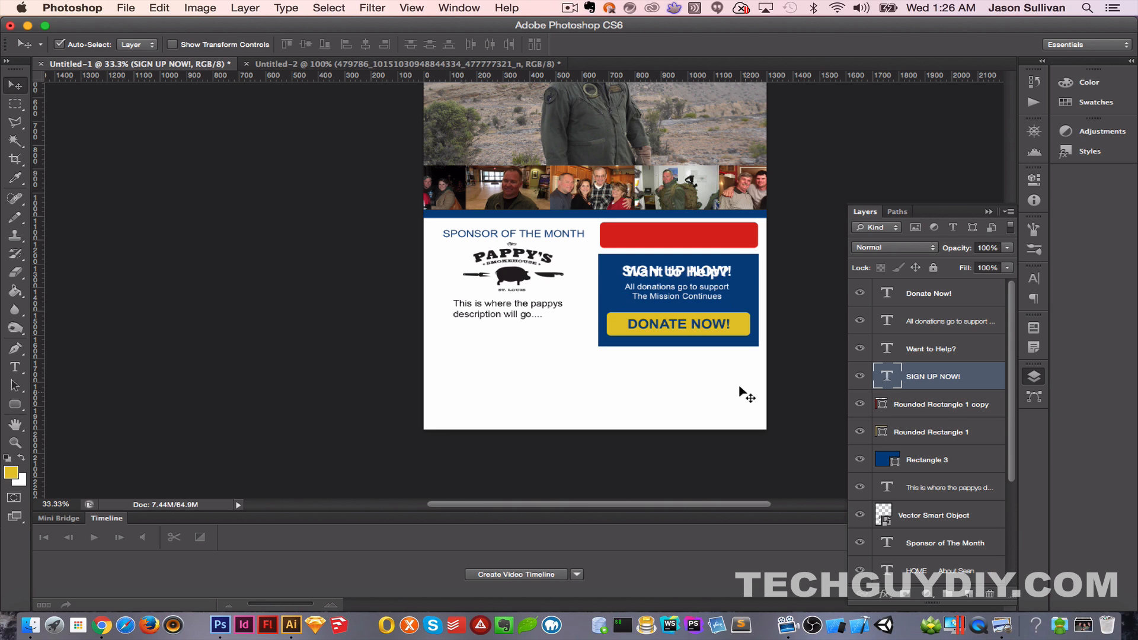
pyautogui.hotkey('shift', 'Up')
pyautogui.hotkey('shift', 'Up')
pyautogui.hotkey('shift', 'Up')
pyautogui.hotkey('shift', 'Up')
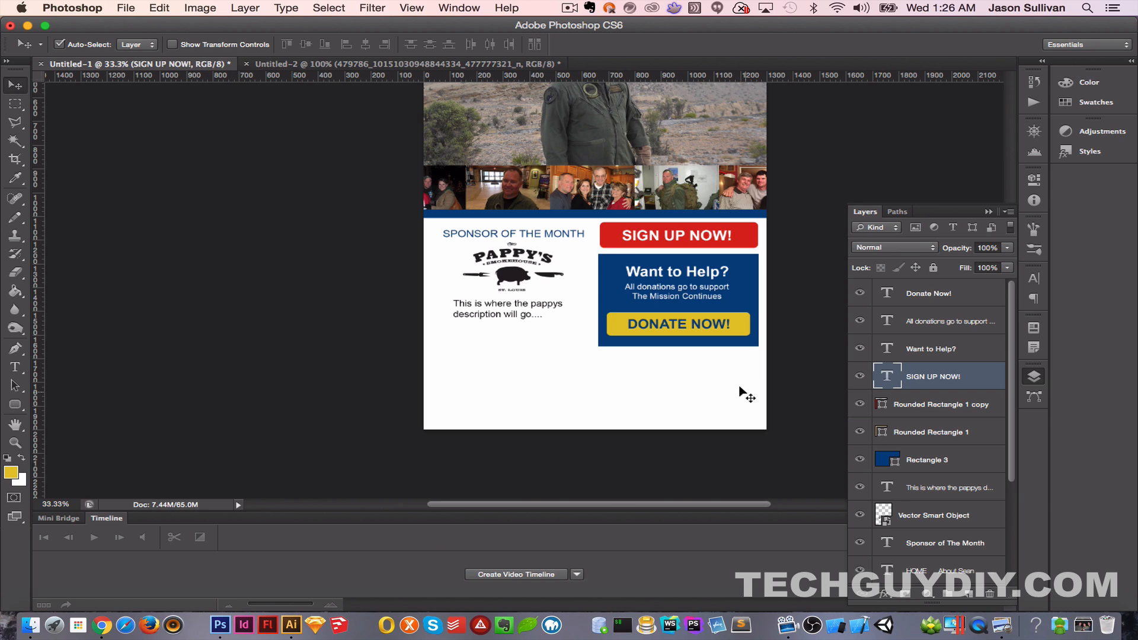
pyautogui.press('Up')
pyautogui.press('Up')
pyautogui.press('Up')
pyautogui.press('Up')
pyautogui.press('Down')
pyautogui.press('Down')
pyautogui.hotkey('shift', 'Right')
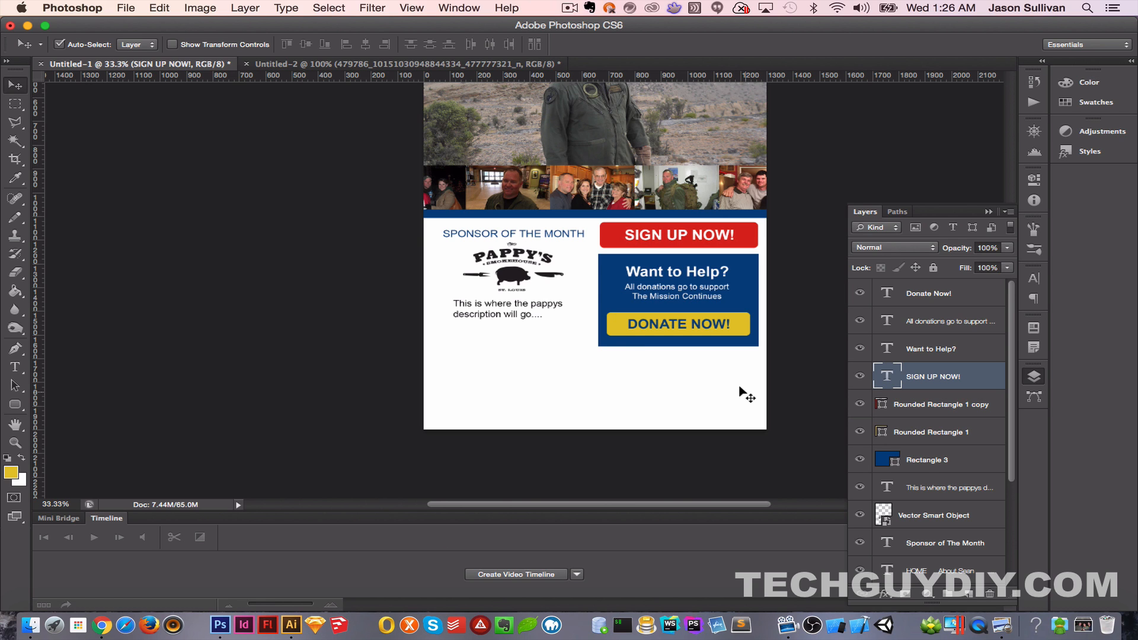
# Step: Review the homepage layout from the navigation bar down to the sponsor, sign-up and donation sections
pyautogui.scroll(5, 743, 392)
pyautogui.hscroll(-2, 743, 391)
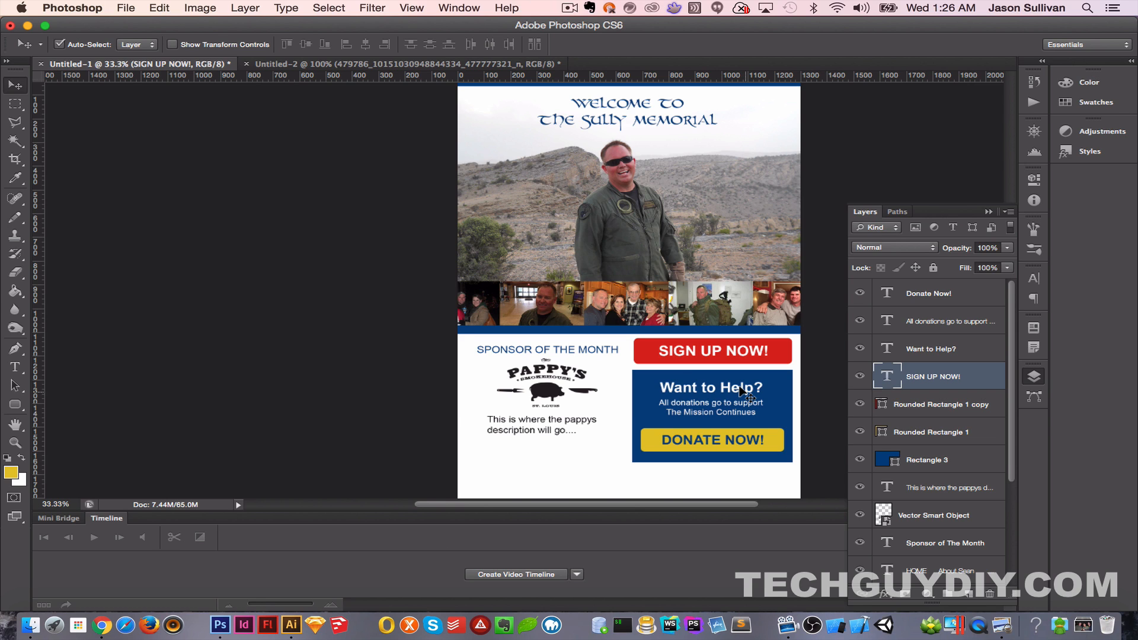
pyautogui.press('super+Tab')
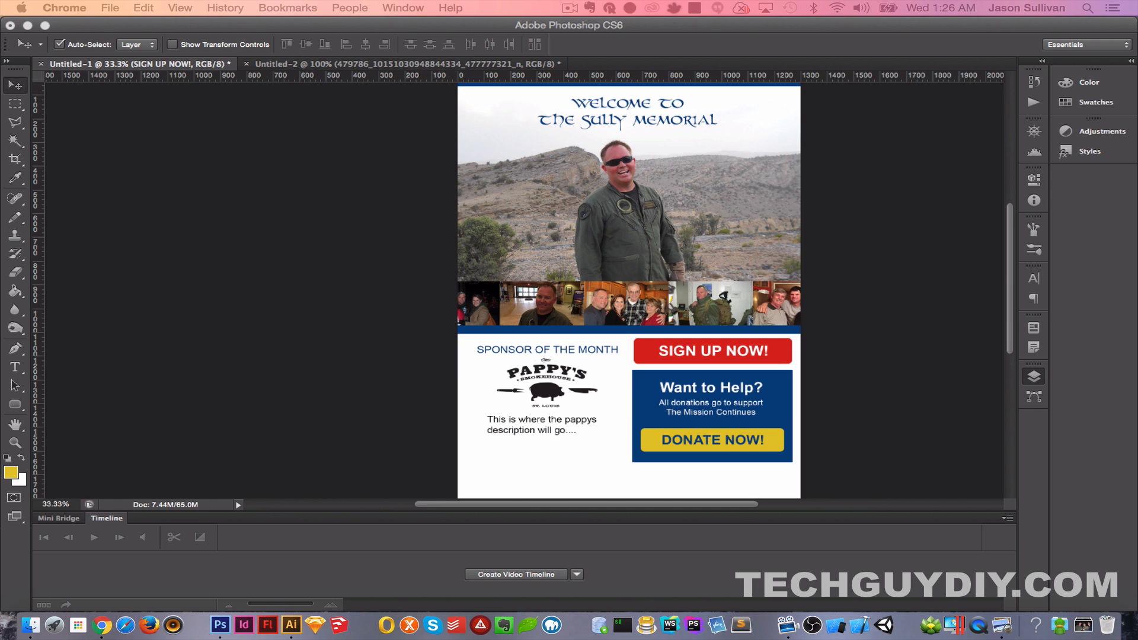
pyautogui.click(898, 237)
pyautogui.scroll(2, 897, 237)
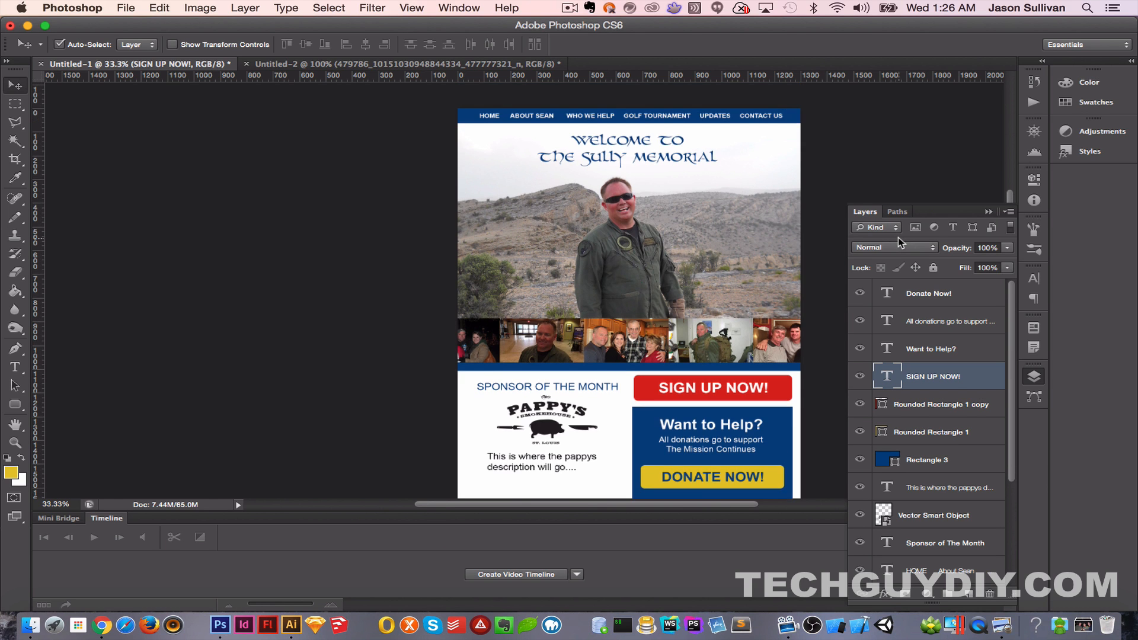
pyautogui.scroll(-5, 898, 237)
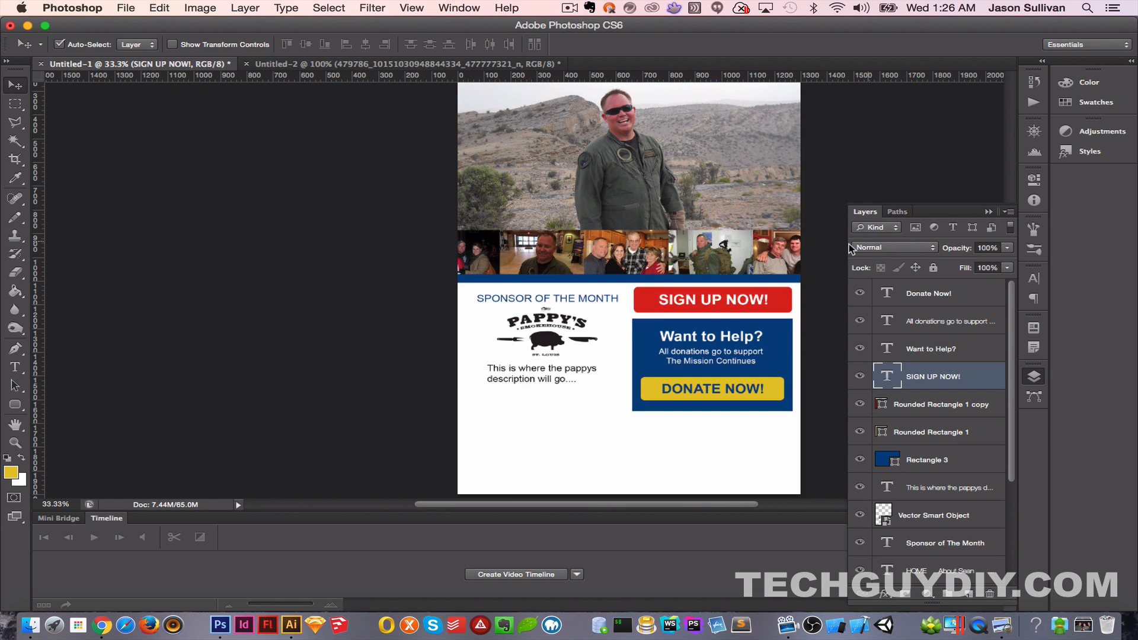
pyautogui.click(806, 258)
pyautogui.scroll(1, 806, 257)
pyautogui.scroll(5, 806, 257)
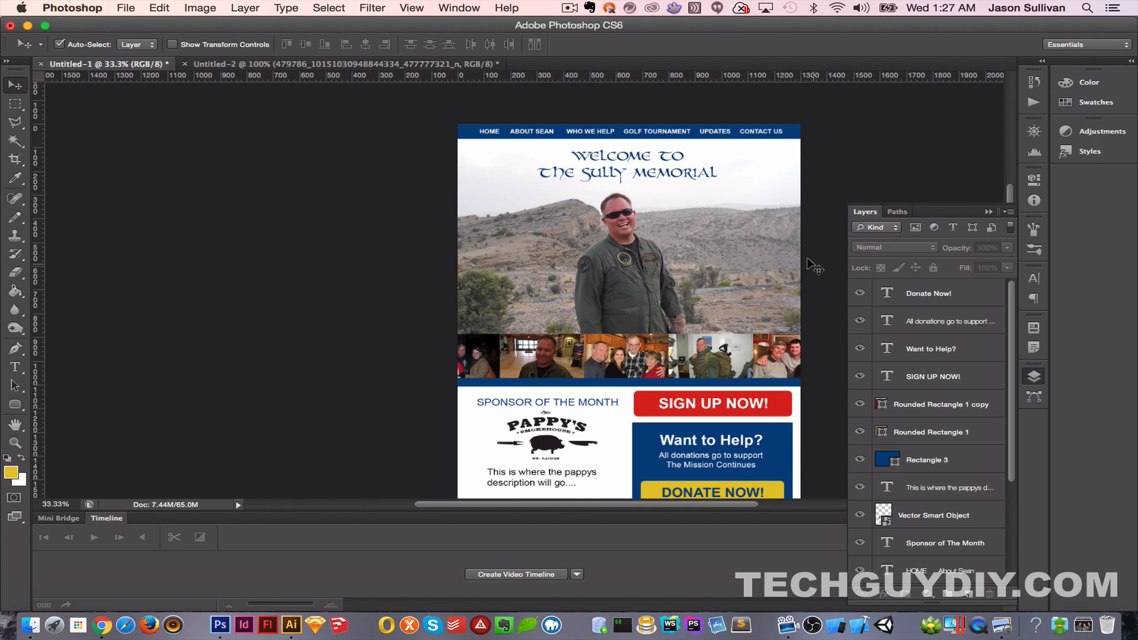
pyautogui.scroll(1, 807, 259)
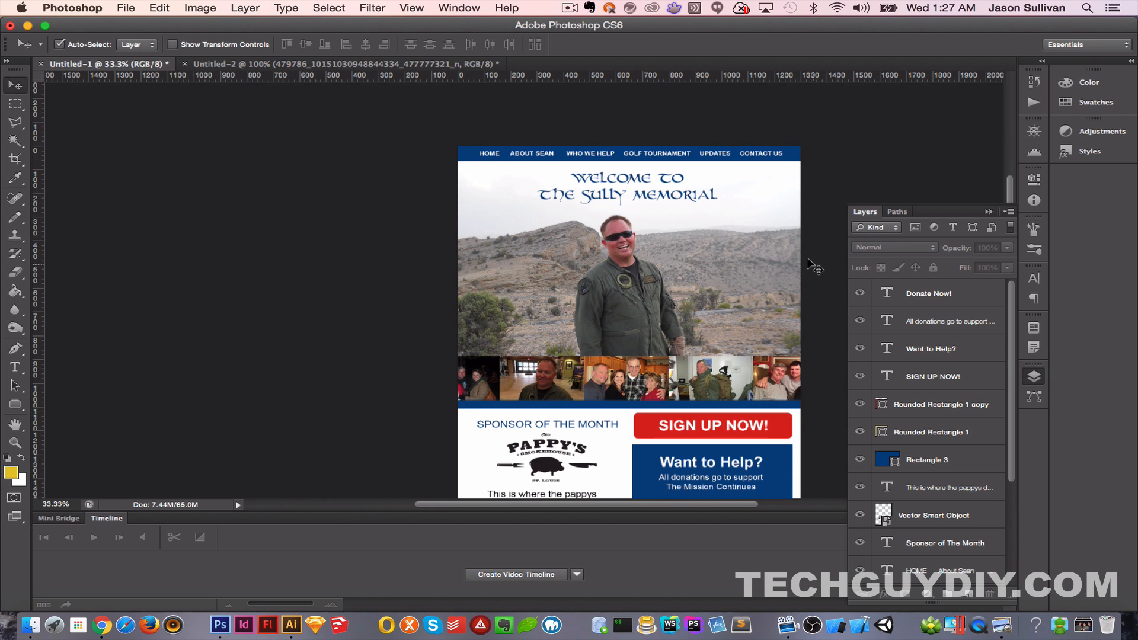
pyautogui.scroll(-5, 807, 259)
pyautogui.scroll(2, 807, 259)
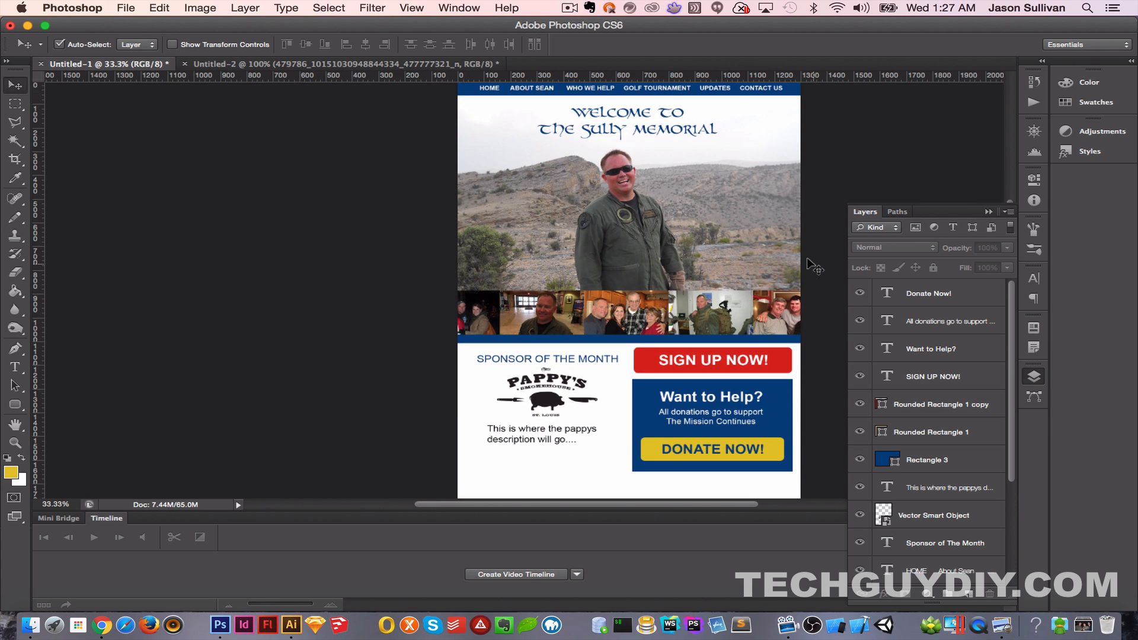